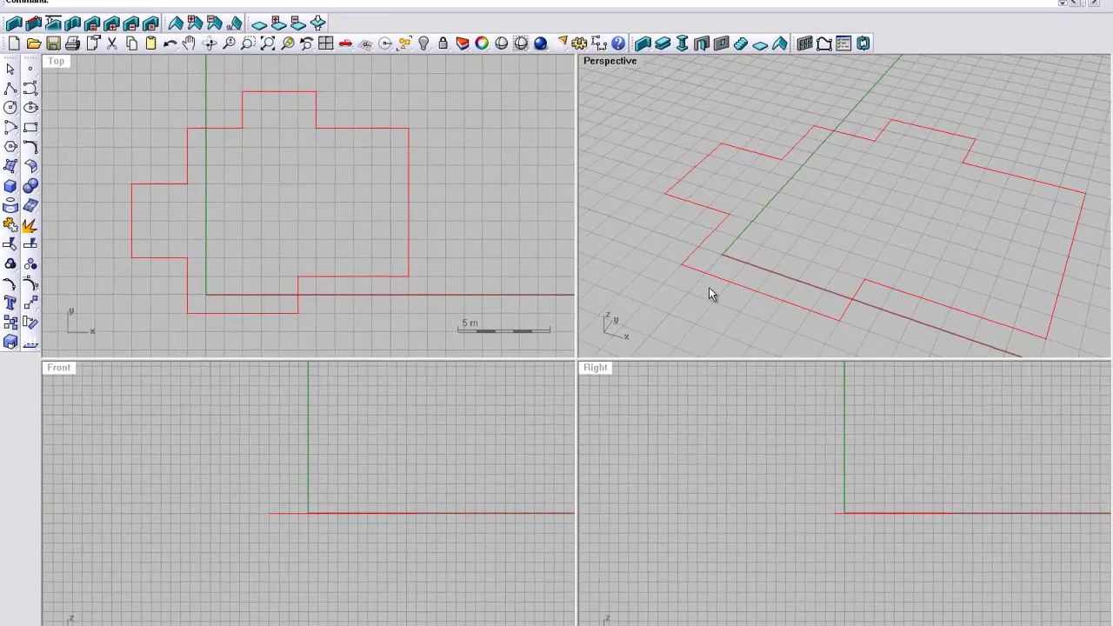
- Maximize the Perspective view and examine the closed red floor-plan outline from different angles
{"action": "right_click_drag", "start_coordinate": [670, 272], "coordinate": [710, 296]}
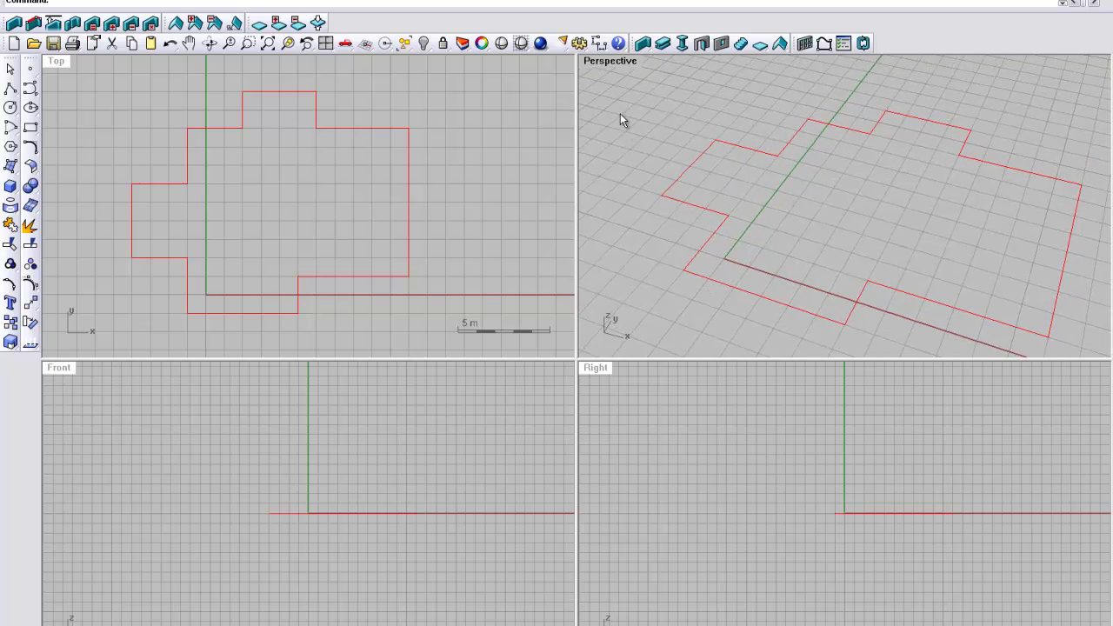
{"action": "double_click", "coordinate": [612, 63]}
{"action": "mouse_move", "coordinate": [585, 279]}
{"action": "right_mouse_down"}
{"action": "mouse_move", "coordinate": [592, 321]}
{"action": "mouse_move", "coordinate": [605, 291]}
{"action": "mouse_move", "coordinate": [579, 303]}
{"action": "mouse_move", "coordinate": [601, 285]}
{"action": "mouse_move", "coordinate": [561, 288]}
{"action": "mouse_move", "coordinate": [593, 289]}
{"action": "right_mouse_up"}
{"action": "scroll", "coordinate": [586, 273], "scroll_direction": "down", "scroll_amount": 5}
{"action": "scroll", "coordinate": [606, 289], "scroll_direction": "up", "scroll_amount": 7}
{"action": "scroll", "coordinate": [606, 290], "scroll_direction": "down", "scroll_amount": 3}
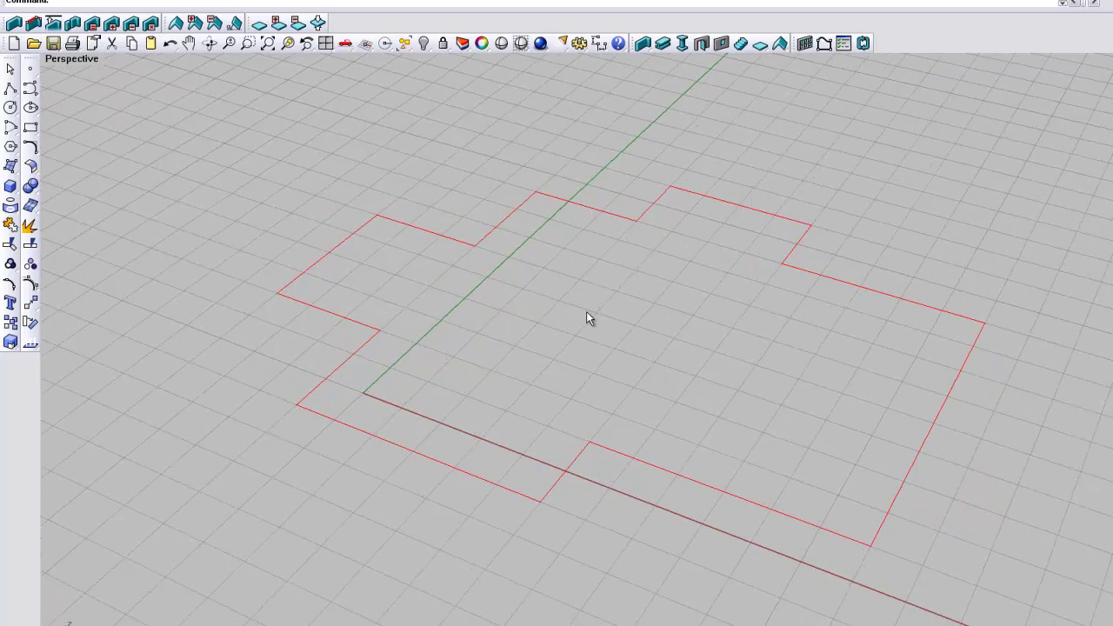
{"action": "right_click_drag", "start_coordinate": [459, 337], "coordinate": [498, 337]}
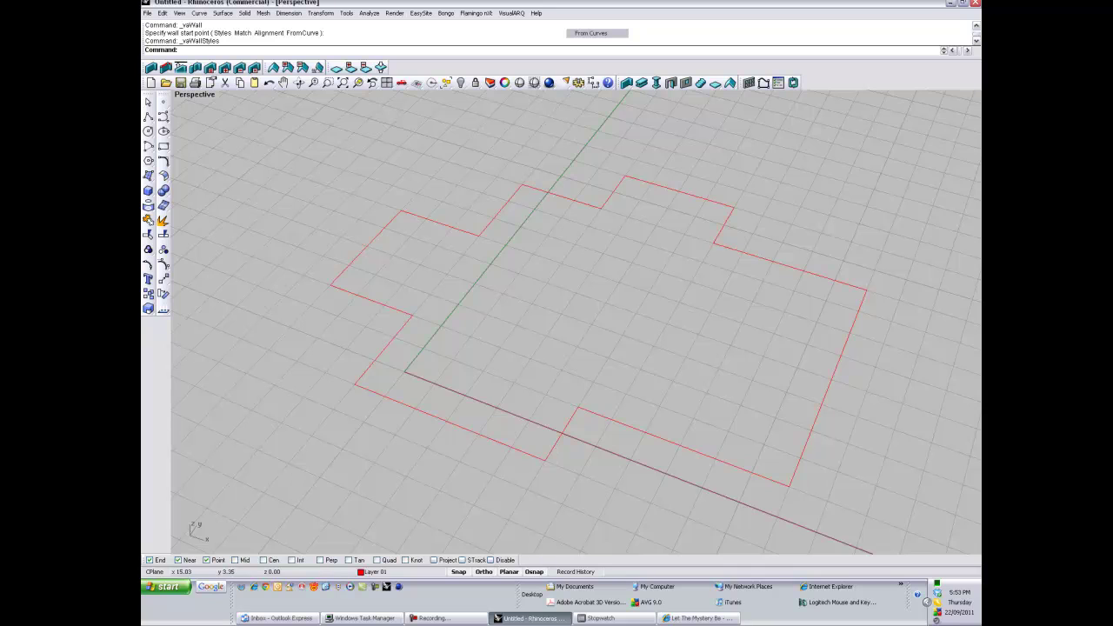
{"action": "key", "text": "alt+Tab"}
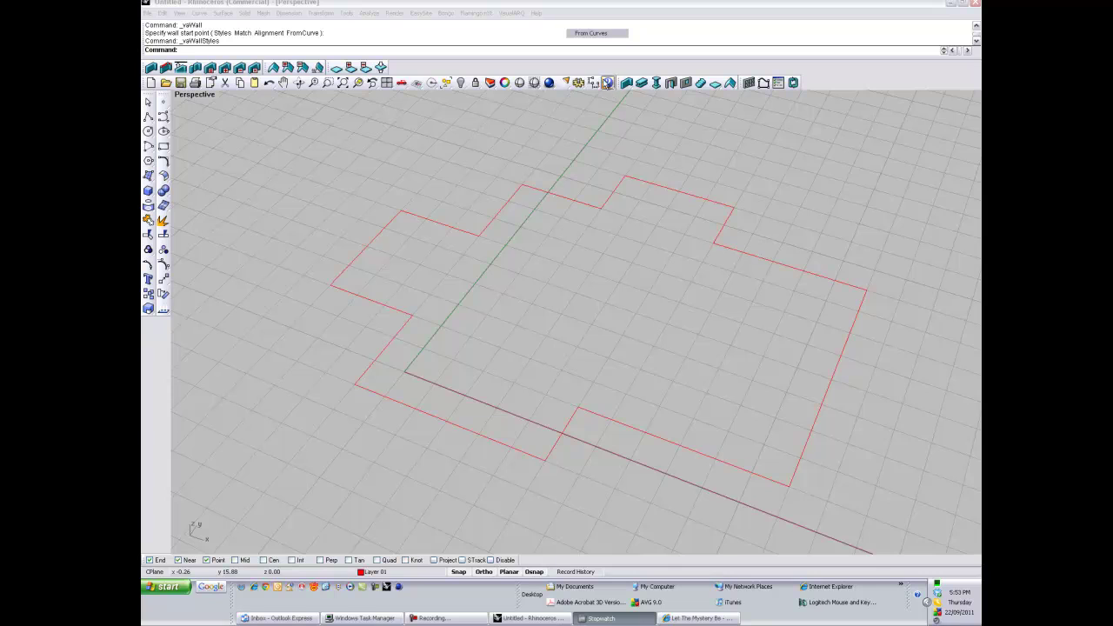
- Create VisualARQ walls from the closed red floor-plan curve, accepting the default height
{"action": "left_click", "coordinate": [513, 16]}
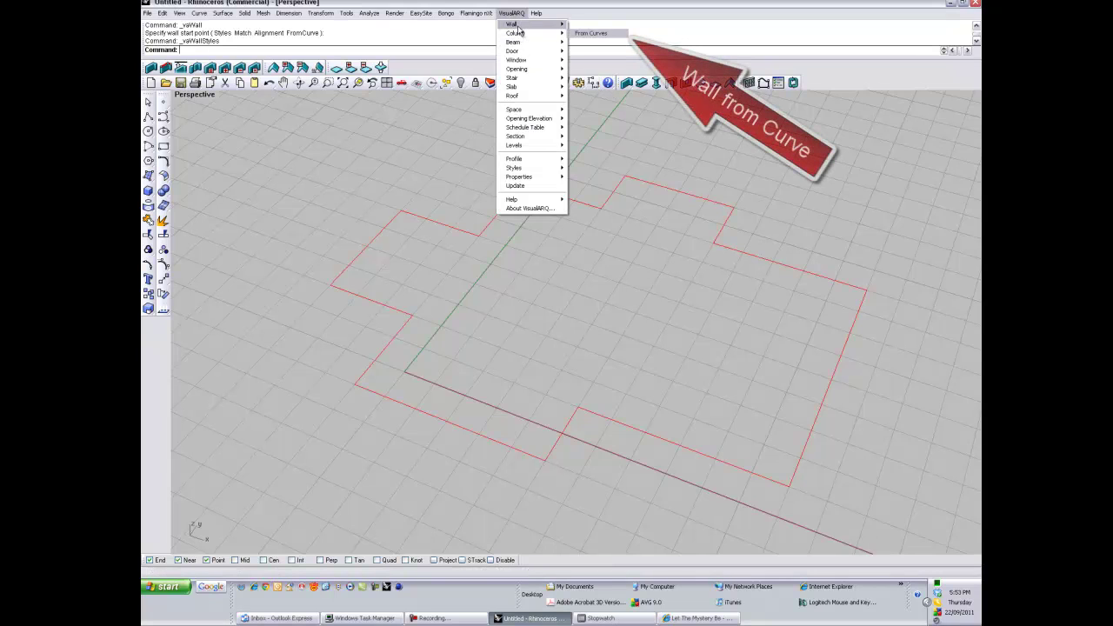
{"action": "mouse_move", "coordinate": [515, 23]}
{"action": "left_click", "coordinate": [605, 37]}
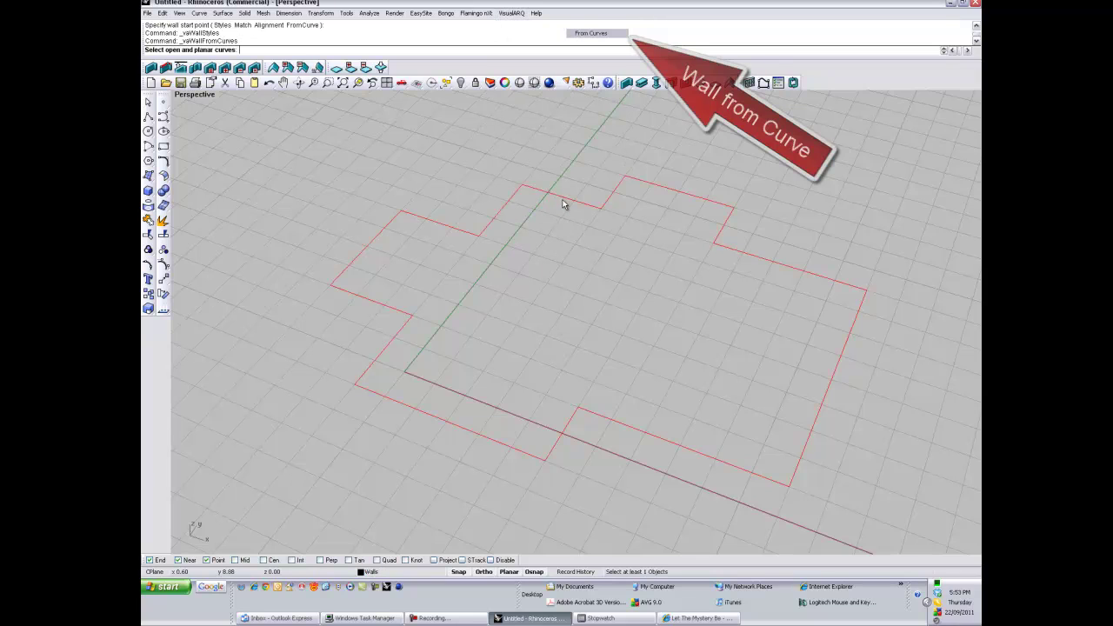
{"action": "left_click", "coordinate": [564, 197]}
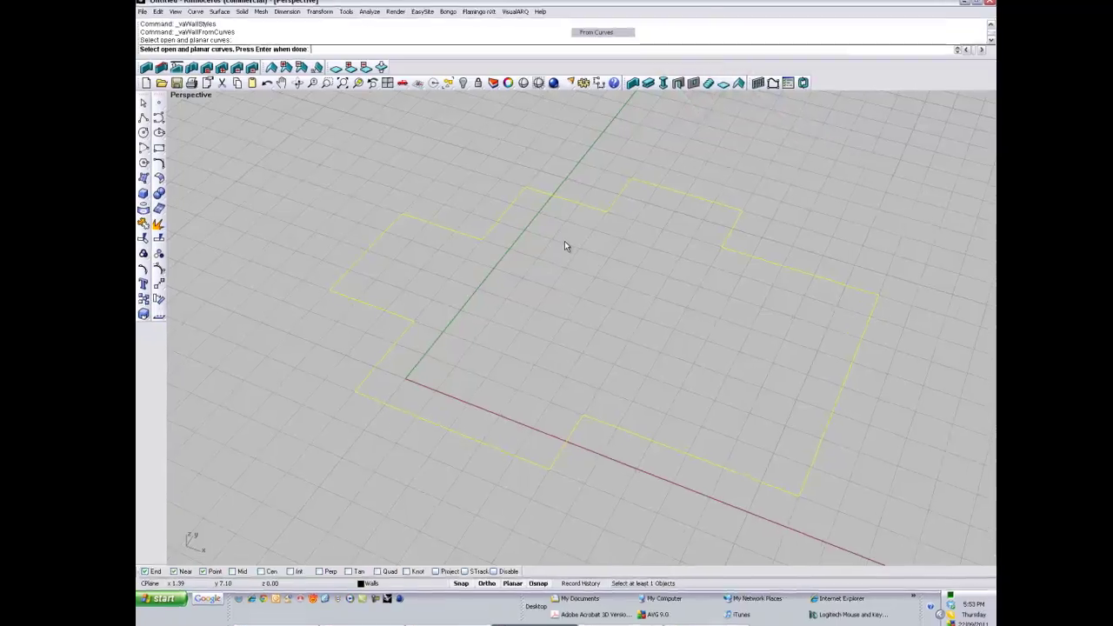
{"action": "key", "text": "Return"}
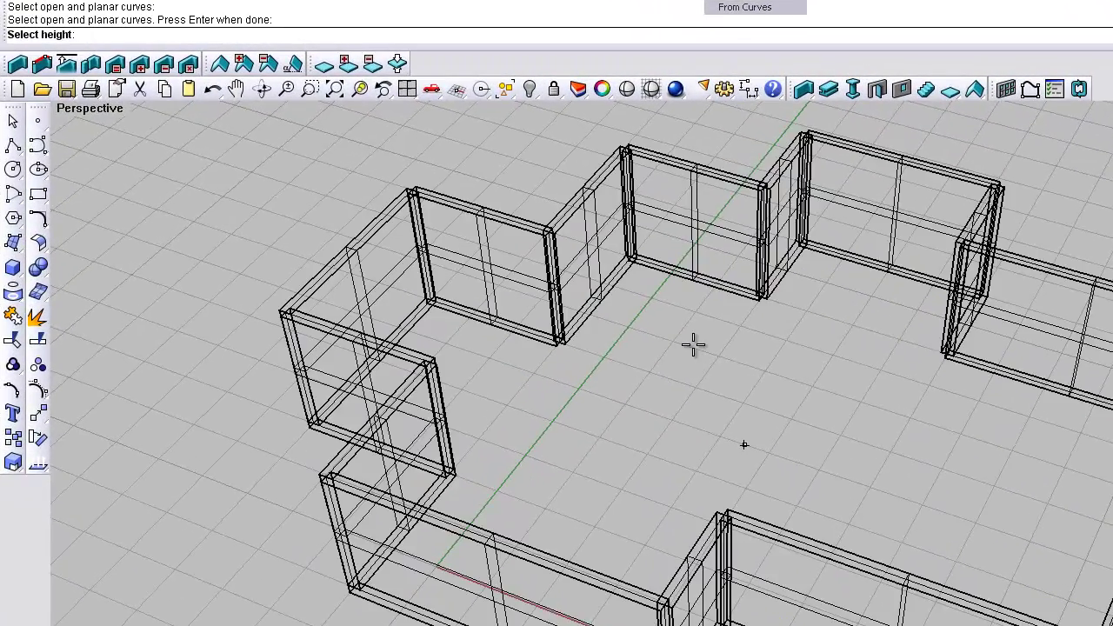
{"action": "right_click_drag", "start_coordinate": [693, 344], "coordinate": [666, 313]}
{"action": "scroll", "coordinate": [661, 472], "scroll_direction": "up", "scroll_amount": 2}
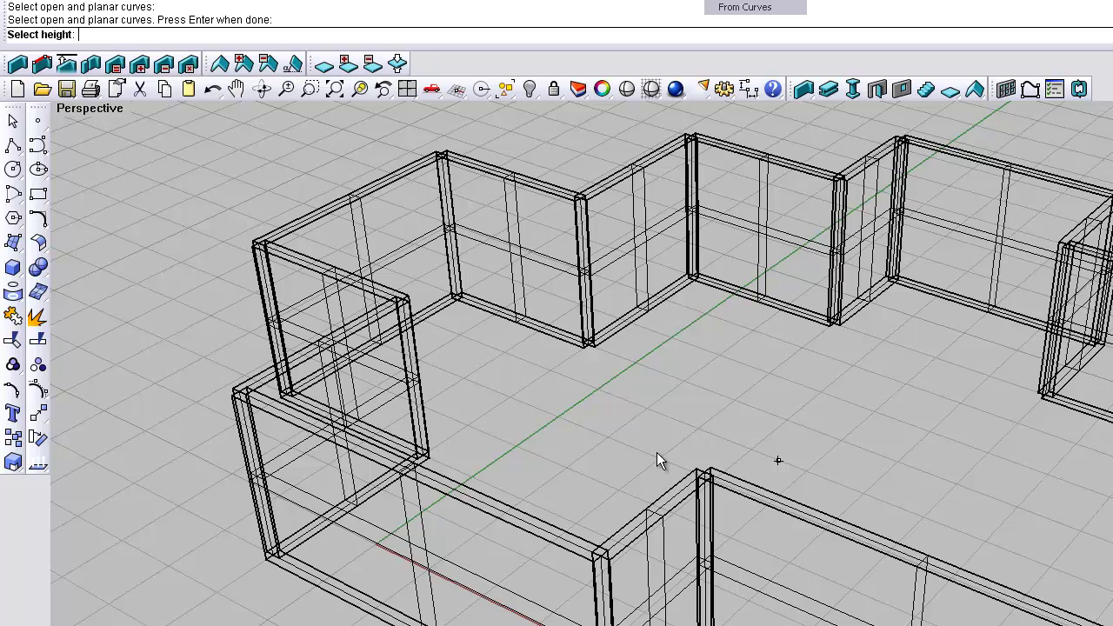
{"action": "key", "text": "Return"}
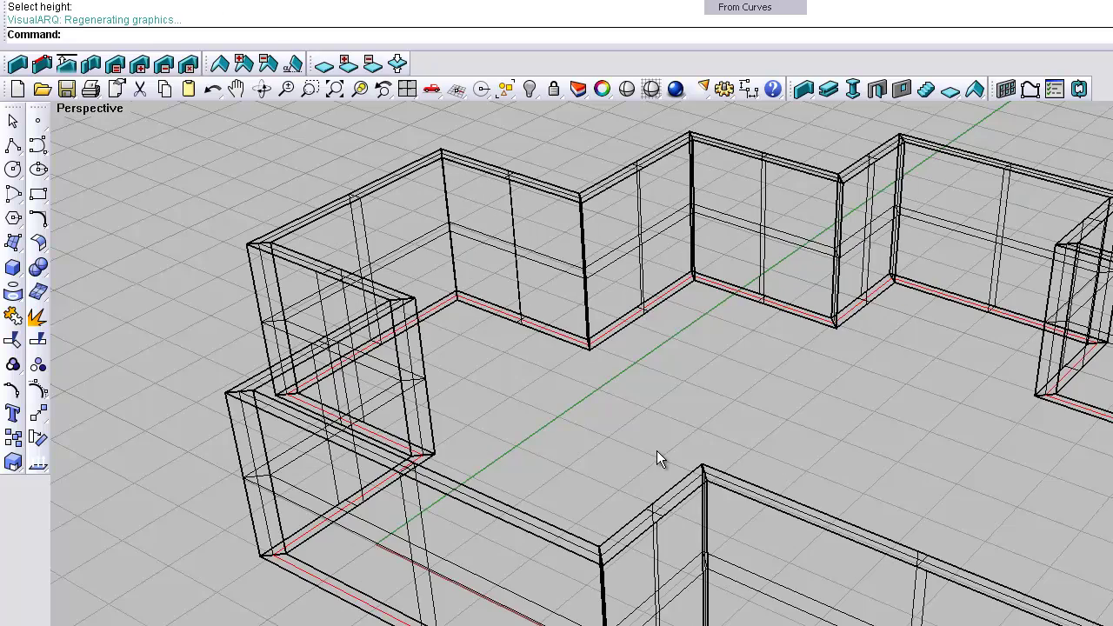
{"action": "right_click_drag", "start_coordinate": [656, 450], "coordinate": [667, 409]}
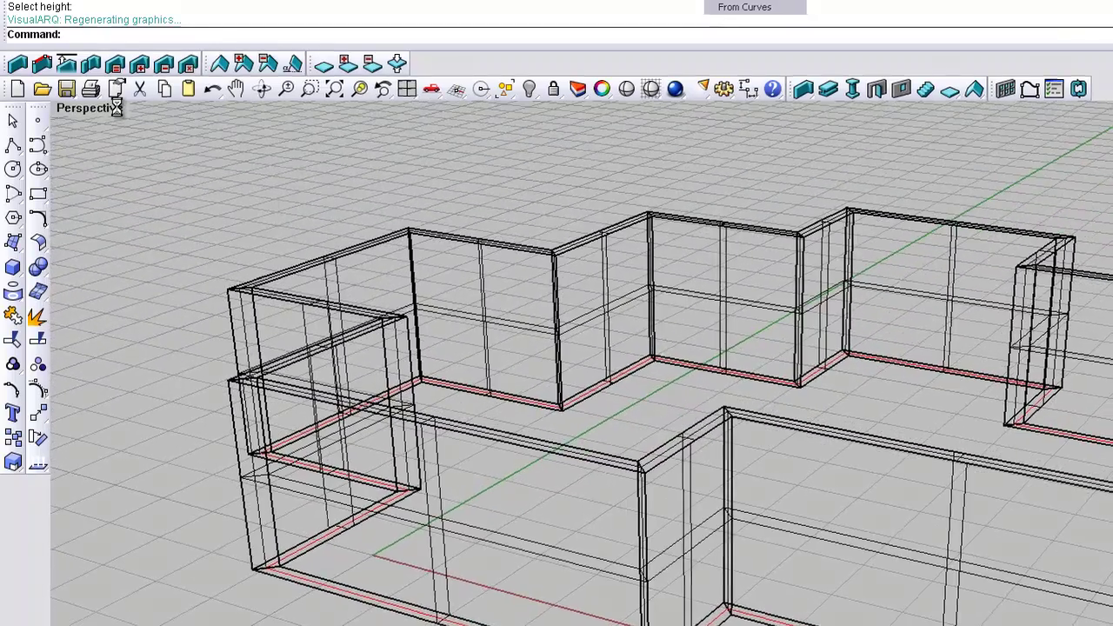
- Switch the Perspective view to a shaded display and examine the new walls all around
{"action": "left_click", "coordinate": [113, 108]}
{"action": "left_click", "coordinate": [73, 129]}
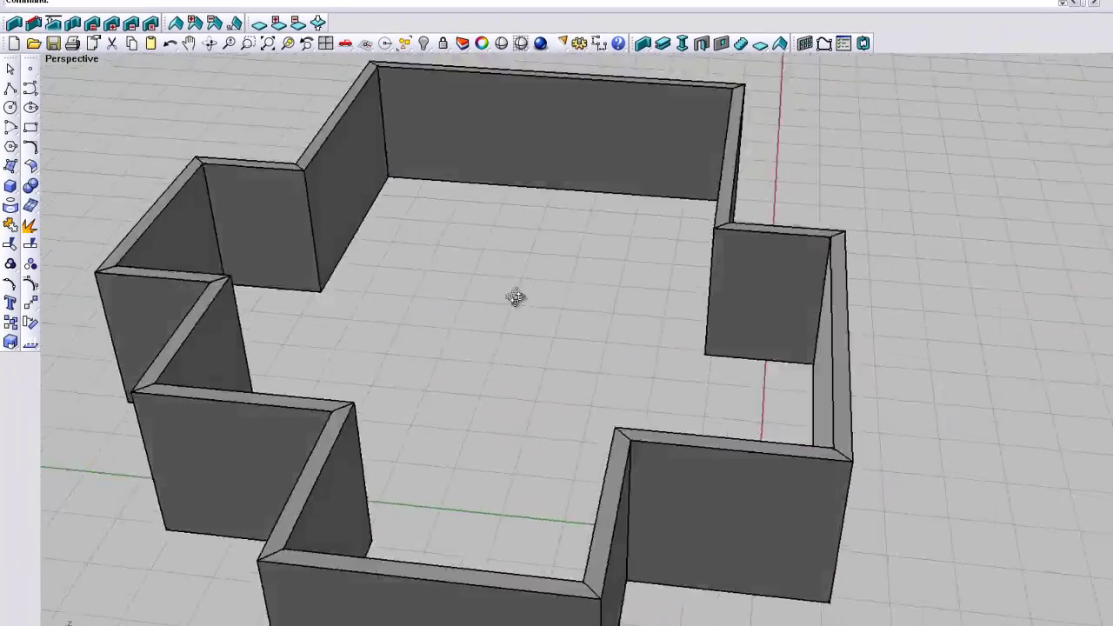
{"action": "mouse_move", "coordinate": [516, 297]}
{"action": "right_mouse_down"}
{"action": "mouse_move", "coordinate": [368, 192]}
{"action": "mouse_move", "coordinate": [256, 301]}
{"action": "mouse_move", "coordinate": [290, 288]}
{"action": "mouse_move", "coordinate": [389, 306]}
{"action": "mouse_move", "coordinate": [292, 284]}
{"action": "mouse_move", "coordinate": [249, 291]}
{"action": "mouse_move", "coordinate": [418, 339]}
{"action": "mouse_move", "coordinate": [261, 310]}
{"action": "mouse_move", "coordinate": [283, 303]}
{"action": "right_mouse_up"}
{"action": "scroll", "coordinate": [249, 291], "scroll_direction": "up", "scroll_amount": 2}
{"action": "scroll", "coordinate": [246, 292], "scroll_direction": "down", "scroll_amount": 2}
{"action": "right_click_drag", "start_coordinate": [343, 323], "coordinate": [362, 369]}
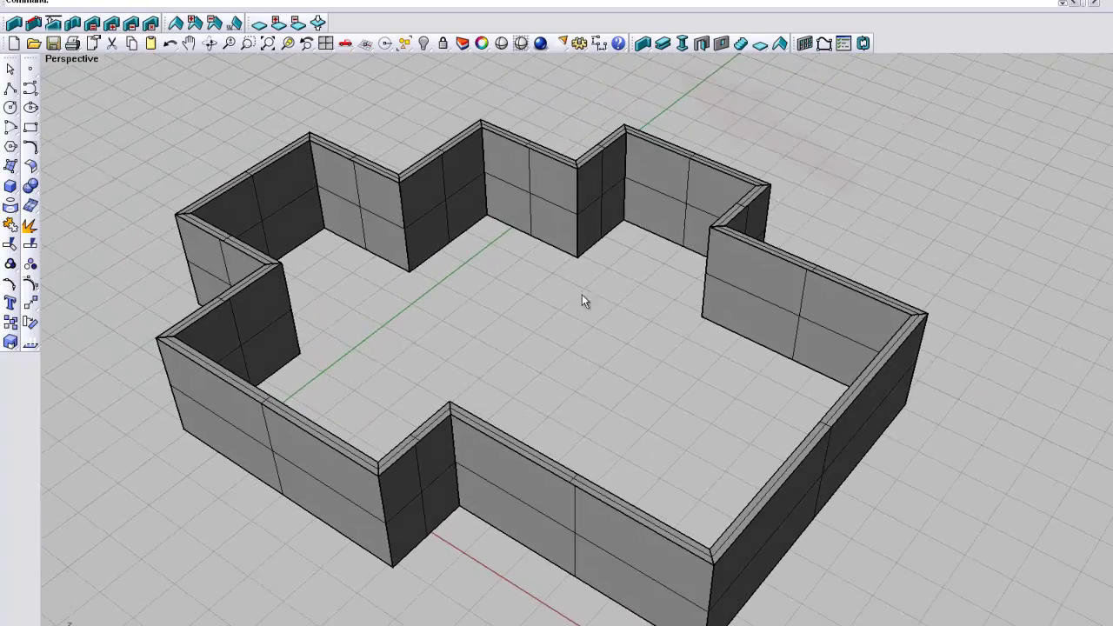
- Start a new wall style named 400w in the VisualARQ wall styles
{"action": "right_click", "coordinate": [645, 51]}
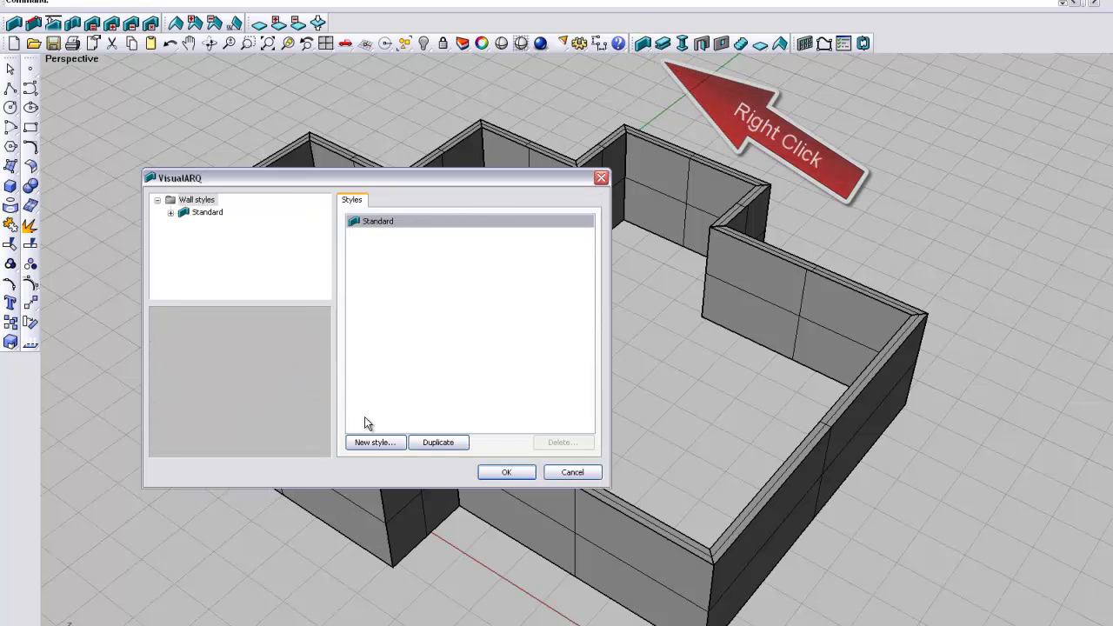
{"action": "left_click", "coordinate": [372, 443]}
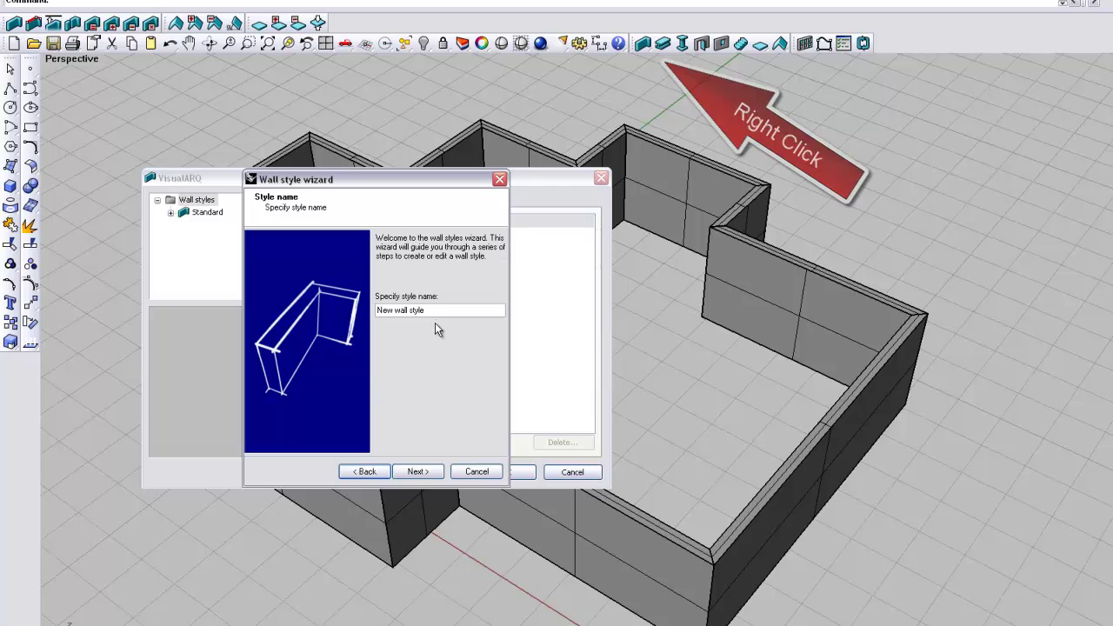
{"action": "left_click_drag", "start_coordinate": [430, 310], "coordinate": [353, 317]}
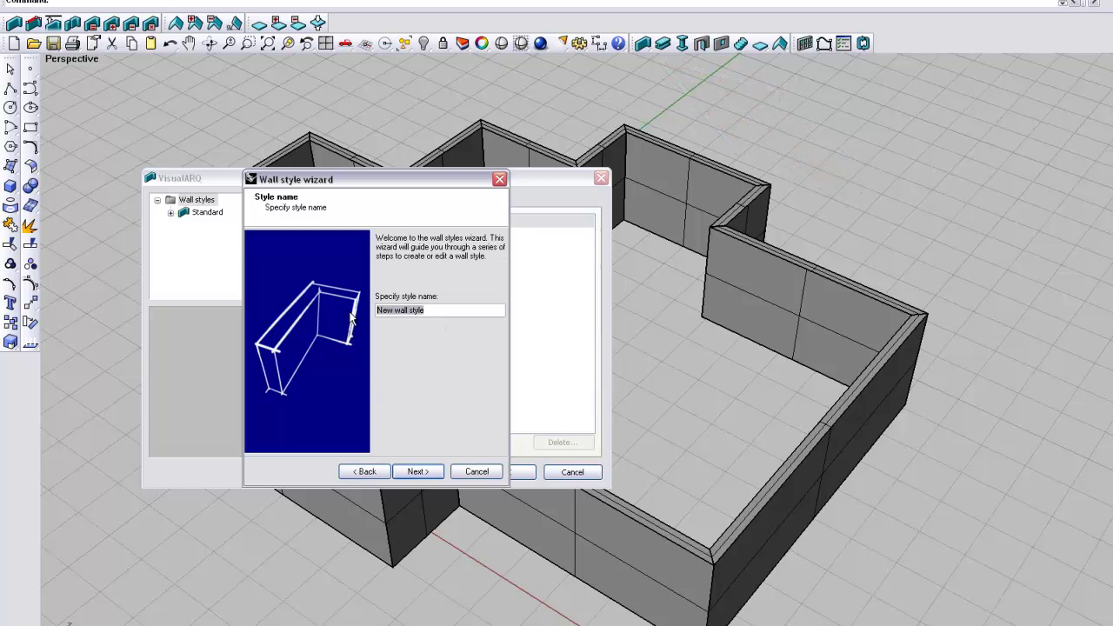
{"action": "type", "text": "400w"}
{"action": "left_click", "coordinate": [416, 472]}
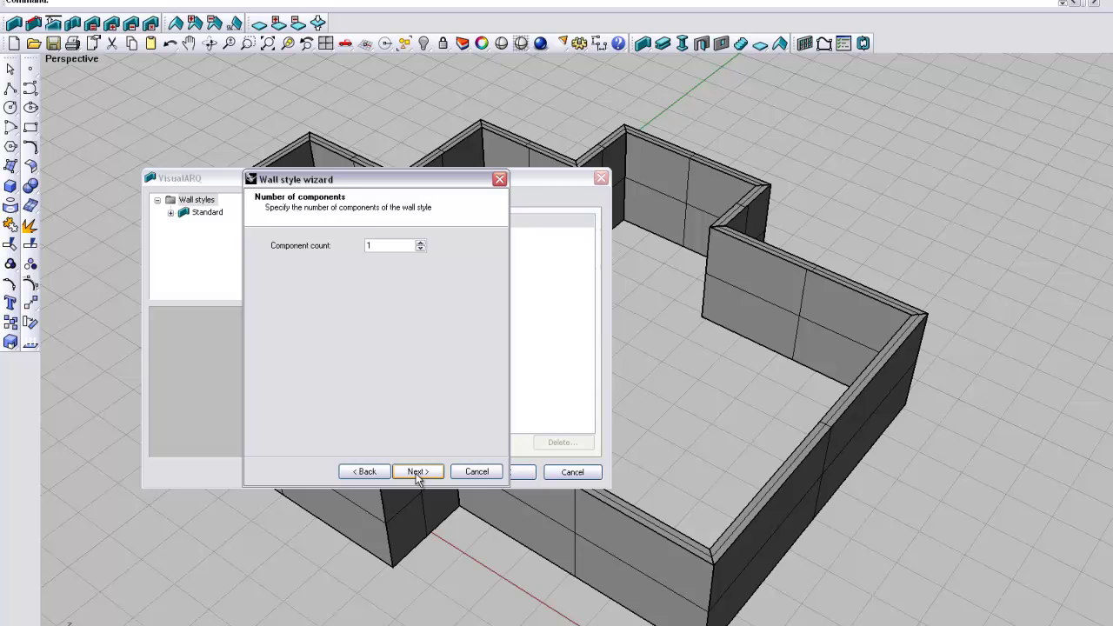
- Give the 400w style one component with a thickness of 0.4 and a wall height of 1.0
{"action": "left_click", "coordinate": [416, 474]}
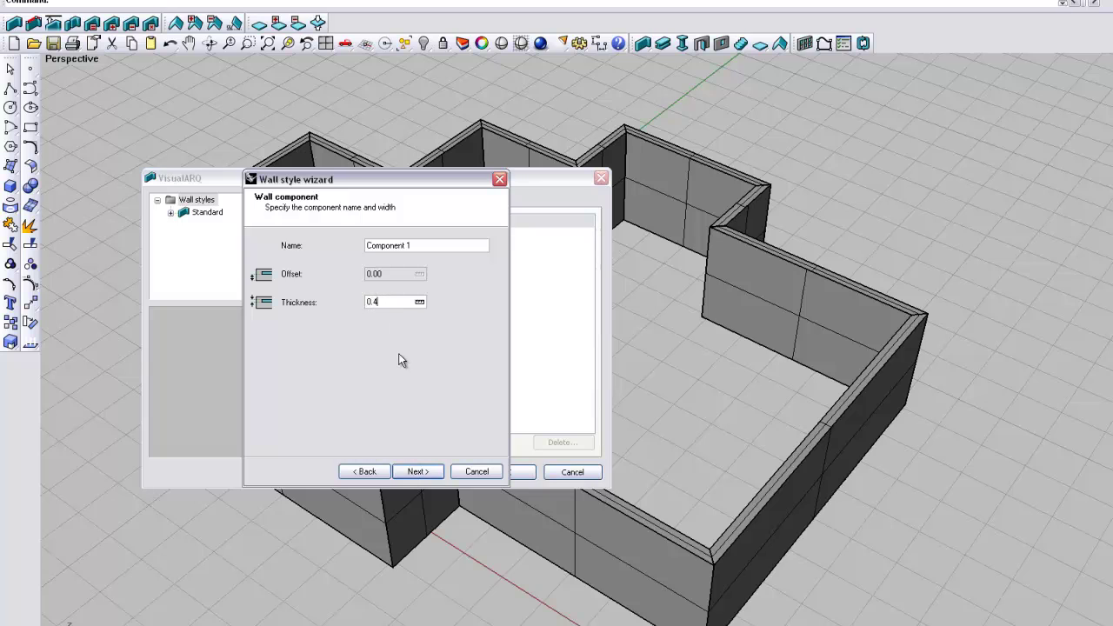
{"action": "left_click", "coordinate": [411, 470]}
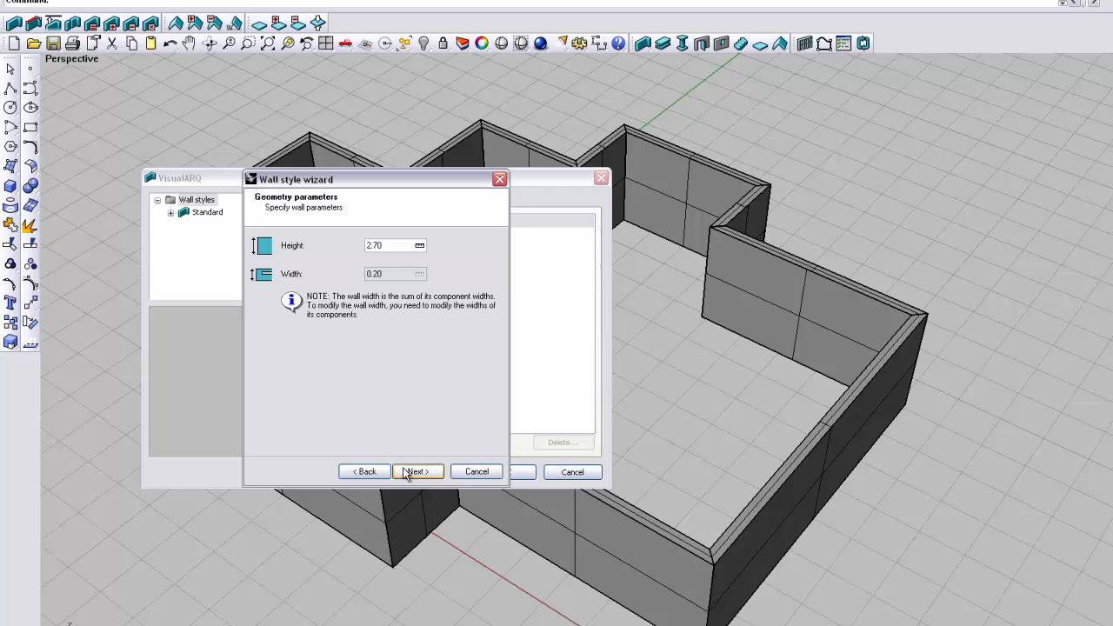
{"action": "left_click_drag", "start_coordinate": [380, 248], "coordinate": [358, 247]}
{"action": "type", "text": "1.0"}
{"action": "left_click", "coordinate": [418, 472]}
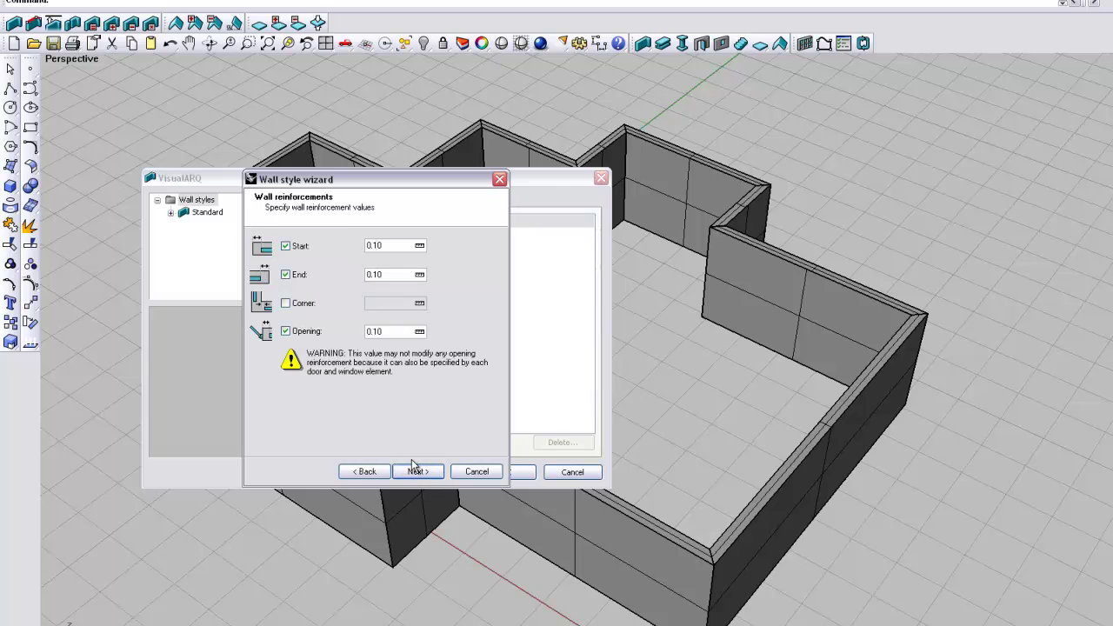
- Keep the default wall reinforcements, check the style preview, and save the 400w wall style
{"action": "left_click", "coordinate": [416, 471]}
{"action": "left_click_drag", "start_coordinate": [377, 387], "coordinate": [388, 362]}
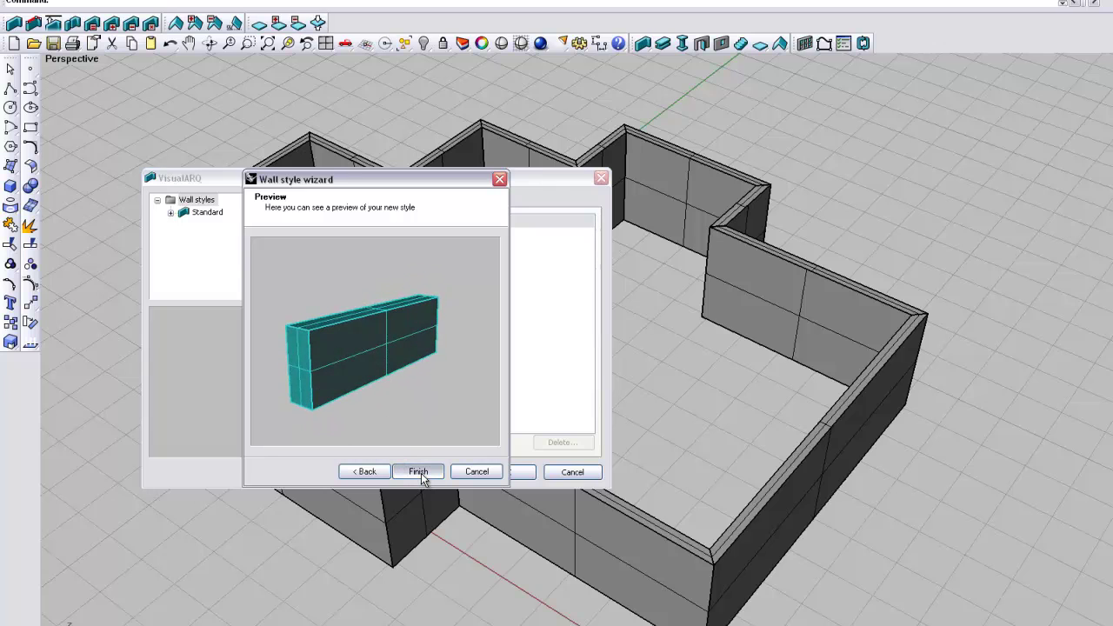
{"action": "left_click", "coordinate": [419, 473]}
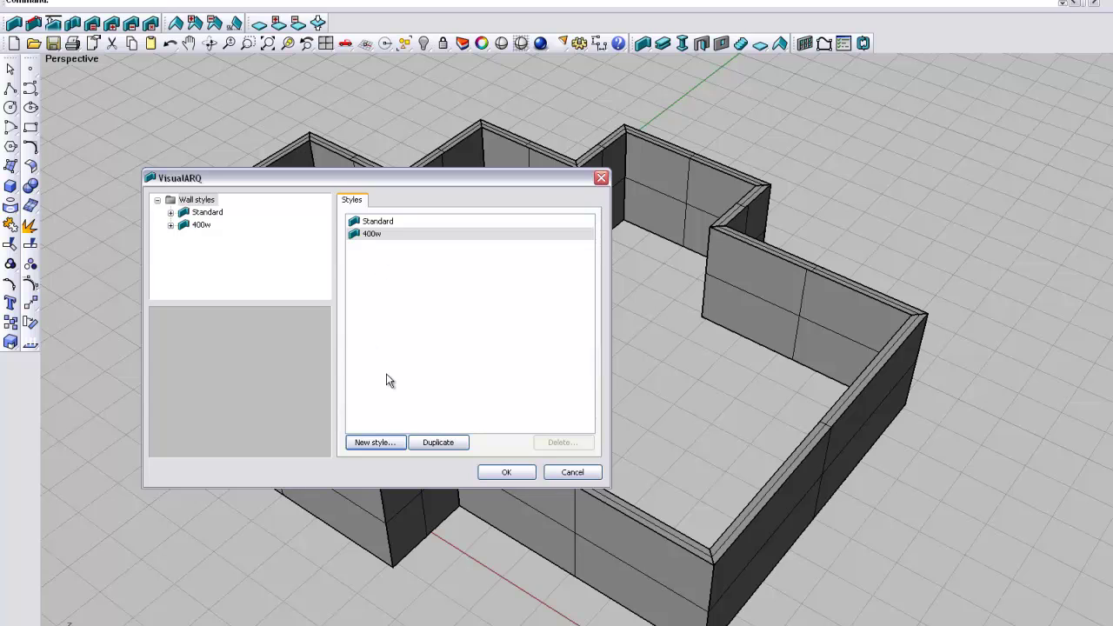
{"action": "left_click", "coordinate": [496, 473]}
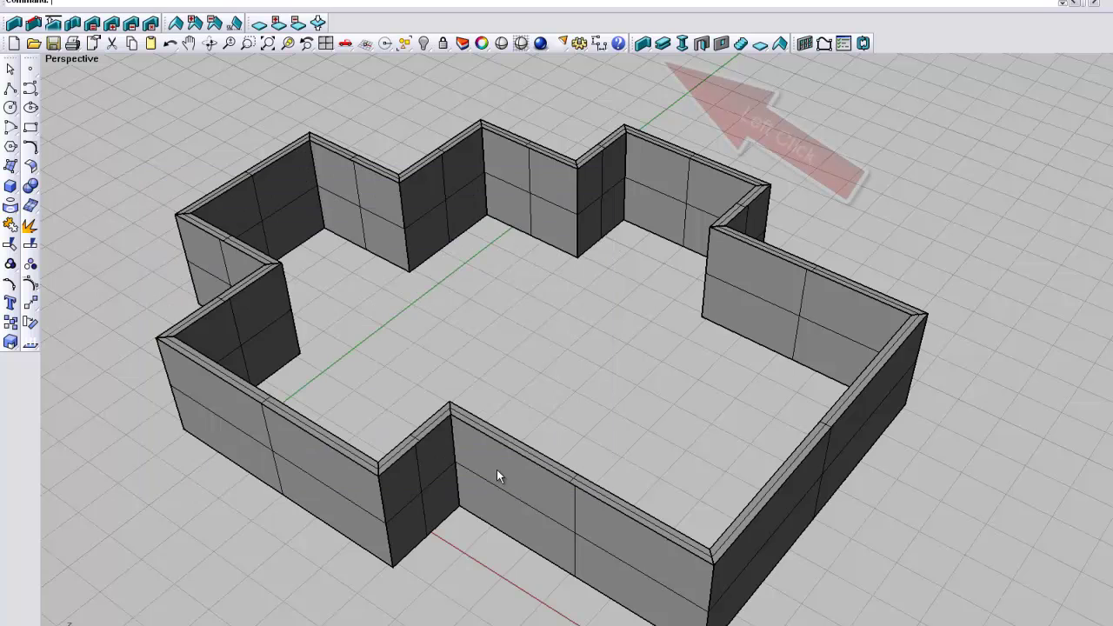
- Draw an L-shaped 400w wall in the Top view from the lower outer corner beside the step, running downward and turning toward negative X
{"action": "left_click", "coordinate": [643, 45]}
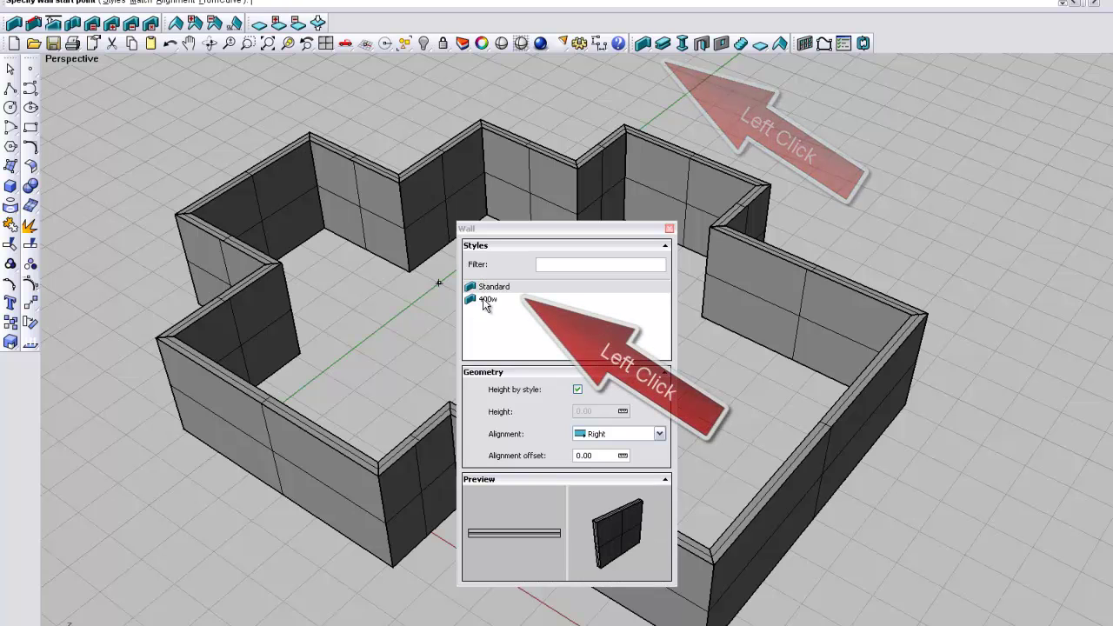
{"action": "left_click", "coordinate": [483, 298]}
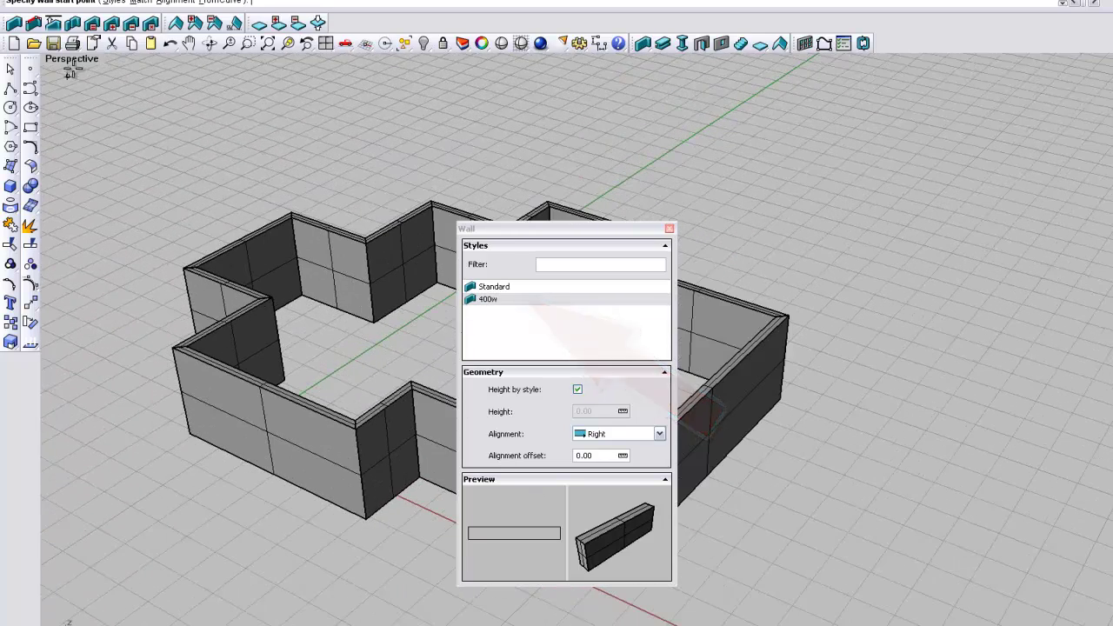
{"action": "double_click", "coordinate": [77, 61]}
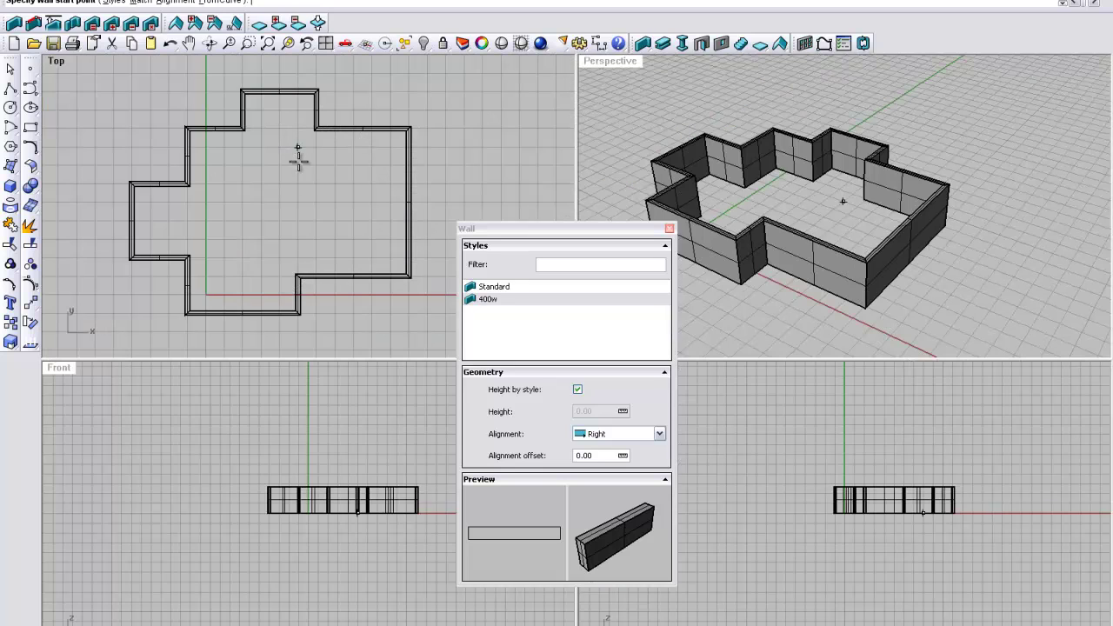
{"action": "right_click_drag", "start_coordinate": [304, 243], "coordinate": [308, 152]}
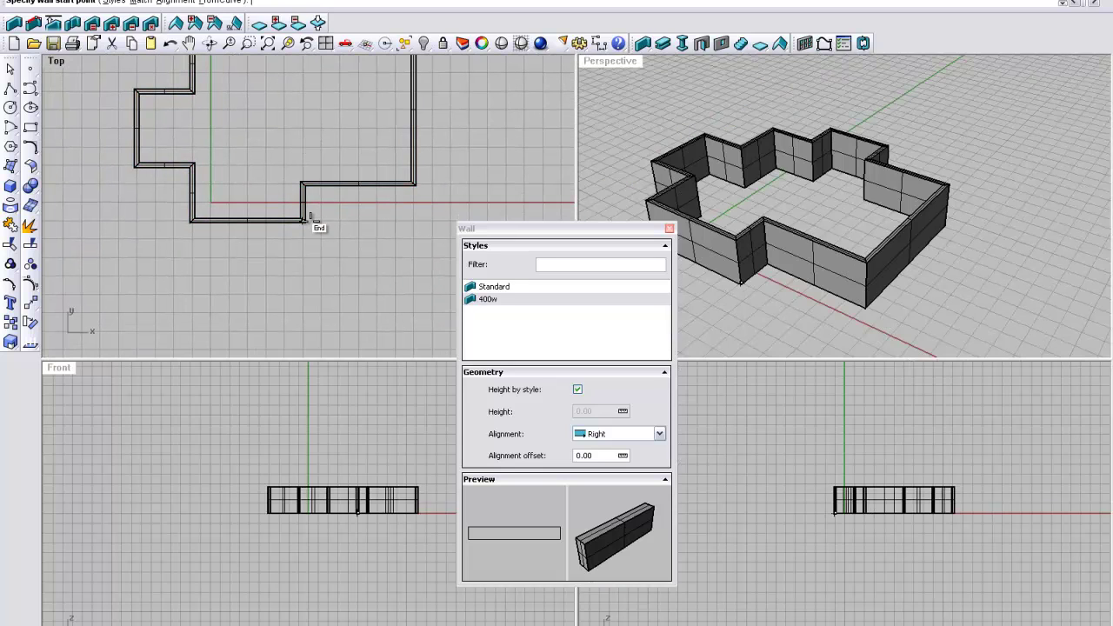
{"action": "left_click", "coordinate": [304, 220]}
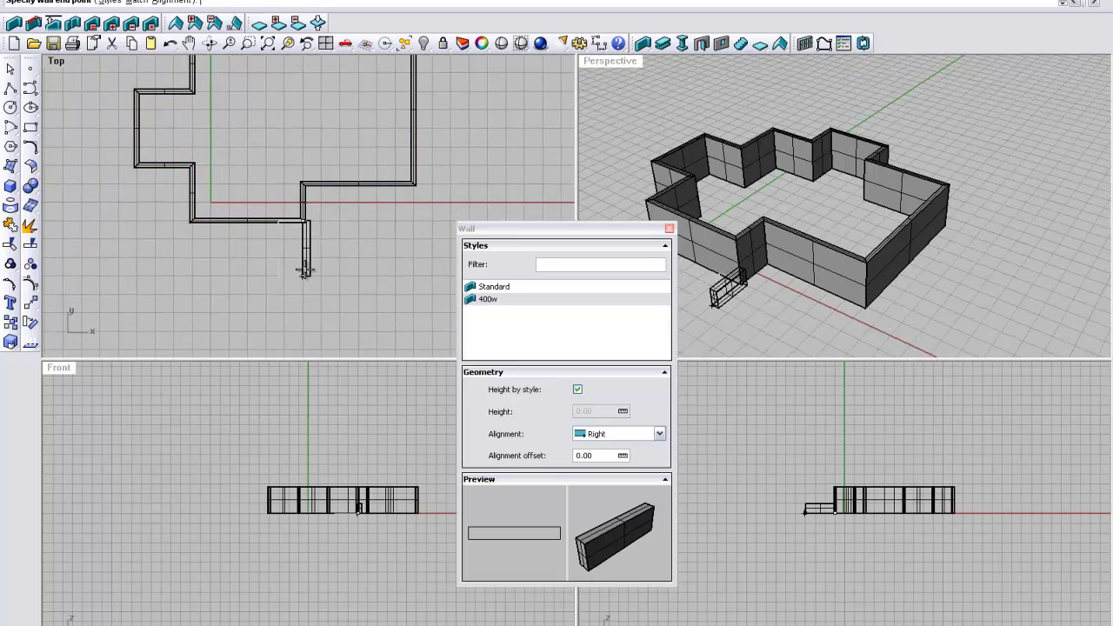
{"action": "left_click", "coordinate": [307, 319]}
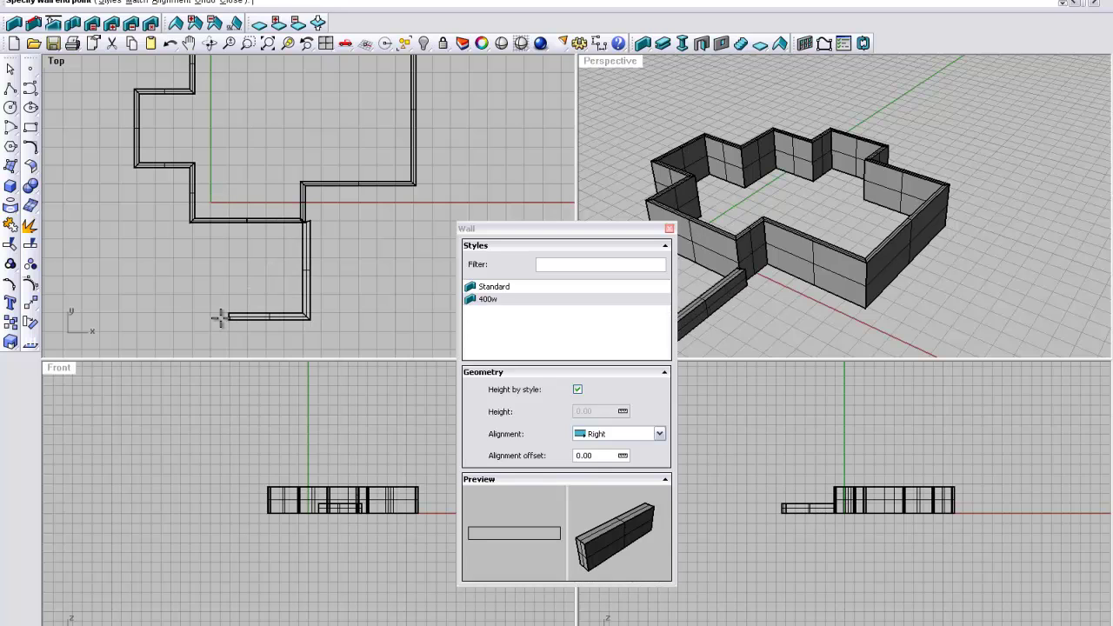
{"action": "right_click", "coordinate": [220, 318]}
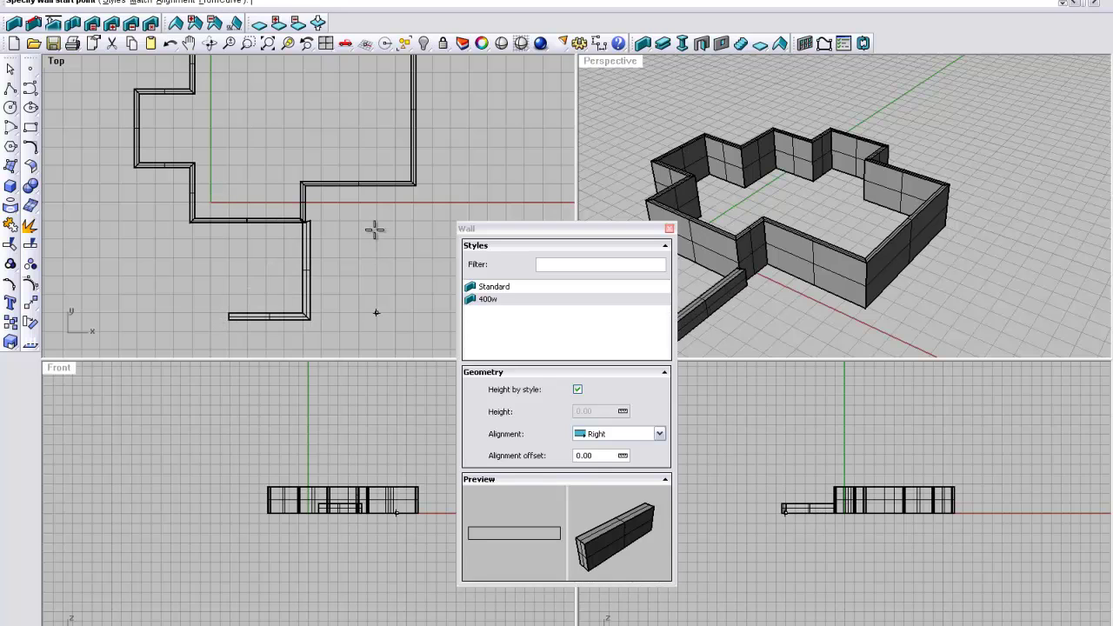
- Draw a straight 400w wall in the Top view from the building's lower-right outer corner downward in negative Y
{"action": "left_click", "coordinate": [414, 186]}
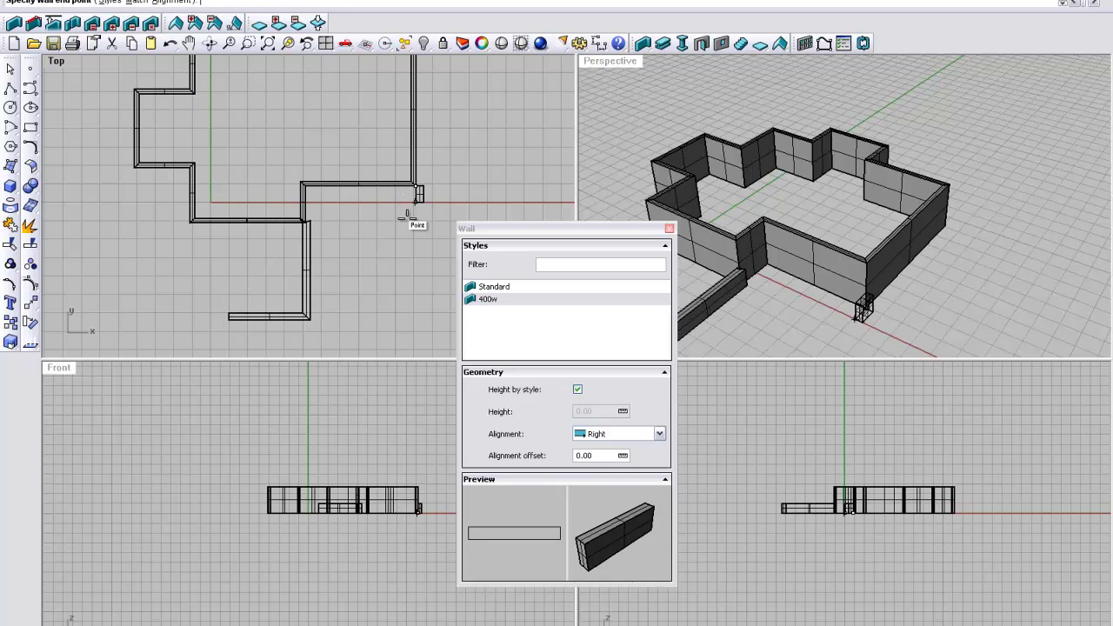
{"action": "left_click", "coordinate": [414, 308]}
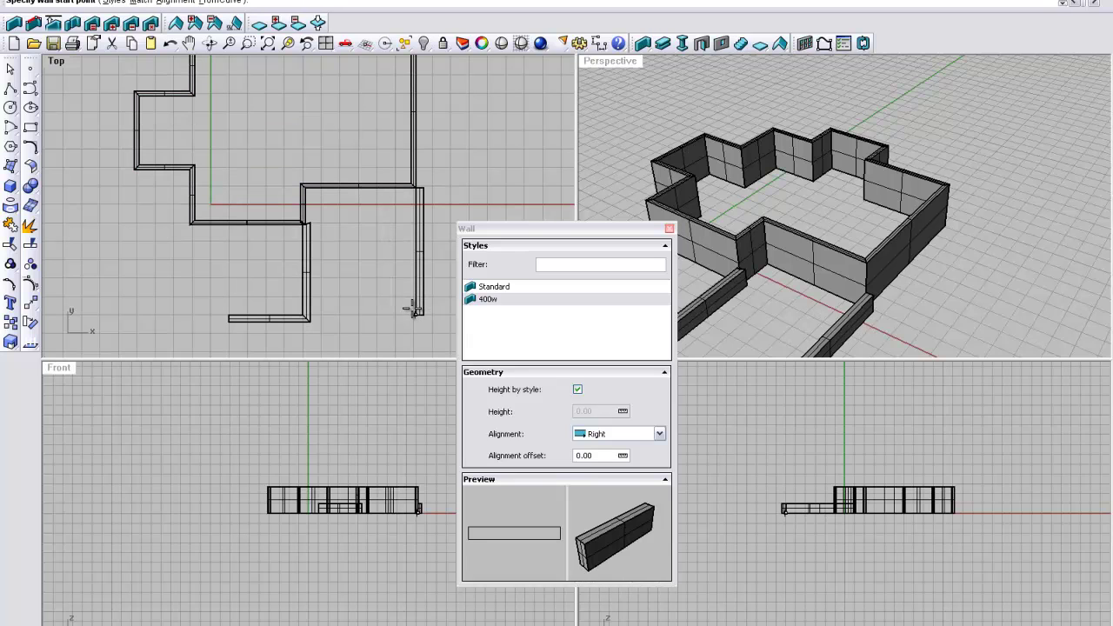
{"action": "key", "text": "Return"}
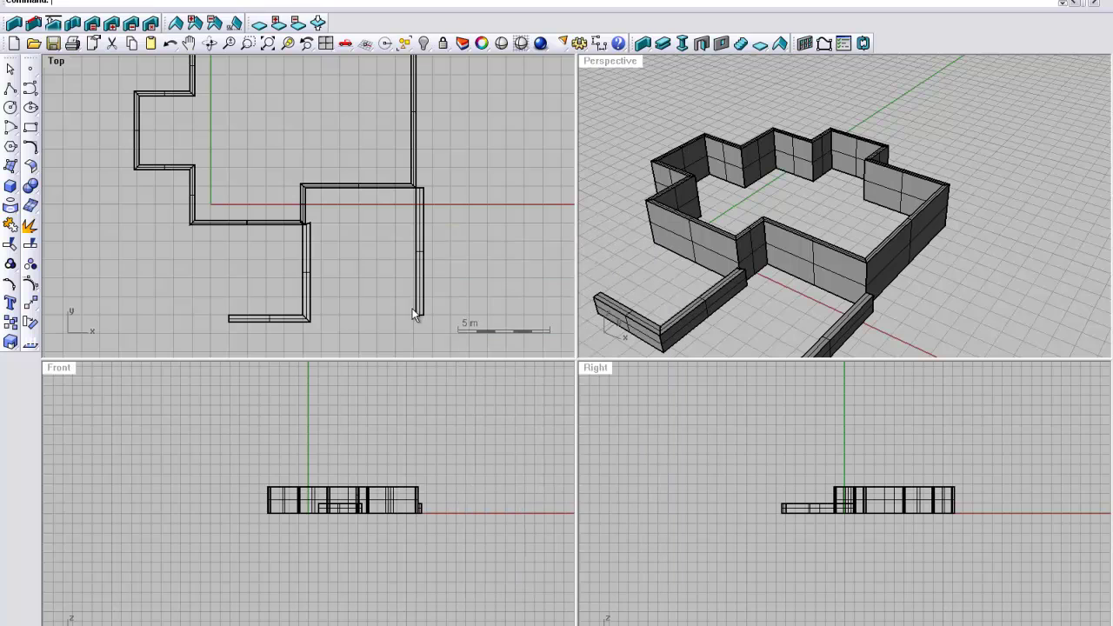
- Select both segments of the L-shaped low wall and move them toward negative X, away from the building's corner
{"action": "scroll", "coordinate": [315, 271], "scroll_direction": "up", "scroll_amount": 3}
{"action": "left_click", "coordinate": [299, 250]}
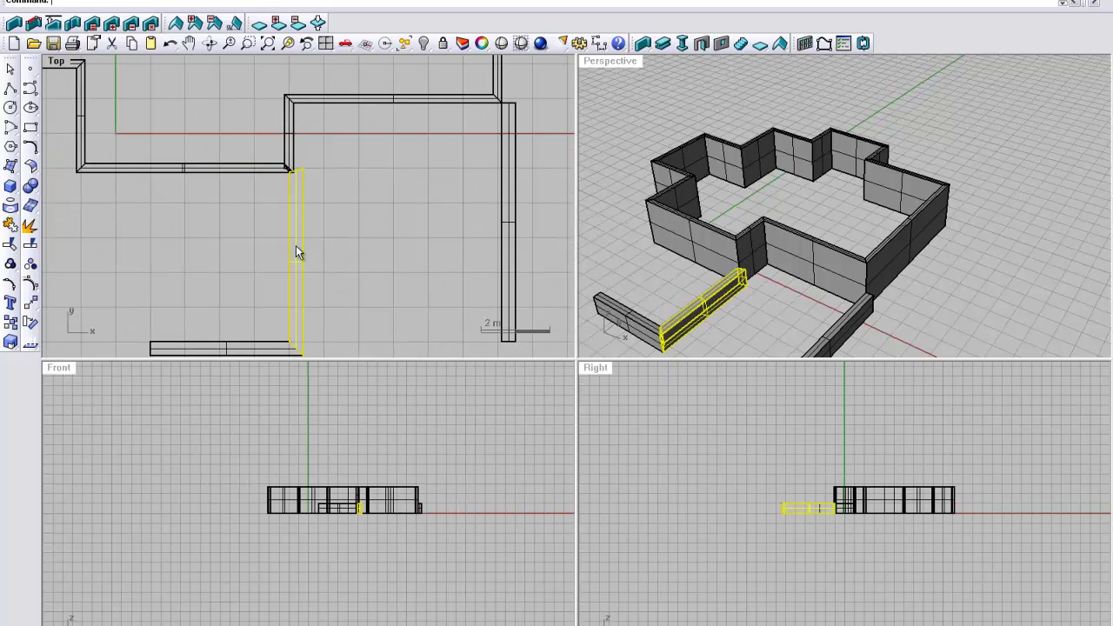
{"action": "scroll", "coordinate": [296, 252], "scroll_direction": "up", "scroll_amount": 3}
{"action": "scroll", "coordinate": [294, 261], "scroll_direction": "down", "scroll_amount": 4}
{"action": "left_click_drag", "start_coordinate": [330, 348], "coordinate": [267, 315]}
{"action": "scroll", "coordinate": [287, 222], "scroll_direction": "up", "scroll_amount": 3}
{"action": "left_click_drag", "start_coordinate": [299, 185], "coordinate": [264, 186]}
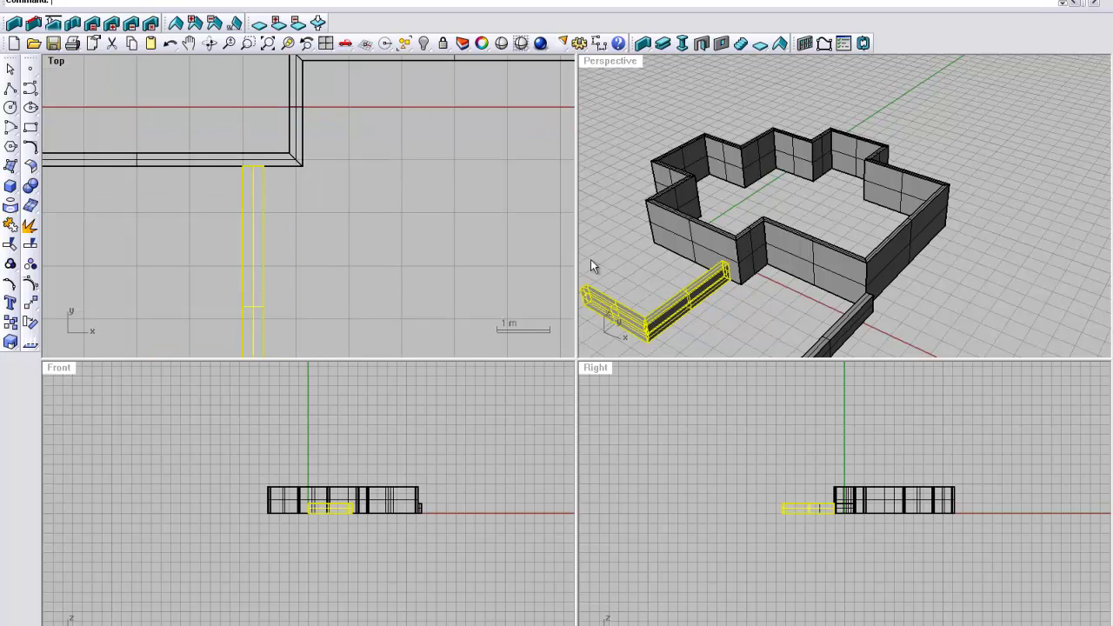
- Move the straight low wall in the Top view toward negative X so it starts inward from the building's outer corner
{"action": "right_click_drag", "start_coordinate": [371, 206], "coordinate": [238, 200]}
{"action": "scroll", "coordinate": [238, 201], "scroll_direction": "down", "scroll_amount": 6}
{"action": "scroll", "coordinate": [349, 194], "scroll_direction": "up", "scroll_amount": 6}
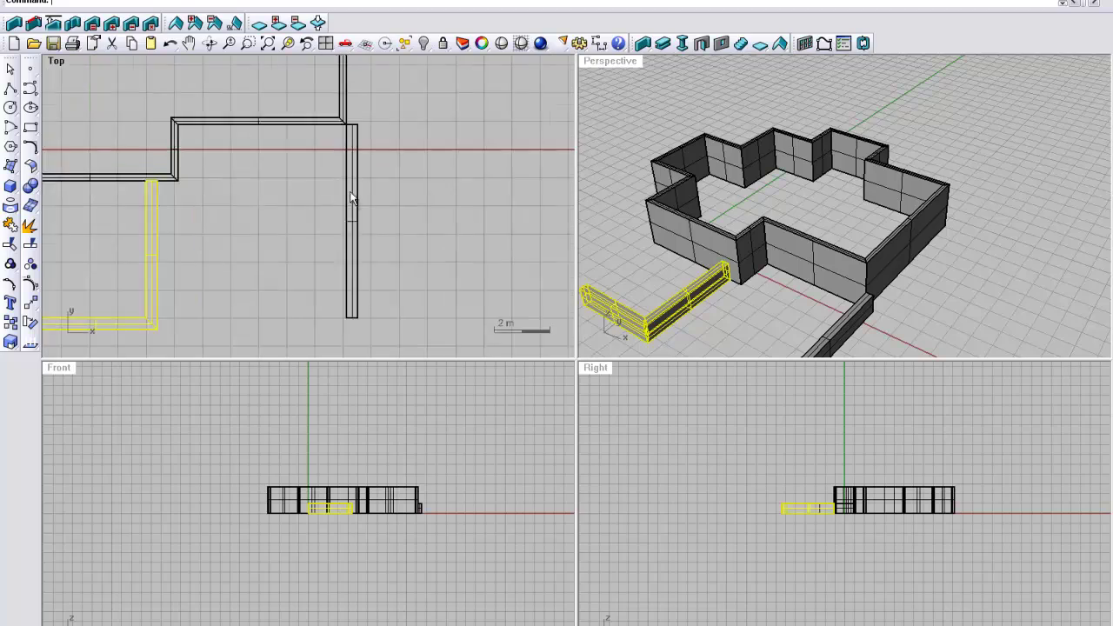
{"action": "left_click", "coordinate": [357, 174]}
{"action": "scroll", "coordinate": [355, 169], "scroll_direction": "up", "scroll_amount": 3}
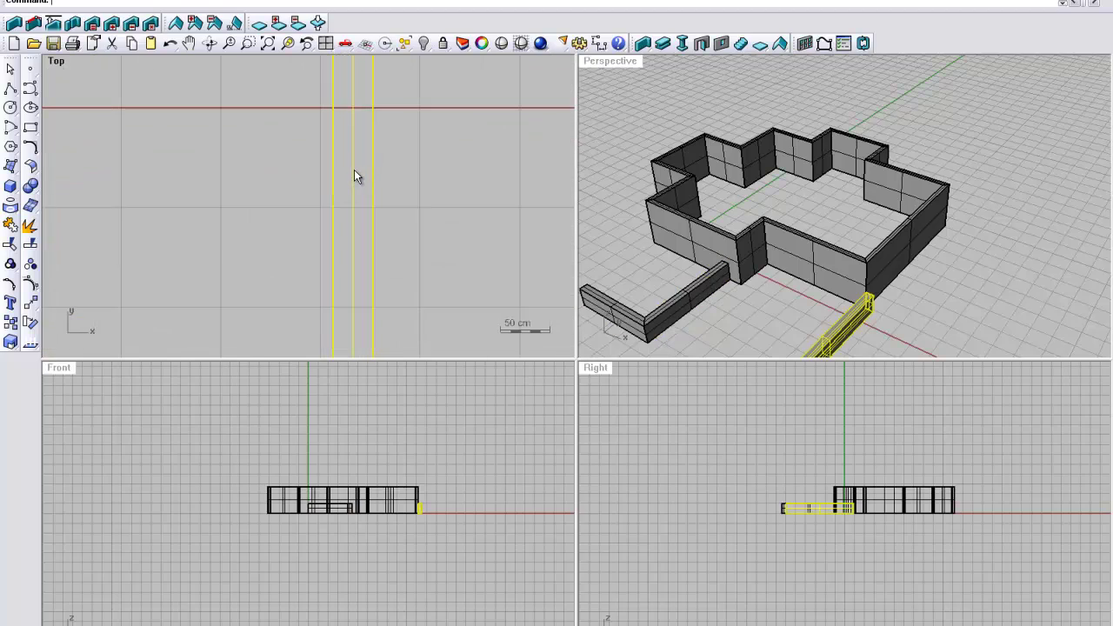
{"action": "right_click_drag", "start_coordinate": [354, 169], "coordinate": [339, 262]}
{"action": "left_click", "coordinate": [248, 266]}
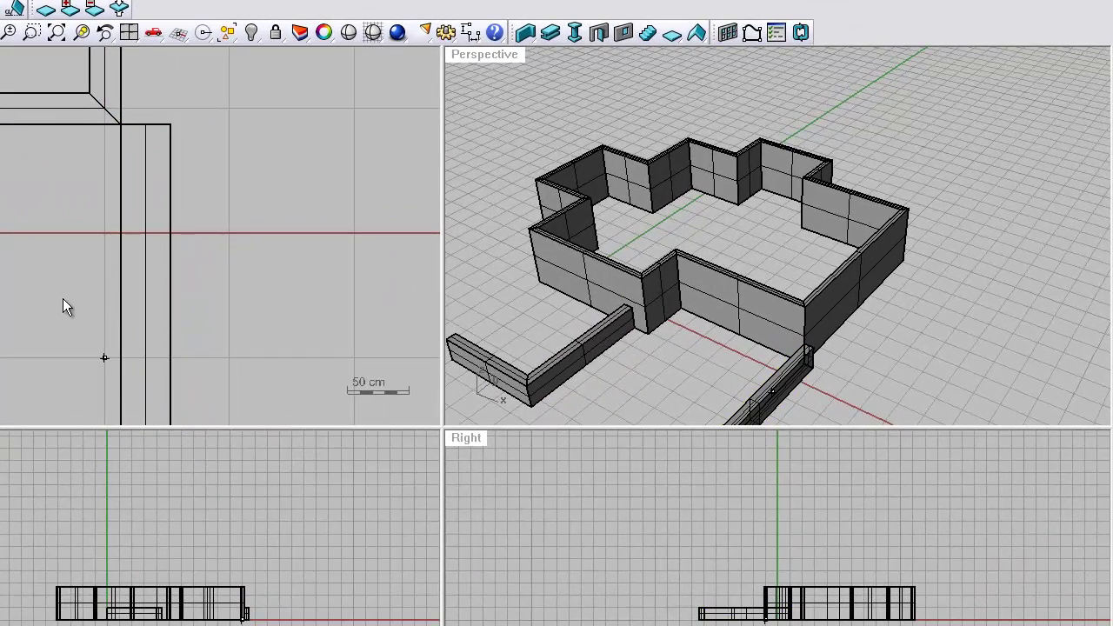
{"action": "left_click", "coordinate": [171, 367]}
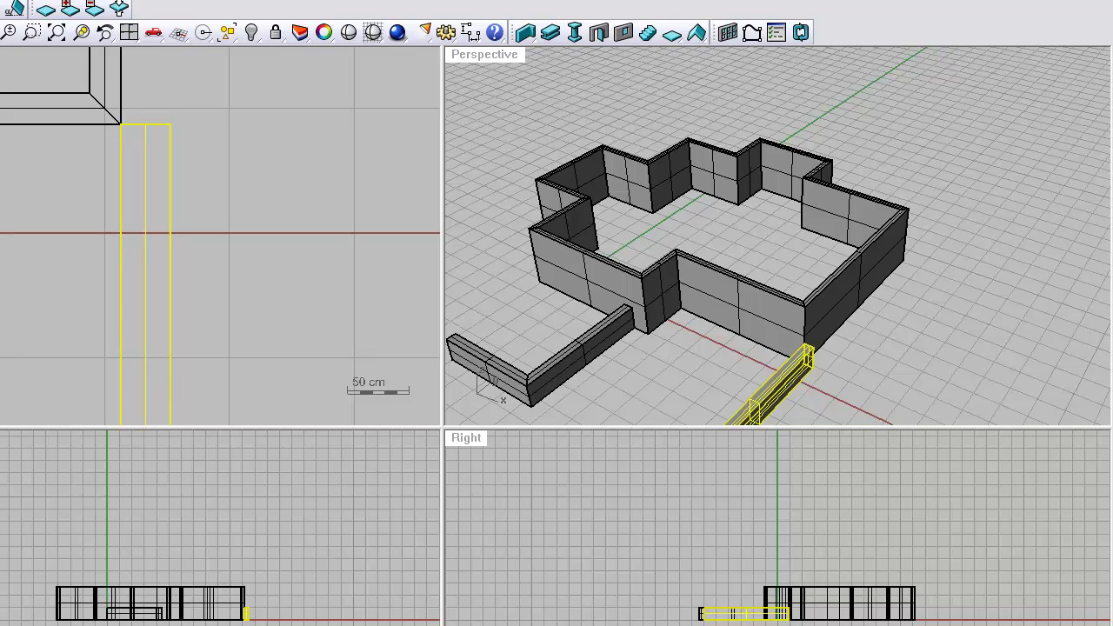
{"action": "left_click_drag", "start_coordinate": [144, 270], "coordinate": [62, 267]}
{"action": "left_click", "coordinate": [329, 316]}
{"action": "right_click_drag", "start_coordinate": [529, 353], "coordinate": [634, 264]}
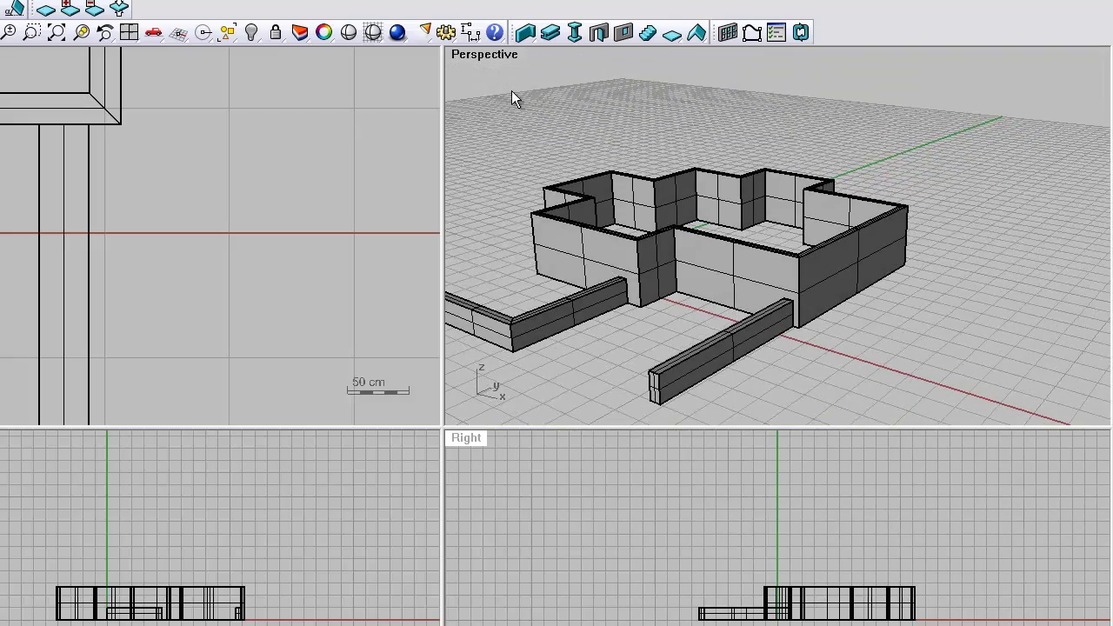
- Maximize the Perspective viewport and frame the whole building together with both low walls
{"action": "double_click", "coordinate": [495, 55]}
{"action": "scroll", "coordinate": [524, 251], "scroll_direction": "up", "scroll_amount": 3}
{"action": "mouse_move", "coordinate": [524, 252]}
{"action": "right_mouse_down"}
{"action": "mouse_move", "coordinate": [487, 268]}
{"action": "mouse_move", "coordinate": [429, 268]}
{"action": "mouse_move", "coordinate": [516, 269]}
{"action": "mouse_move", "coordinate": [485, 290]}
{"action": "right_mouse_up"}
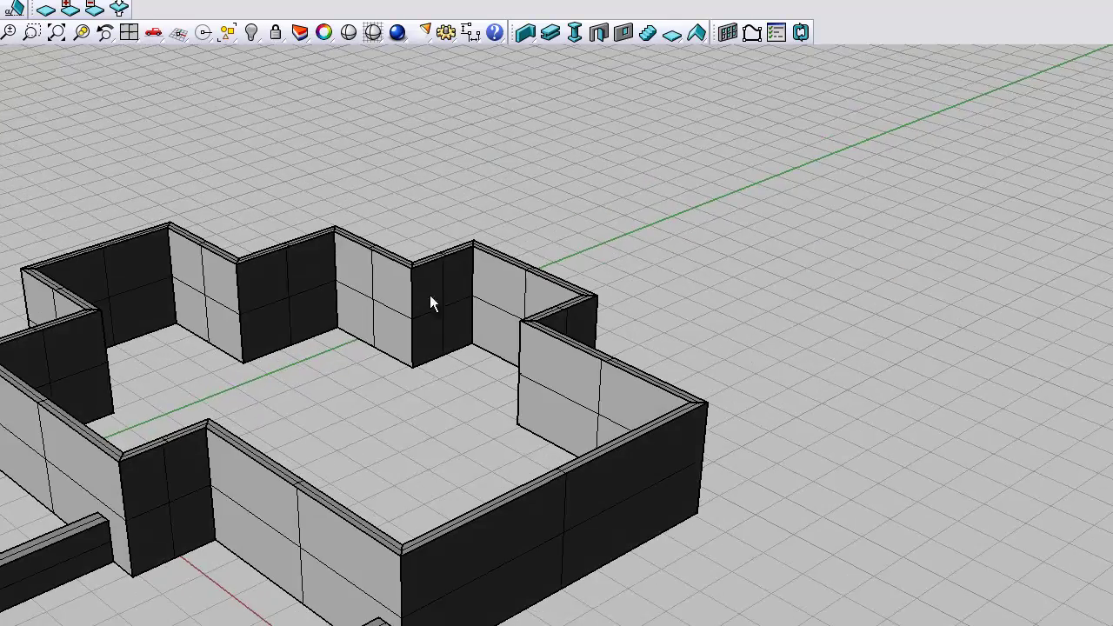
{"action": "right_click_drag", "start_coordinate": [350, 368], "coordinate": [554, 293], "text": "shift"}
{"action": "right_click_drag", "start_coordinate": [476, 390], "coordinate": [486, 367]}
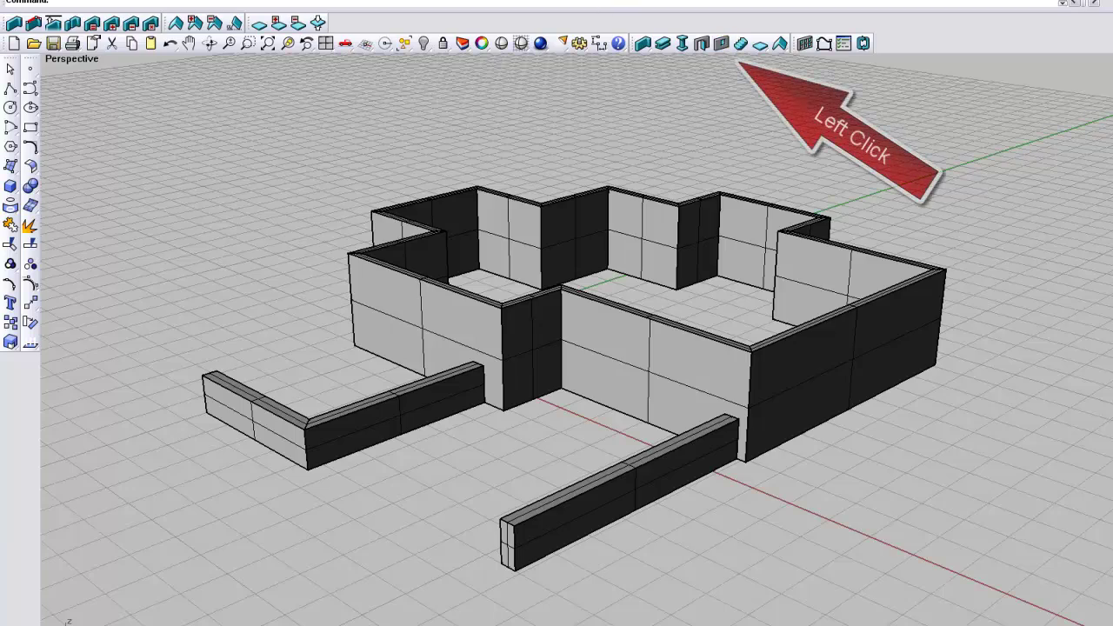
- Insert a Standard window with elevation 1 in the recessed front wall, near the step's inner corner
{"action": "left_click", "coordinate": [497, 11]}
{"action": "mouse_move", "coordinate": [505, 78]}
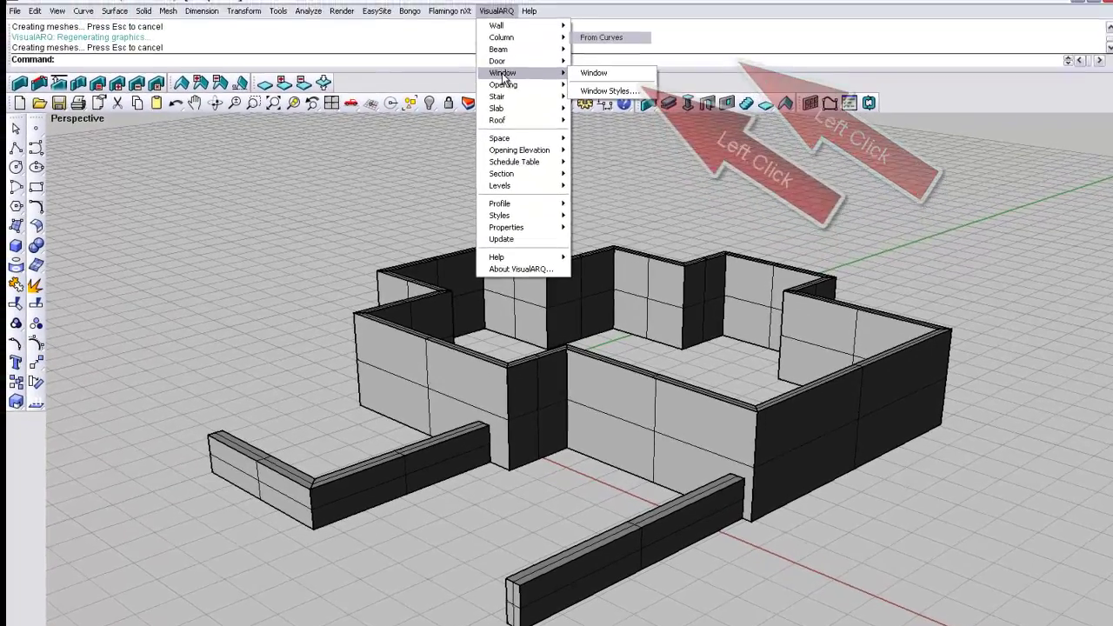
{"action": "left_click", "coordinate": [773, 174]}
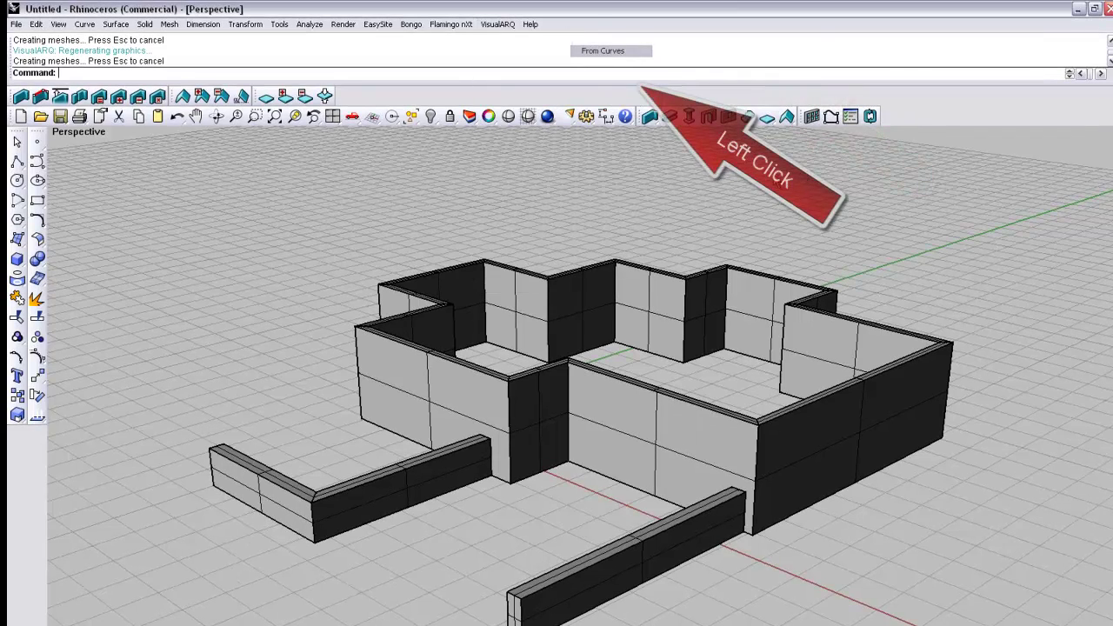
{"action": "left_click", "coordinate": [727, 119]}
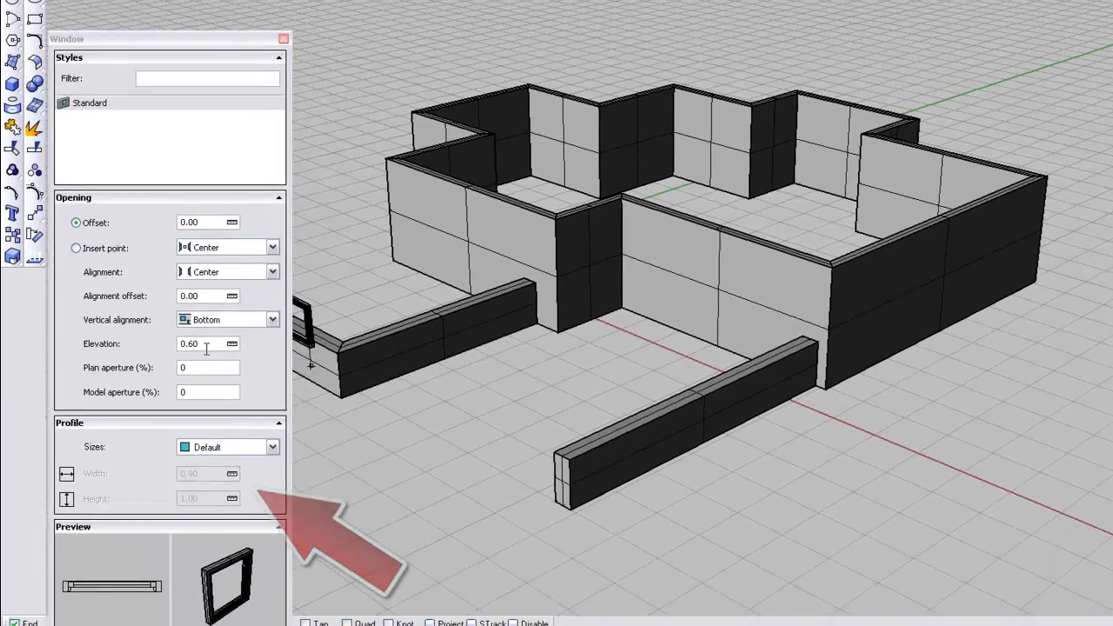
{"action": "left_click", "coordinate": [193, 497]}
{"action": "left_click_drag", "start_coordinate": [211, 322], "coordinate": [167, 321]}
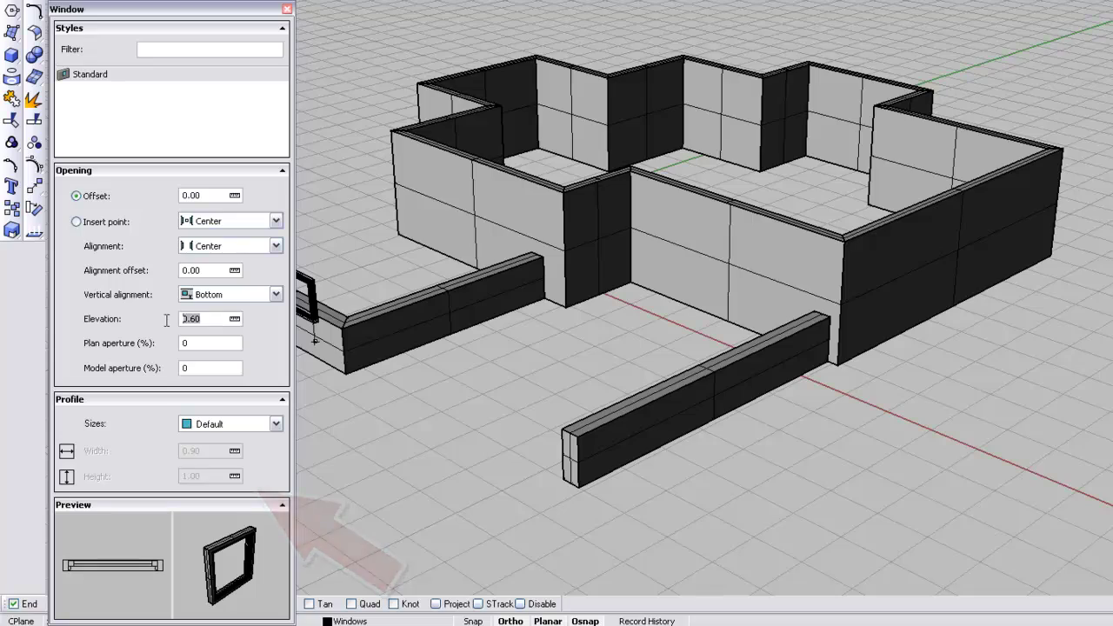
{"action": "type", "text": "1"}
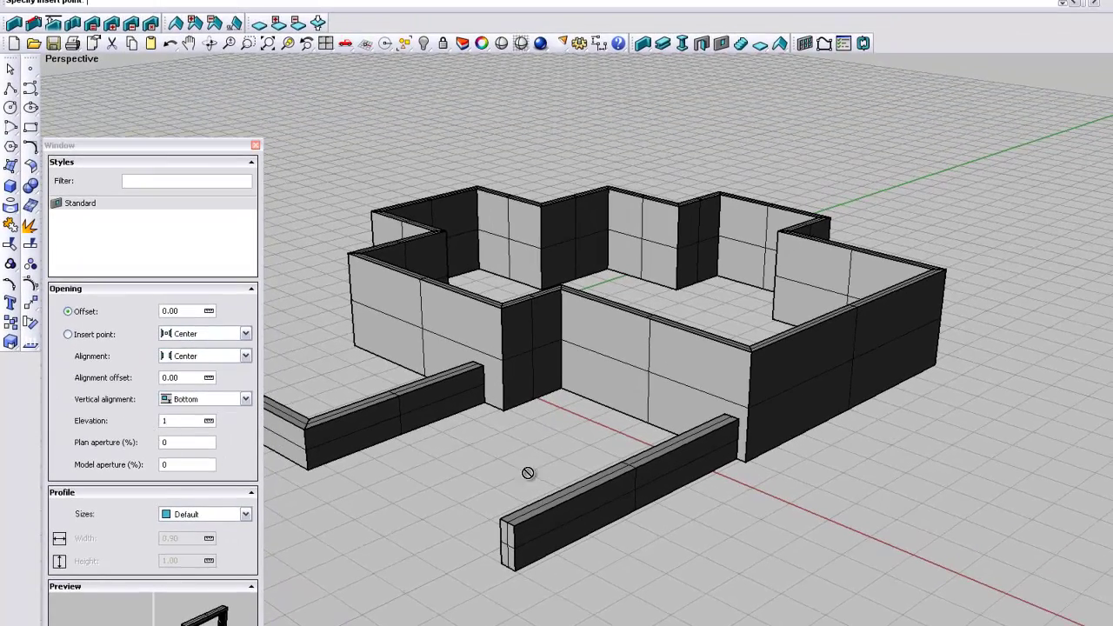
{"action": "left_click", "coordinate": [592, 377]}
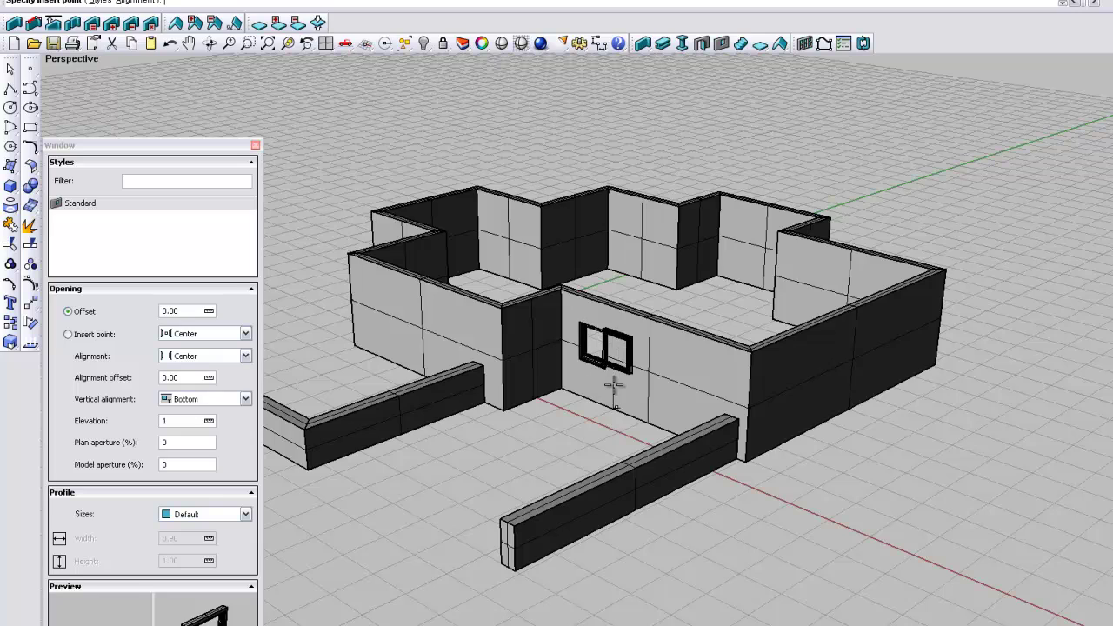
- Slide the new window along its wall away from the step and back toward the inner corner
{"action": "scroll", "coordinate": [600, 374], "scroll_direction": "up", "scroll_amount": 5}
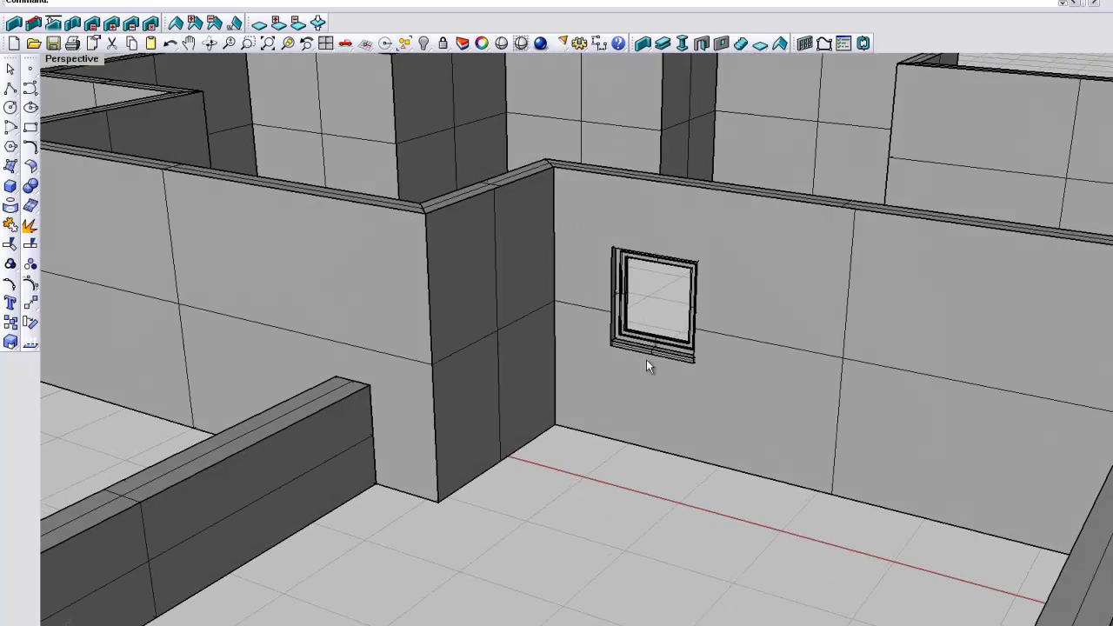
{"action": "left_click", "coordinate": [658, 341]}
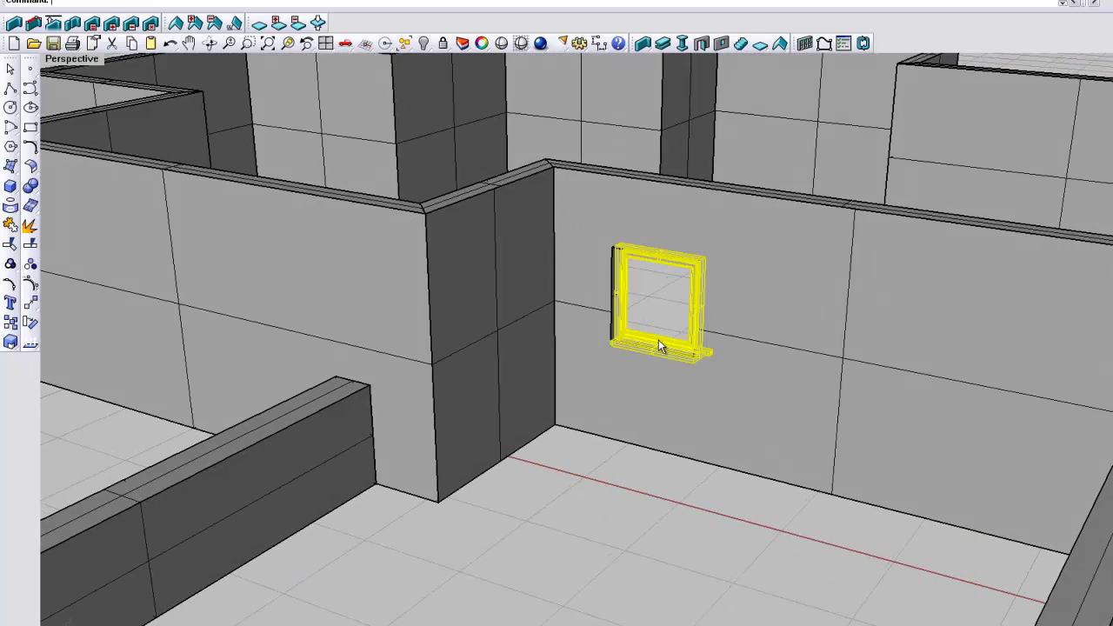
{"action": "left_click_drag", "start_coordinate": [658, 339], "coordinate": [734, 367]}
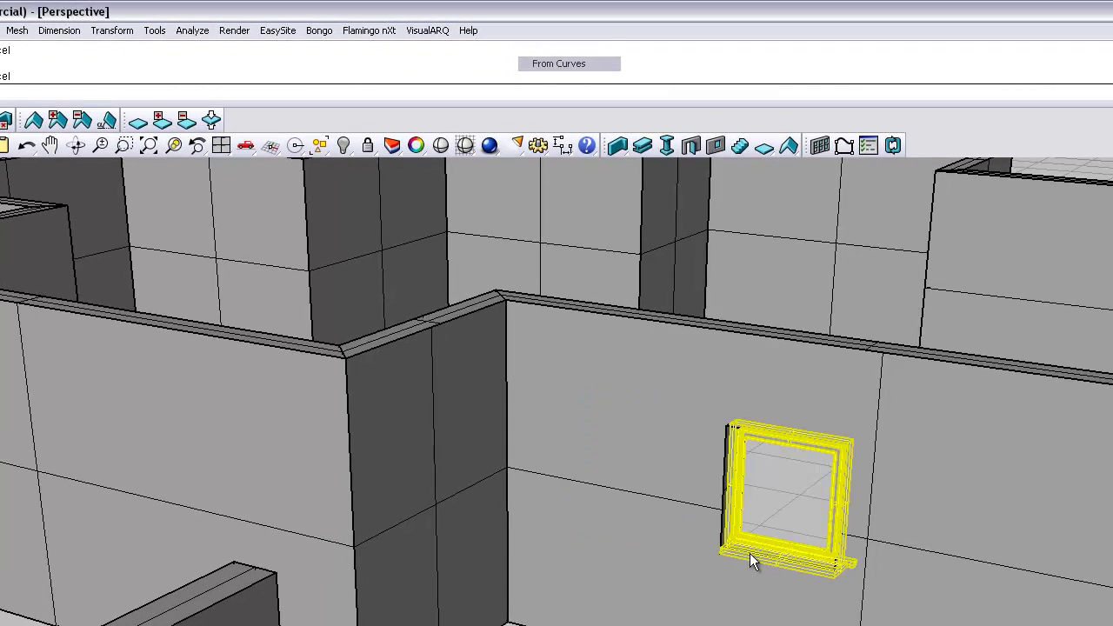
{"action": "left_click_drag", "start_coordinate": [750, 553], "coordinate": [616, 542]}
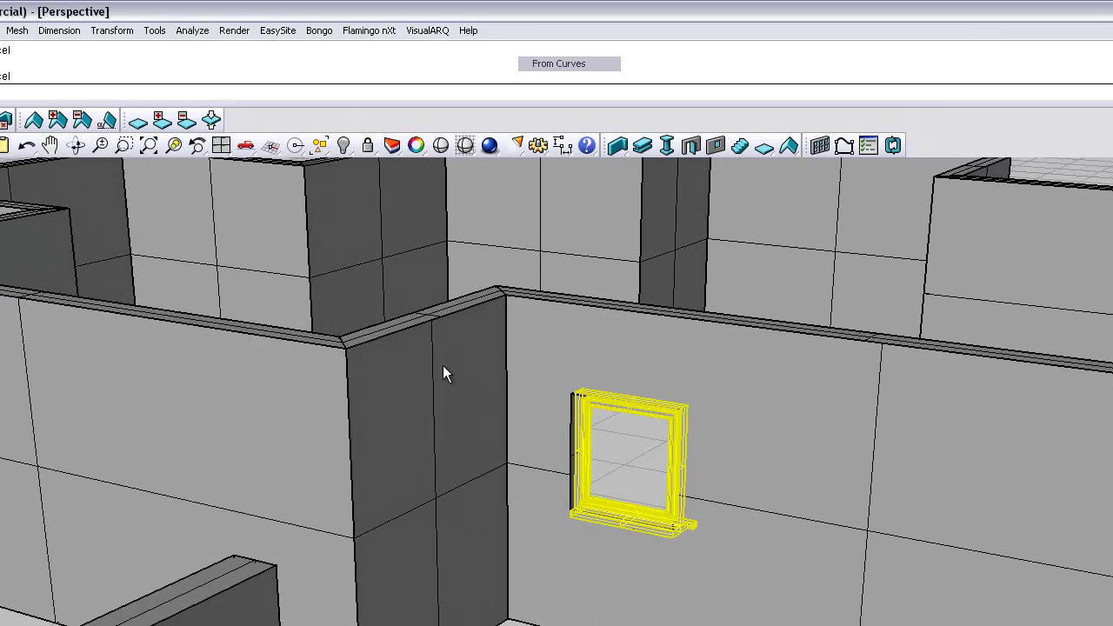
- Copy the window twice along the same wall, using a base point on the wall's bottom edge
{"action": "left_click", "coordinate": [112, 31]}
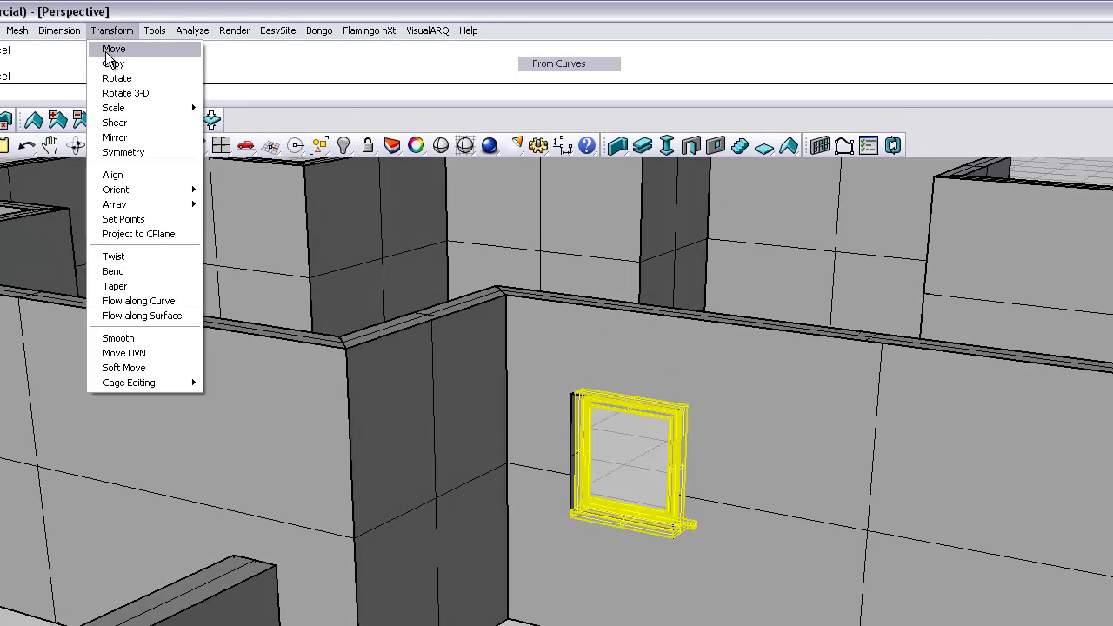
{"action": "left_click", "coordinate": [113, 64]}
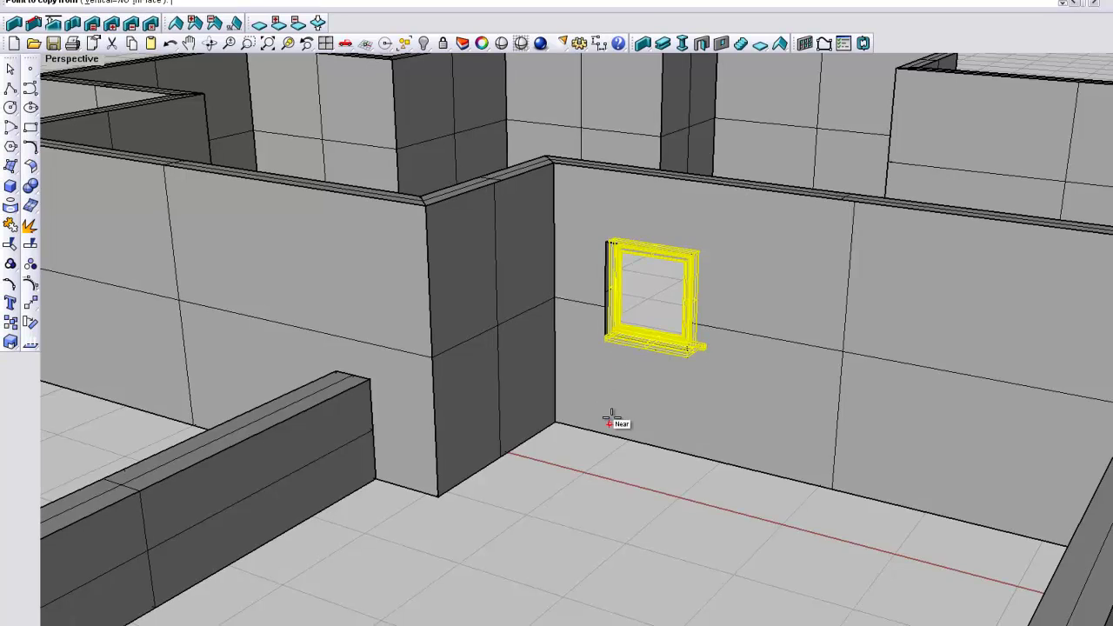
{"action": "left_click", "coordinate": [611, 427]}
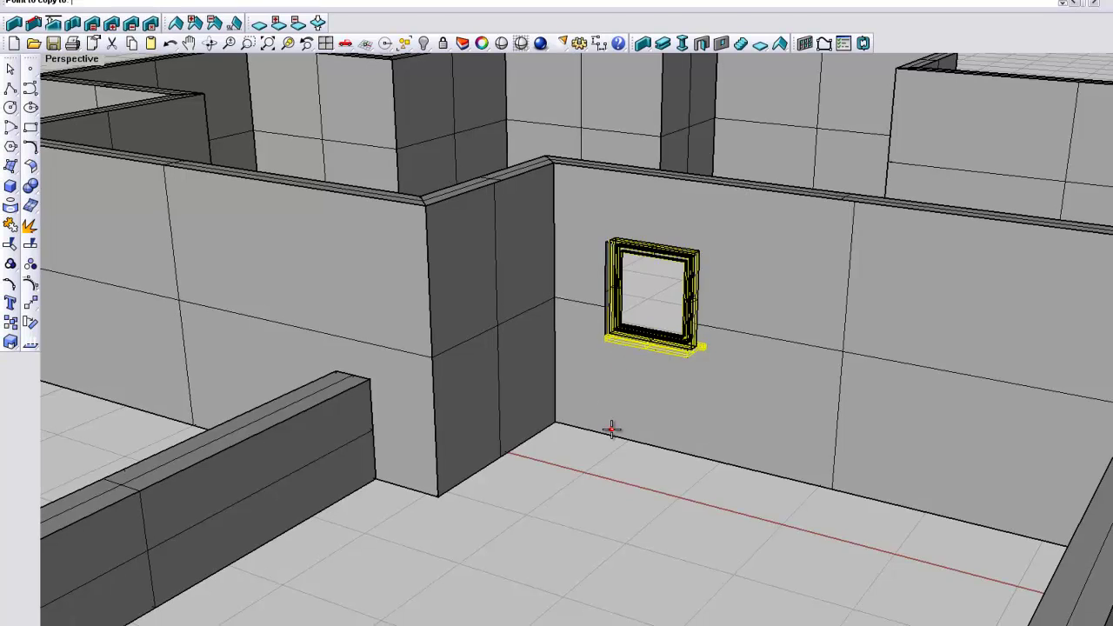
{"action": "left_click", "coordinate": [747, 432]}
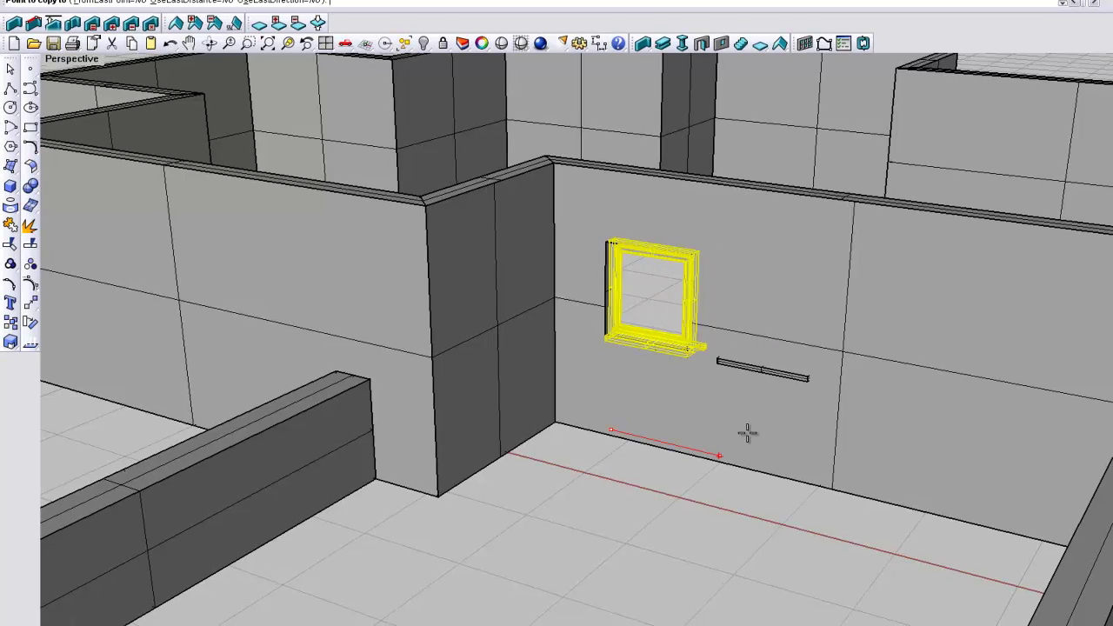
{"action": "left_click", "coordinate": [891, 447]}
{"action": "right_click_drag", "start_coordinate": [934, 454], "coordinate": [834, 412]}
{"action": "right_click", "coordinate": [904, 446]}
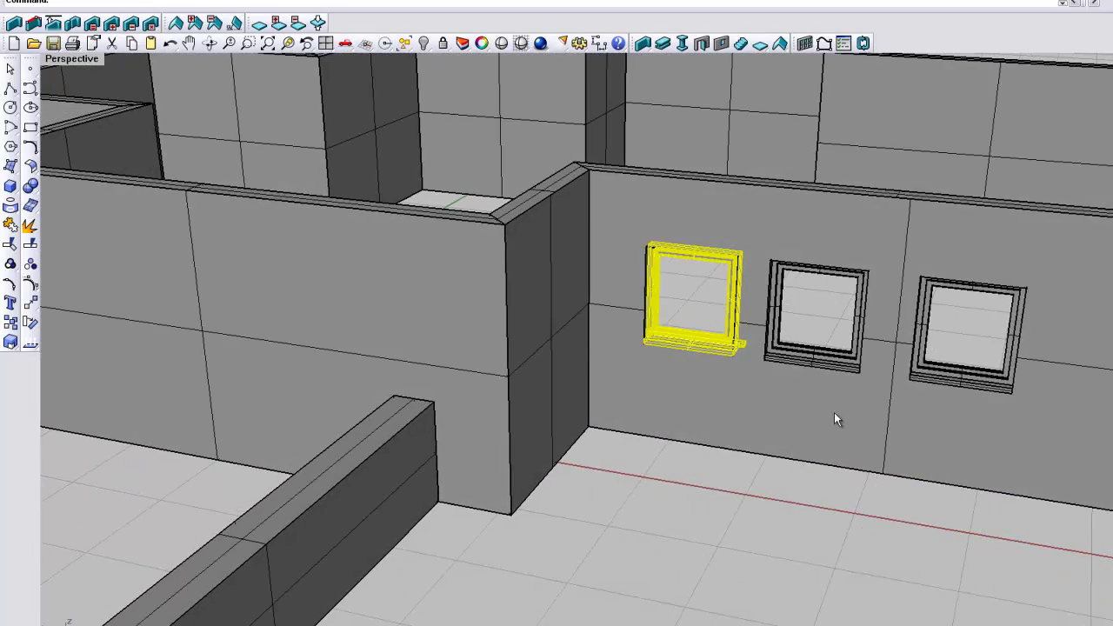
- Move the middle window slightly along the wall toward the outermost copy
{"action": "scroll", "coordinate": [820, 366], "scroll_direction": "up", "scroll_amount": 2}
{"action": "left_click", "coordinate": [817, 353]}
{"action": "left_click_drag", "start_coordinate": [818, 352], "coordinate": [831, 355]}
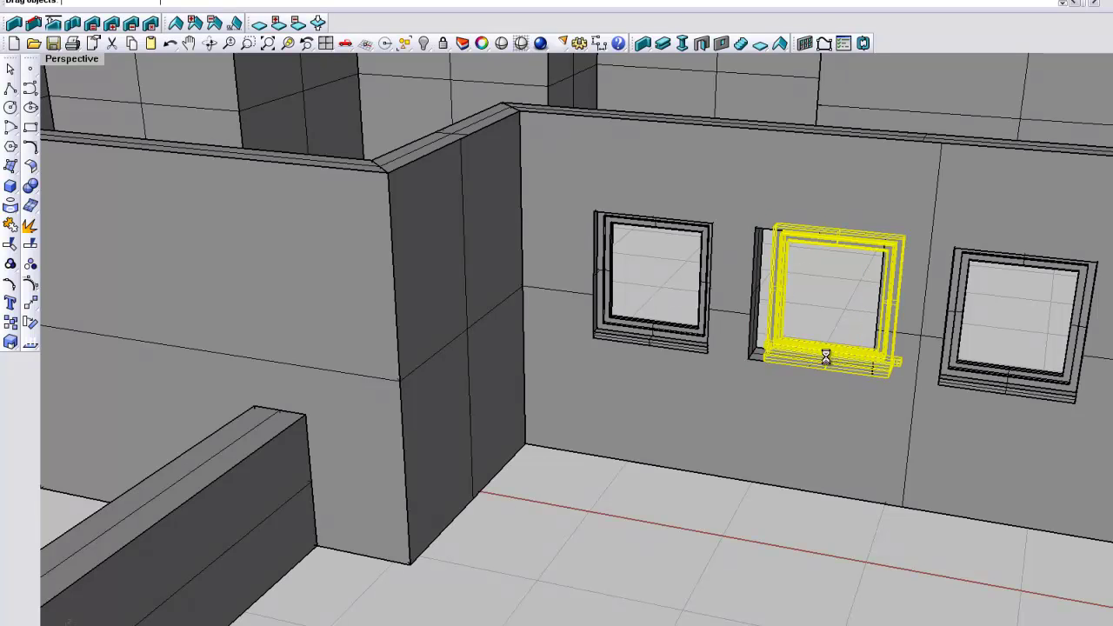
- Select the front wall to examine its three window openings, clear the selection, and inspect the building from other angles
{"action": "left_click", "coordinate": [782, 398]}
{"action": "right_click_drag", "start_coordinate": [820, 370], "coordinate": [780, 364]}
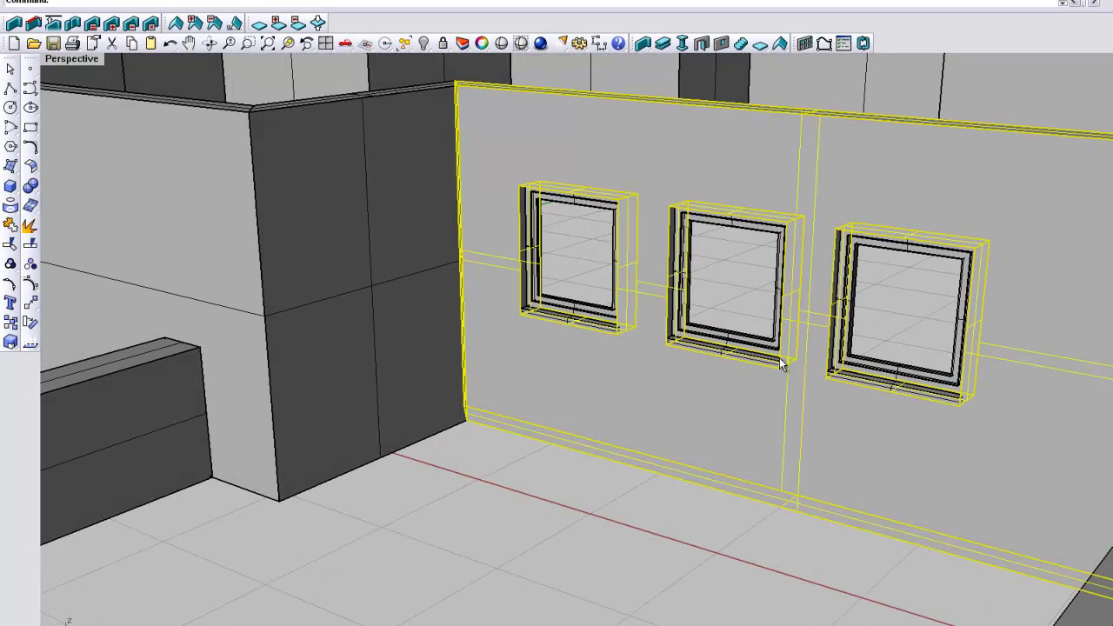
{"action": "scroll", "coordinate": [771, 311], "scroll_direction": "down", "scroll_amount": 4}
{"action": "right_click_drag", "start_coordinate": [773, 311], "coordinate": [750, 313]}
{"action": "scroll", "coordinate": [742, 308], "scroll_direction": "up", "scroll_amount": 3}
{"action": "key", "text": "Escape"}
{"action": "scroll", "coordinate": [742, 308], "scroll_direction": "down", "scroll_amount": 5}
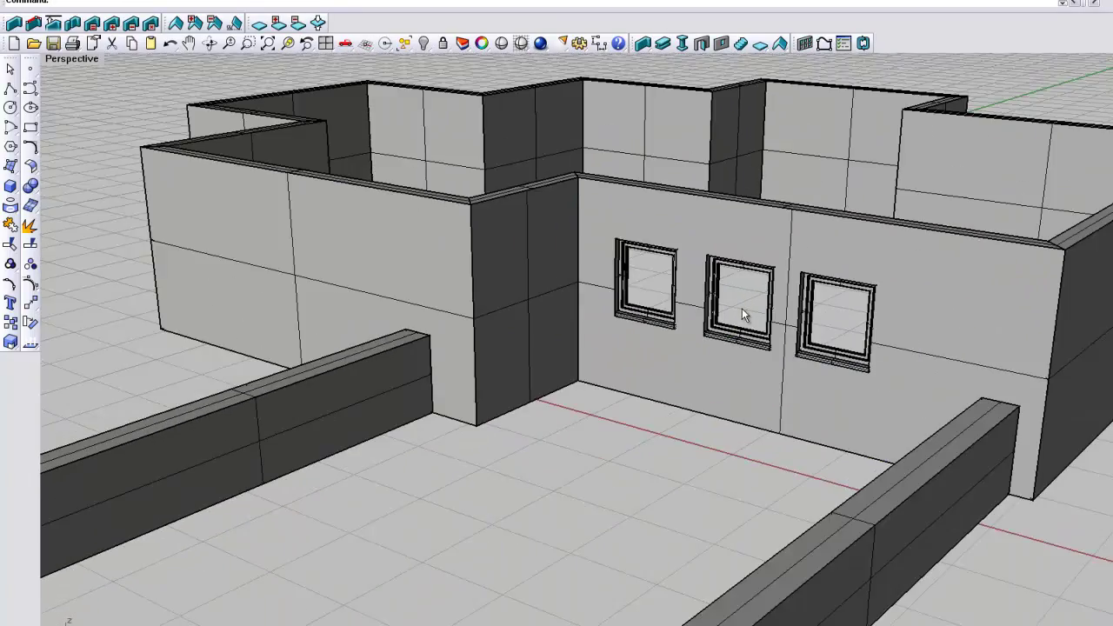
{"action": "scroll", "coordinate": [742, 308], "scroll_direction": "up", "scroll_amount": 3}
{"action": "scroll", "coordinate": [772, 315], "scroll_direction": "down", "scroll_amount": 4}
{"action": "right_click_drag", "start_coordinate": [759, 316], "coordinate": [485, 363]}
{"action": "scroll", "coordinate": [485, 364], "scroll_direction": "up", "scroll_amount": 4}
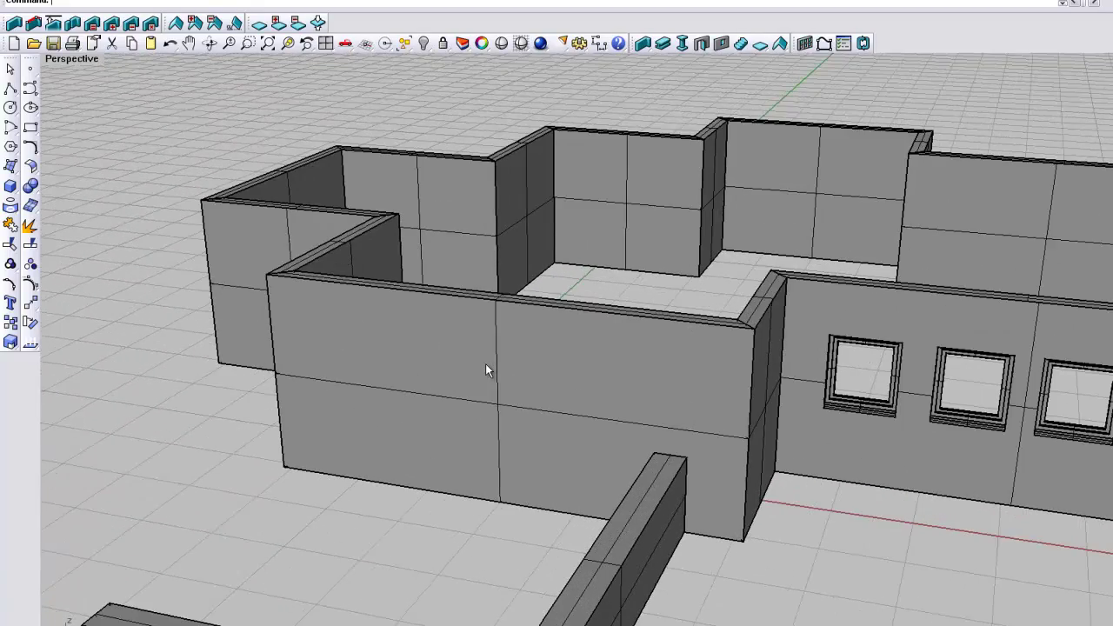
{"action": "scroll", "coordinate": [485, 380], "scroll_direction": "down", "scroll_amount": 3}
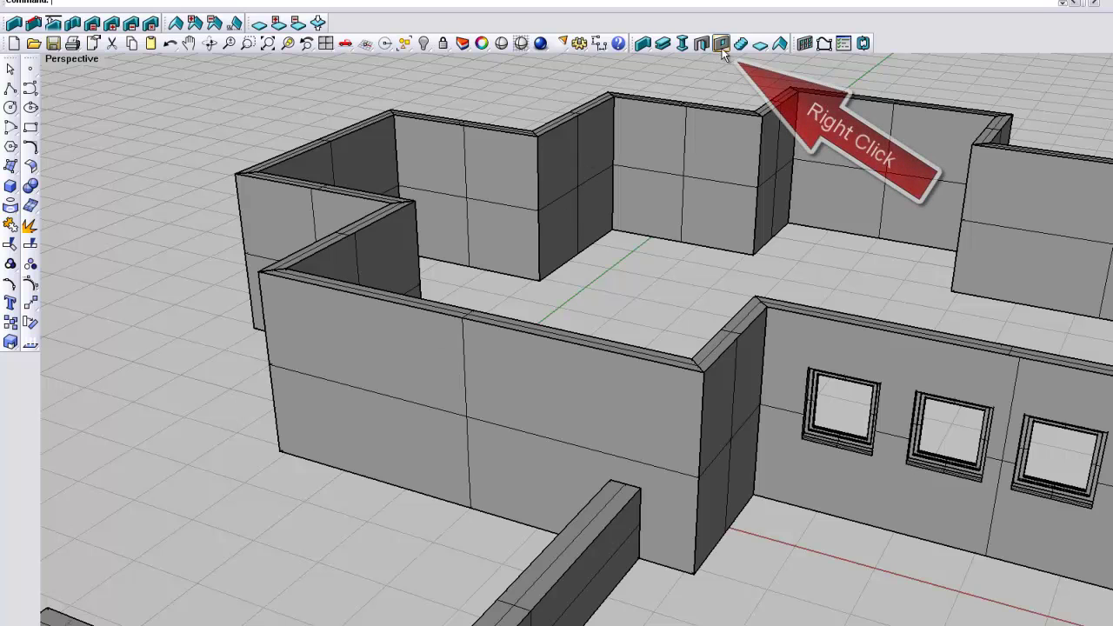
- Create a new window style named "Round W 1500 D"
{"action": "right_click", "coordinate": [721, 44]}
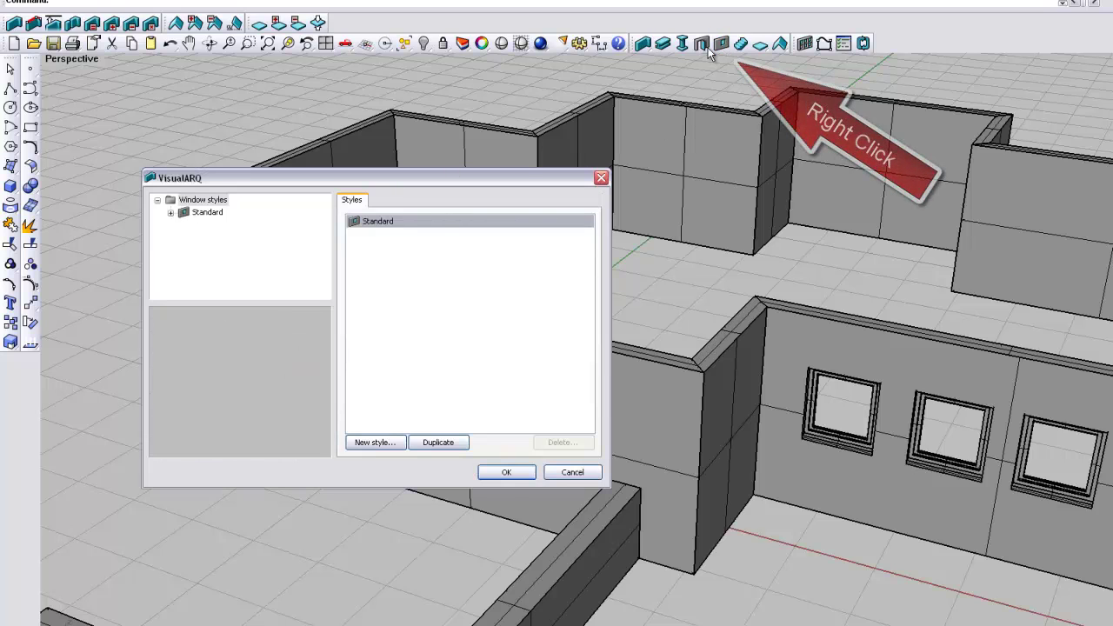
{"action": "left_click", "coordinate": [388, 444]}
{"action": "left_click_drag", "start_coordinate": [452, 311], "coordinate": [372, 314]}
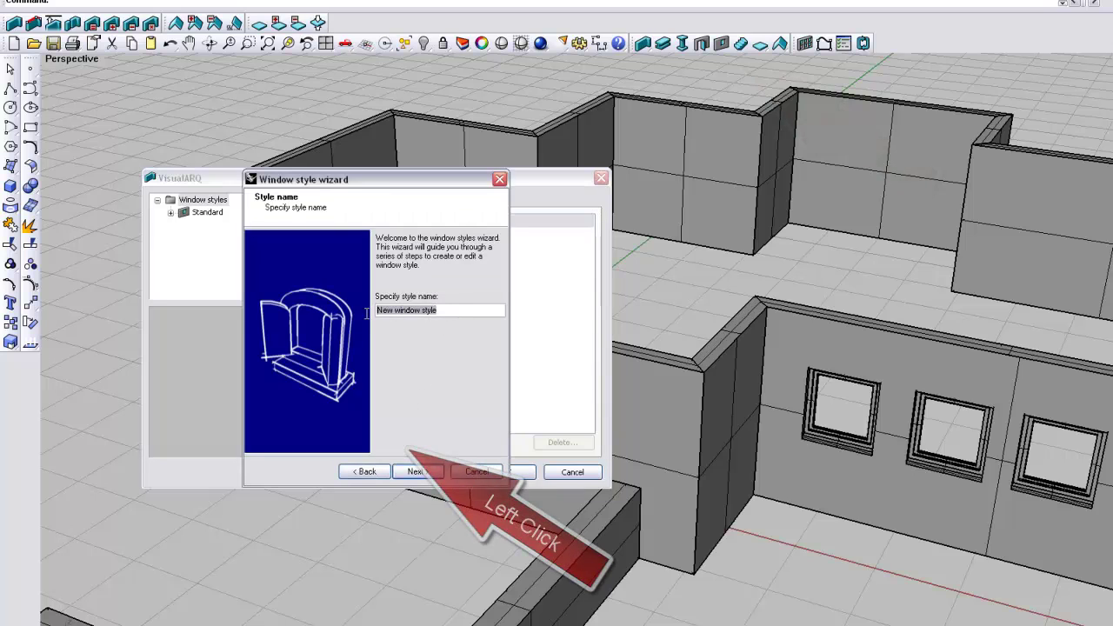
{"action": "type", "text": "R"}
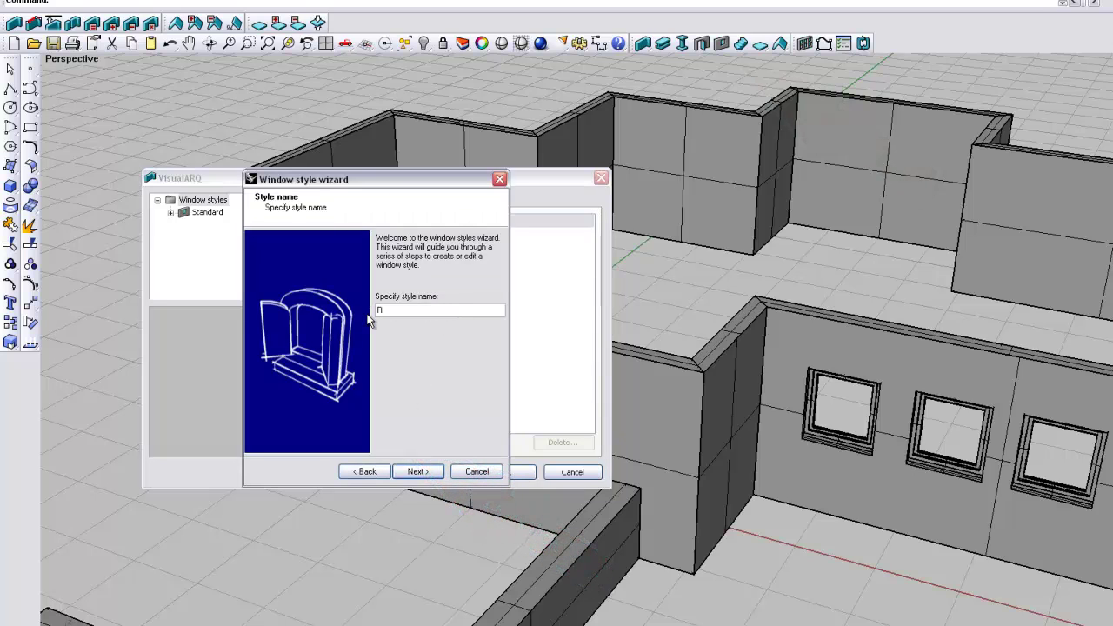
{"action": "type", "text": "ound W 1500 D"}
{"action": "left_click", "coordinate": [416, 473]}
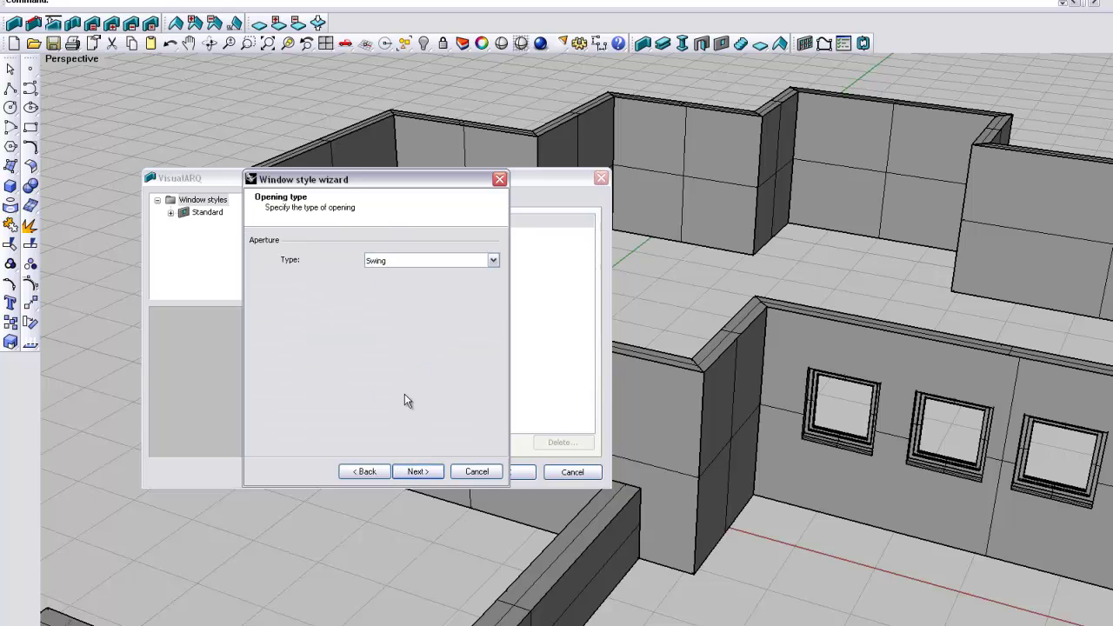
- Set the new window style's opening type to Hung and its structural opening profile to Circular
{"action": "left_click", "coordinate": [490, 259]}
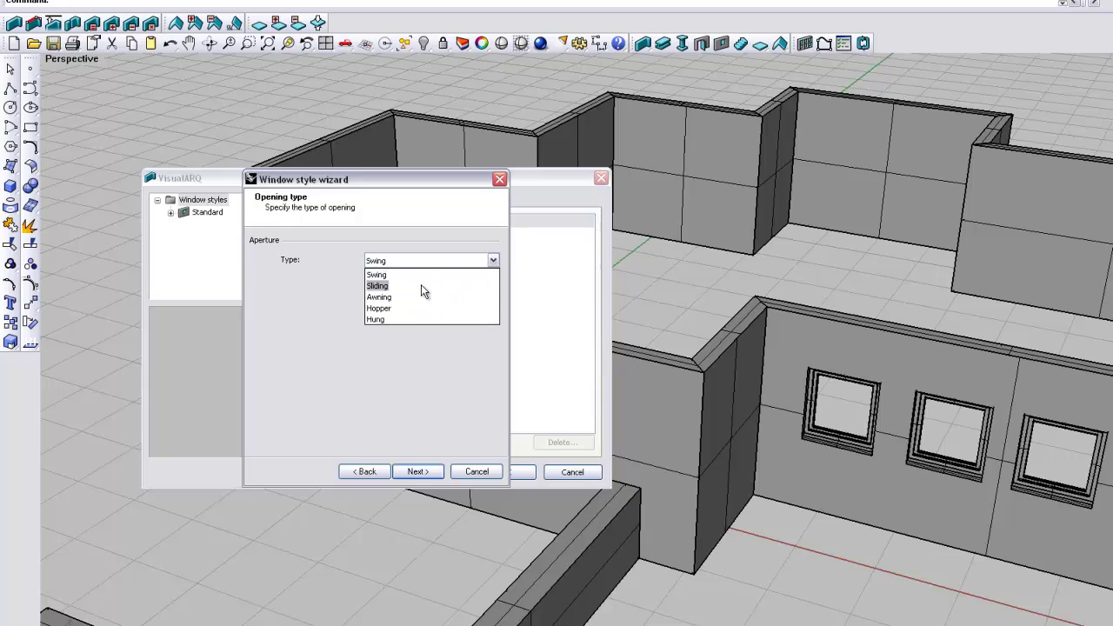
{"action": "left_click", "coordinate": [376, 319]}
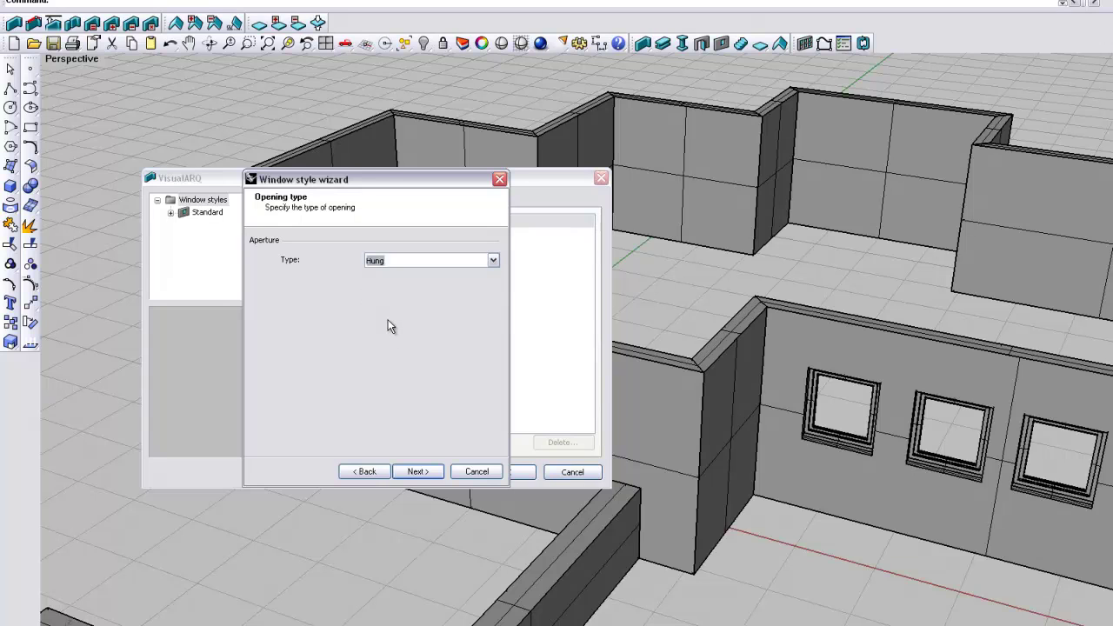
{"action": "left_click", "coordinate": [417, 473]}
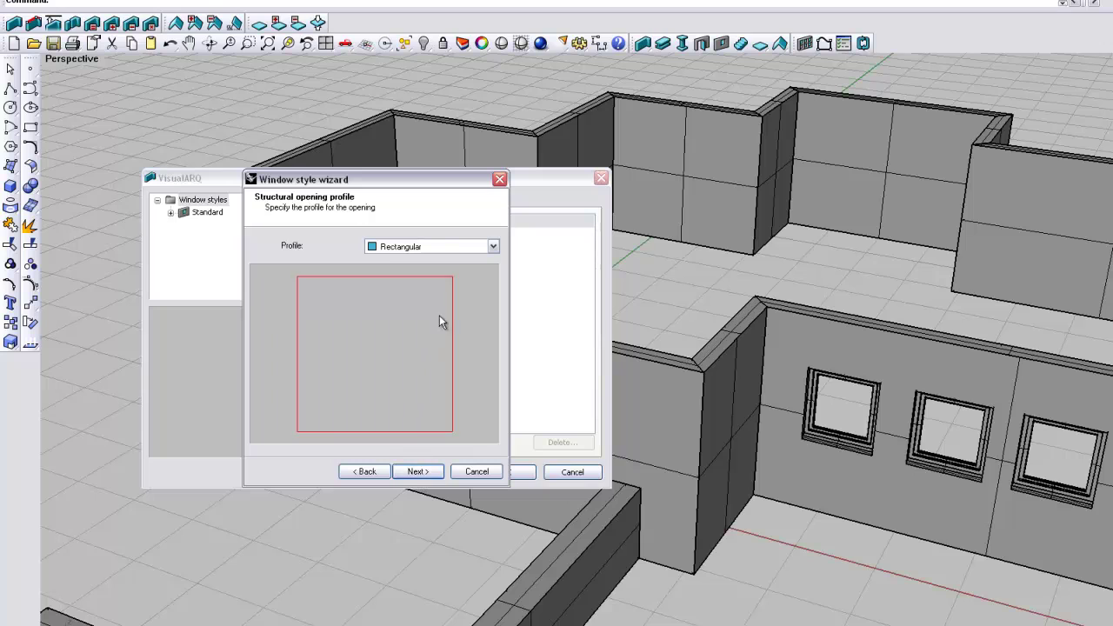
{"action": "left_click", "coordinate": [492, 247]}
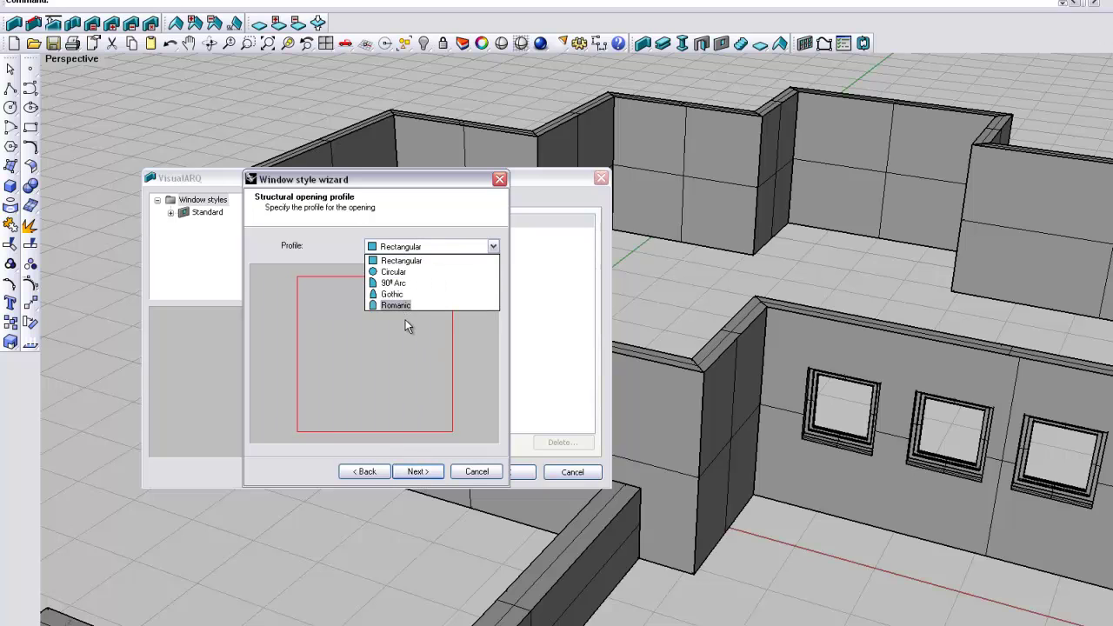
{"action": "left_click", "coordinate": [398, 272]}
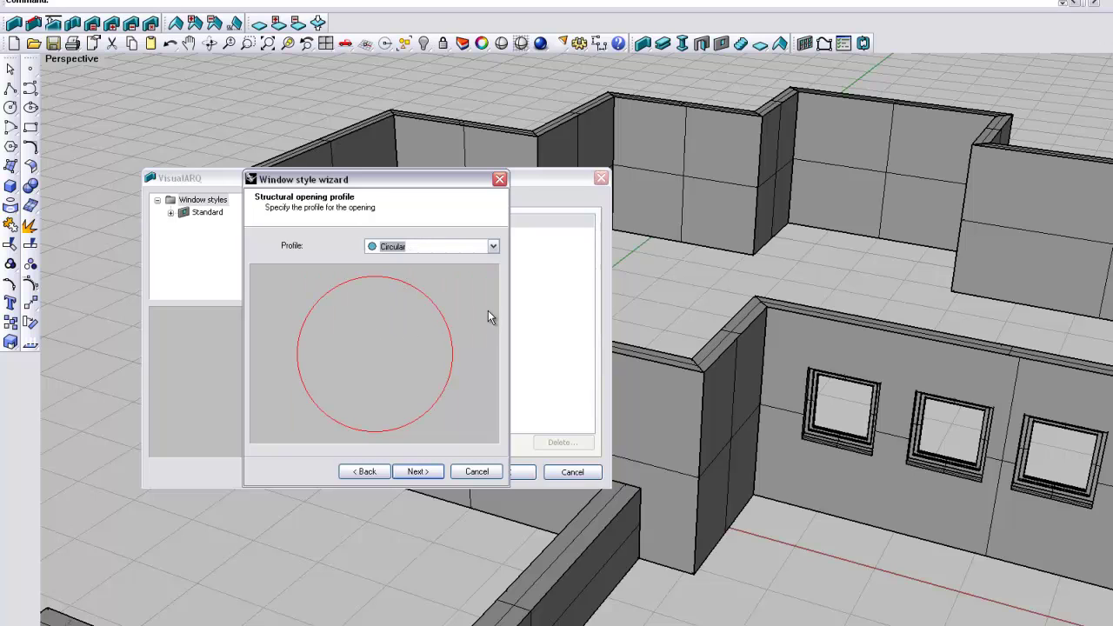
{"action": "left_click", "coordinate": [414, 471]}
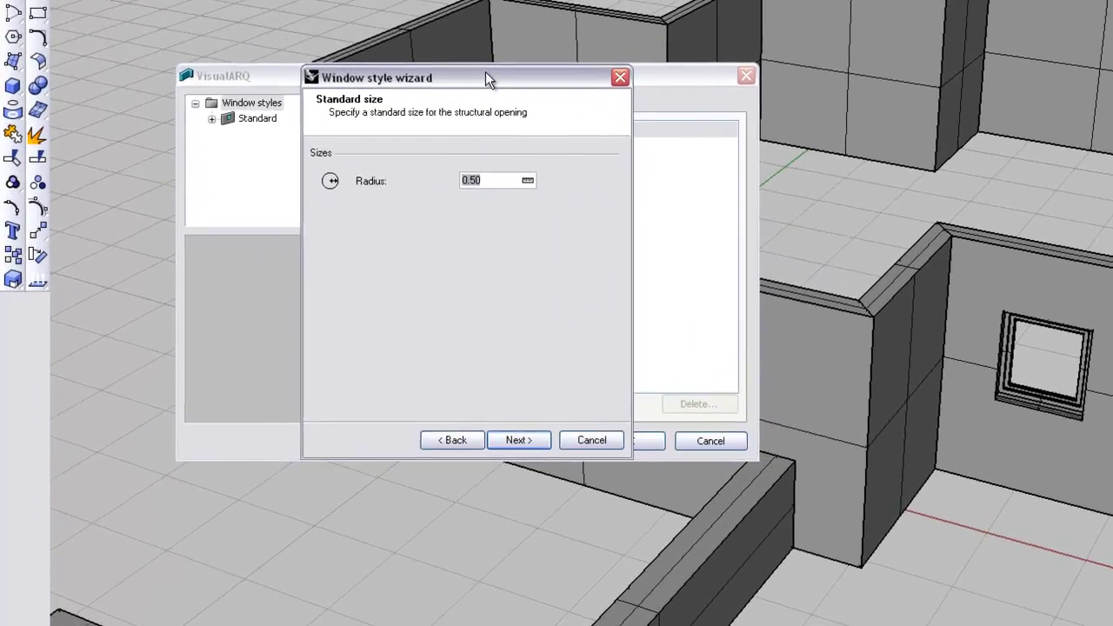
- Set the standard opening radius of the new window style to 0.75
{"action": "left_click_drag", "start_coordinate": [400, 182], "coordinate": [390, 300]}
{"action": "left_click_drag", "start_coordinate": [487, 224], "coordinate": [513, 129]}
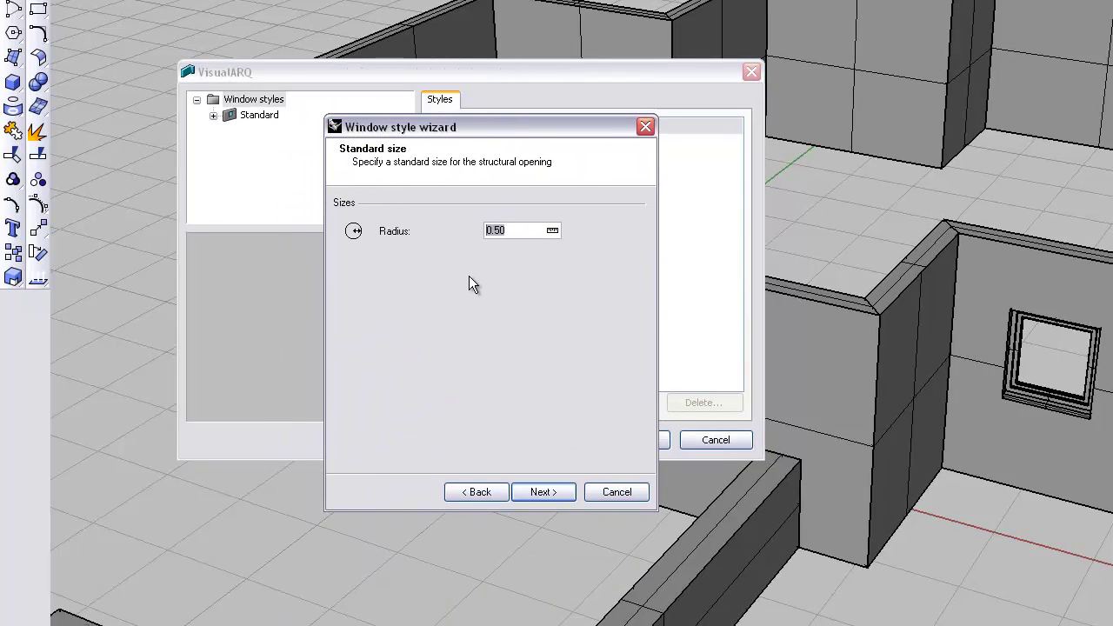
{"action": "type", "text": "1"}
{"action": "key", "text": "BackSpace"}
{"action": "type", "text": ".75"}
{"action": "left_click", "coordinate": [533, 492]}
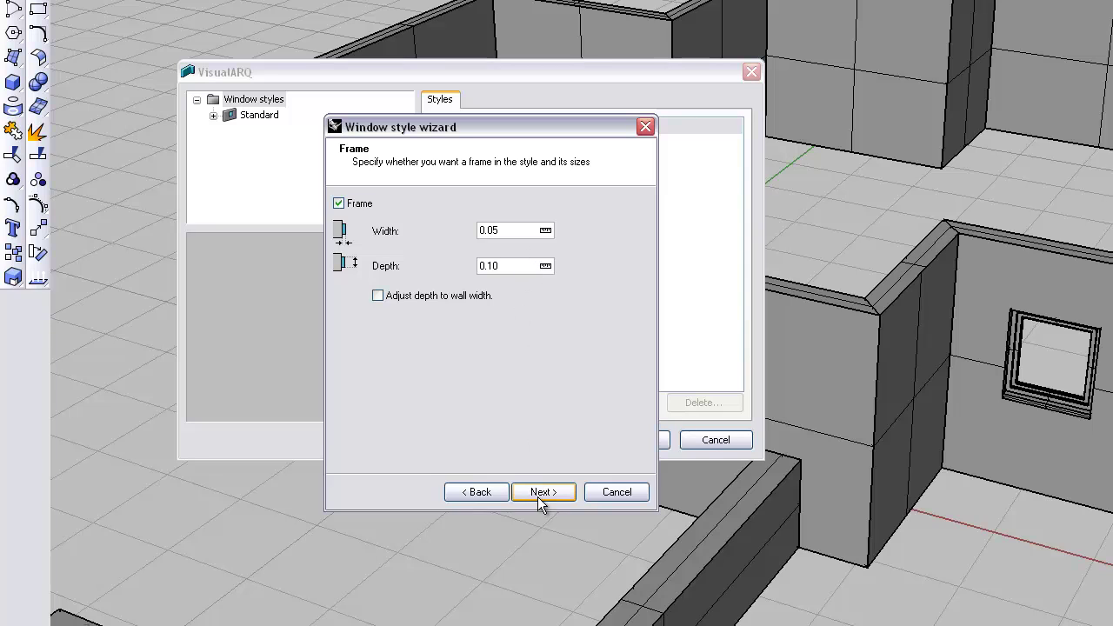
- Keep the default frame, stop and leaf settings for the new window style and leave out the sill
{"action": "left_click", "coordinate": [541, 494]}
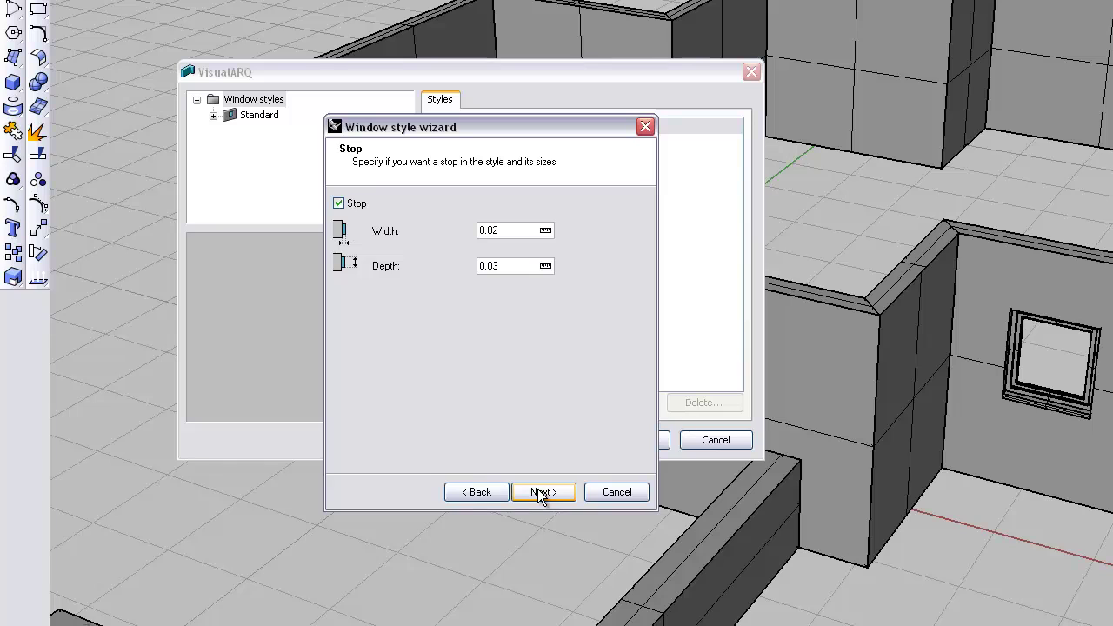
{"action": "left_click", "coordinate": [541, 493]}
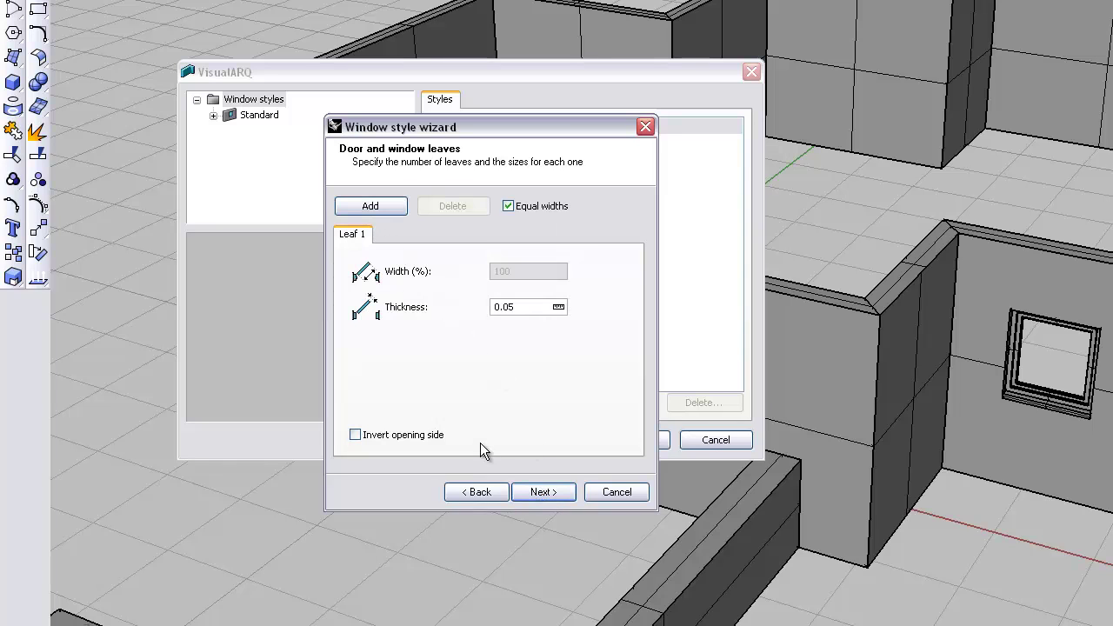
{"action": "left_click", "coordinate": [534, 492]}
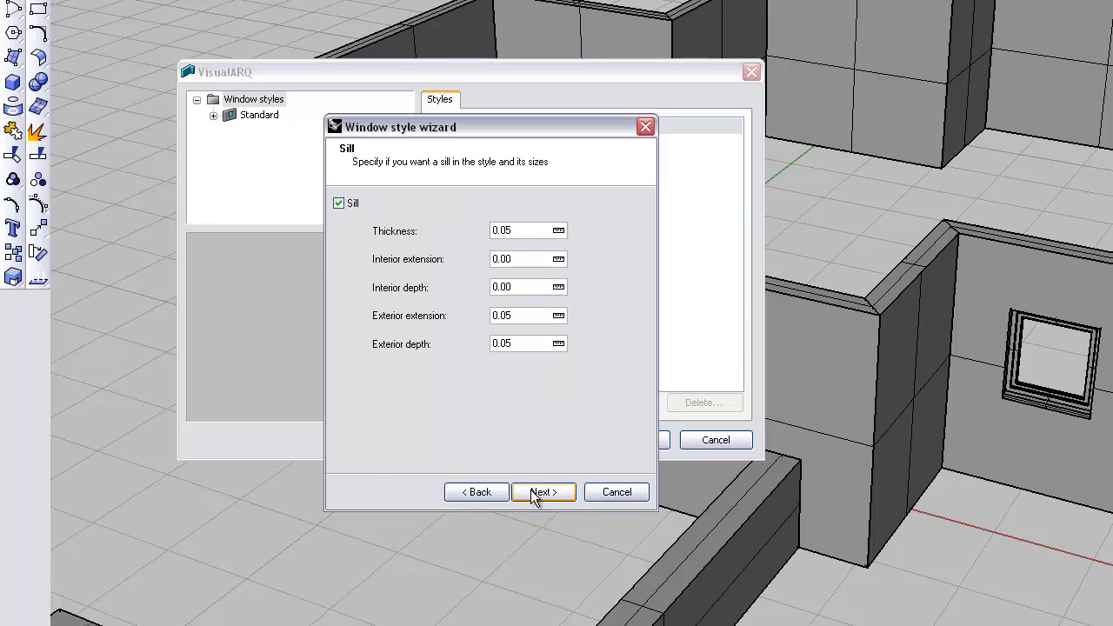
{"action": "left_click", "coordinate": [339, 203]}
{"action": "left_click", "coordinate": [339, 203]}
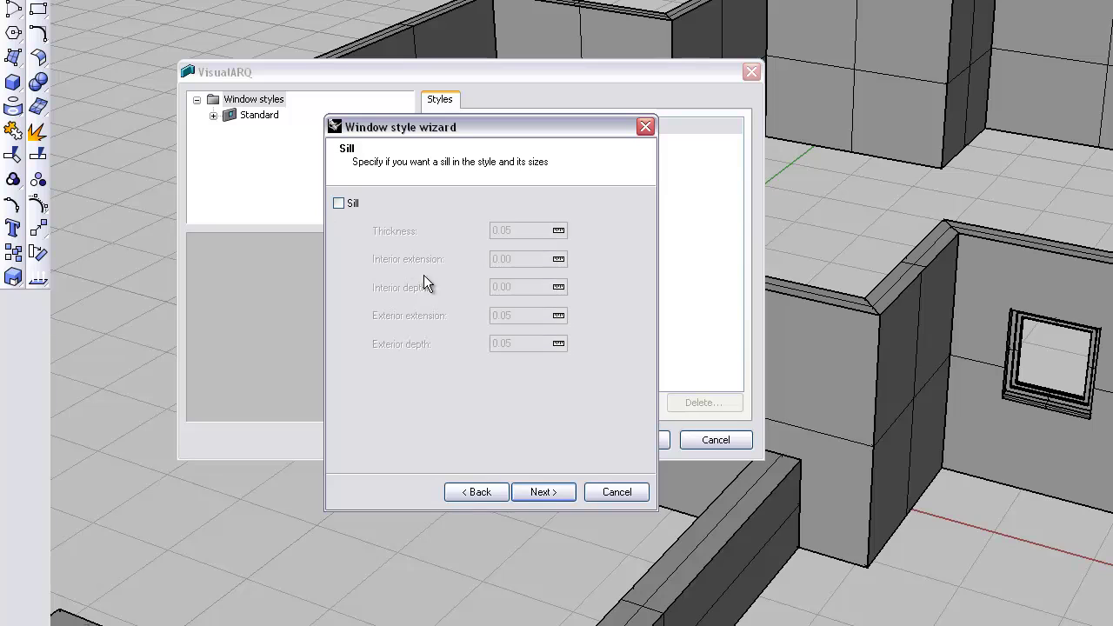
{"action": "left_click", "coordinate": [548, 496]}
{"action": "left_click", "coordinate": [543, 492]}
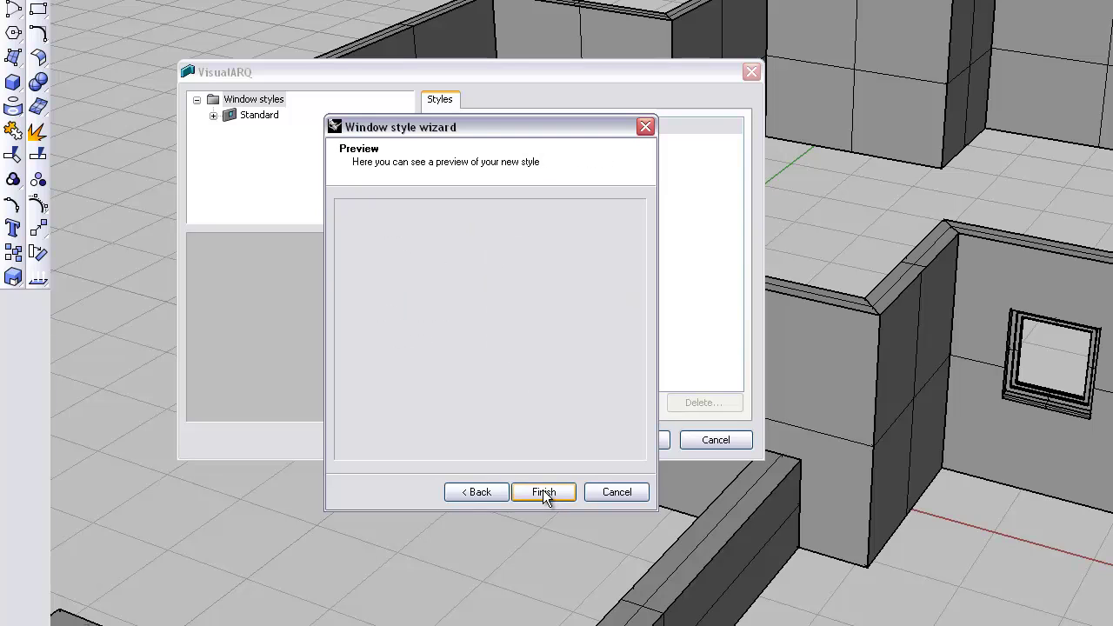
- Finish the circular window style after checking its preview and accept the updated list of window styles
{"action": "left_click_drag", "start_coordinate": [492, 311], "coordinate": [487, 435]}
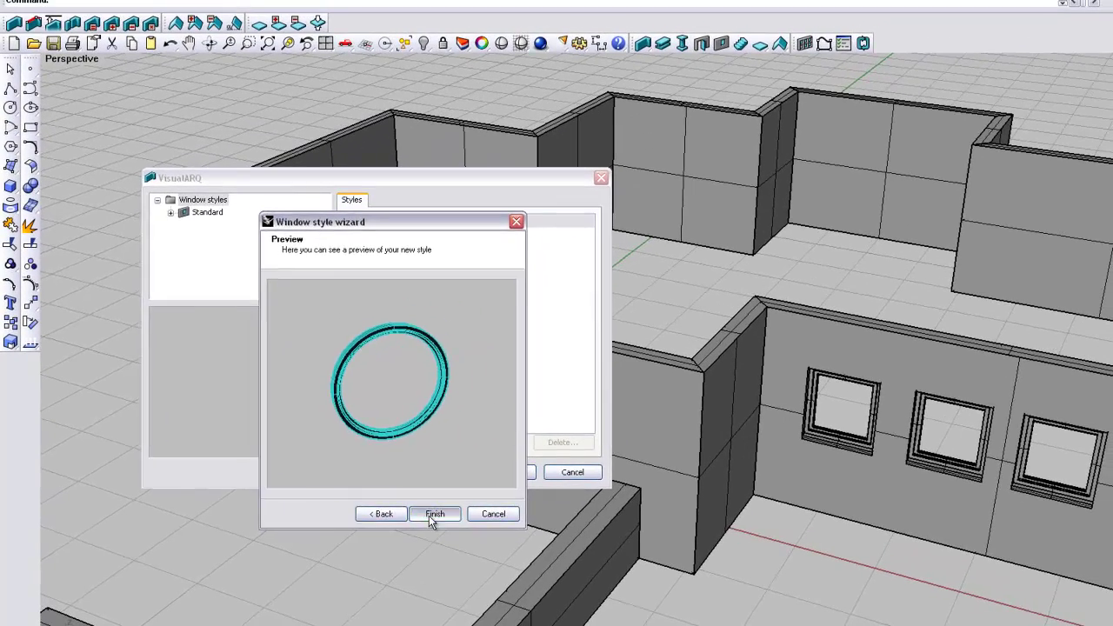
{"action": "left_click", "coordinate": [470, 507]}
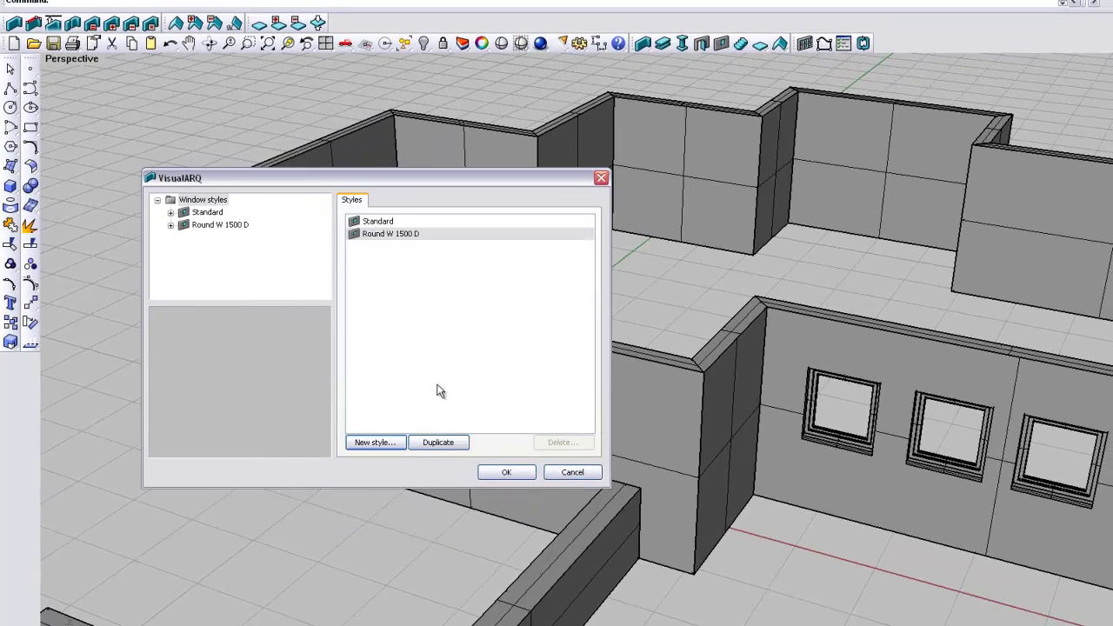
{"action": "left_click", "coordinate": [505, 474]}
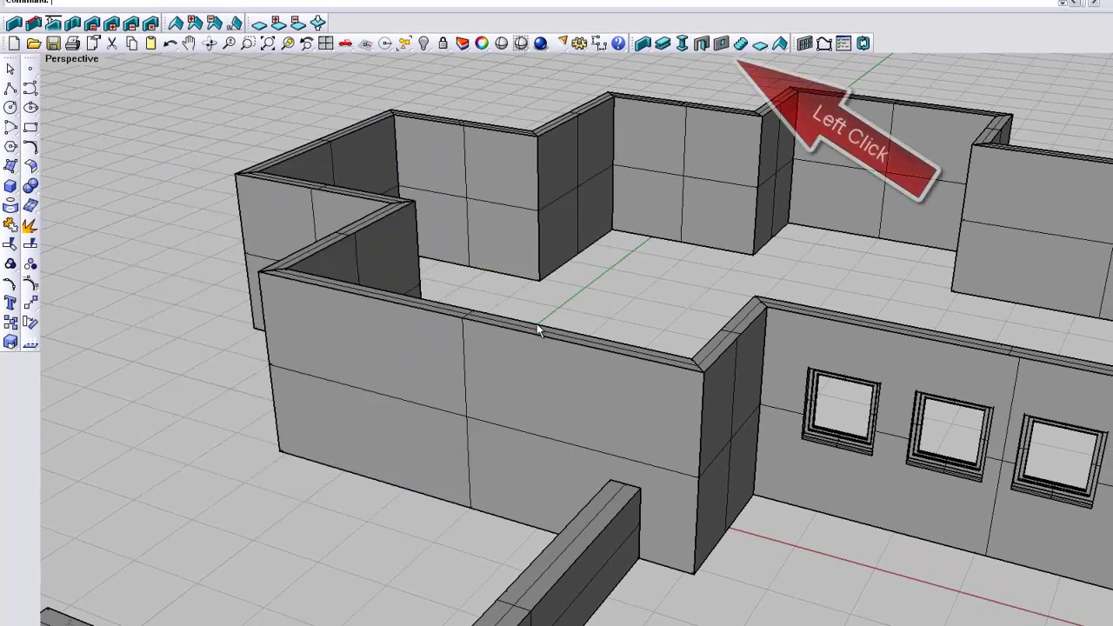
- Insert one Round W 1500 D window at elevation .6 near the middle of the long blank front wall, then end the placement
{"action": "left_click", "coordinate": [721, 43]}
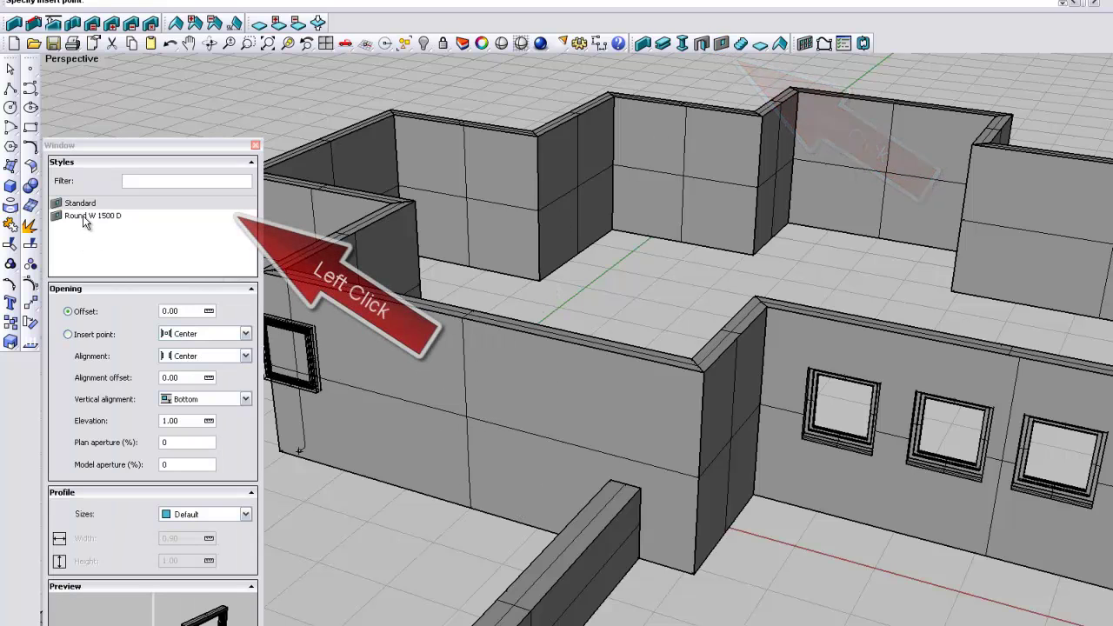
{"action": "left_click", "coordinate": [85, 217]}
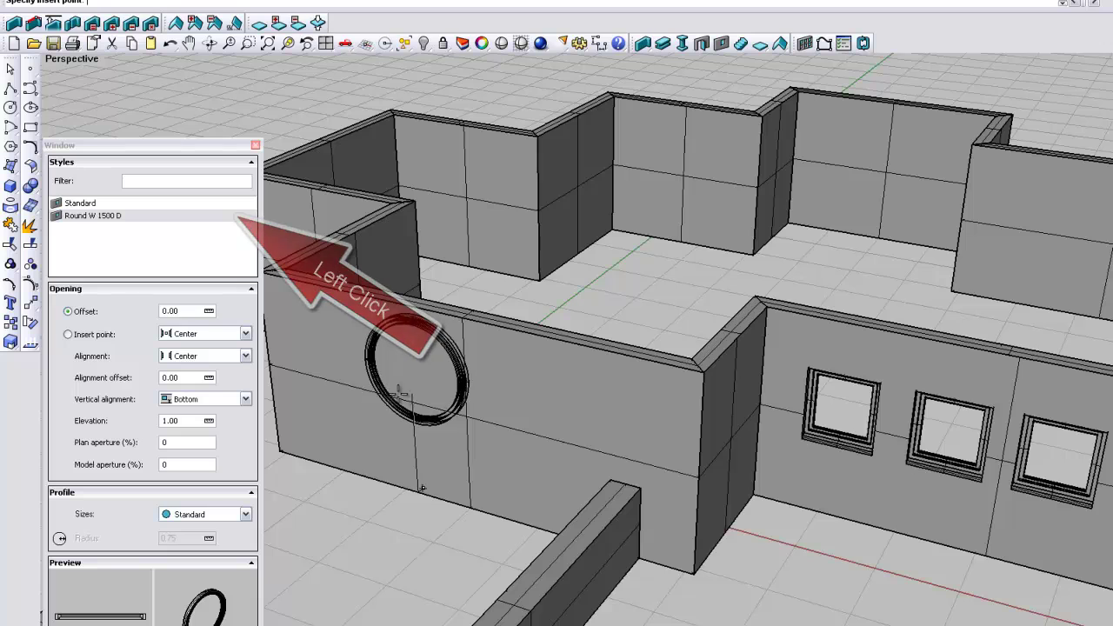
{"action": "left_click", "coordinate": [172, 421]}
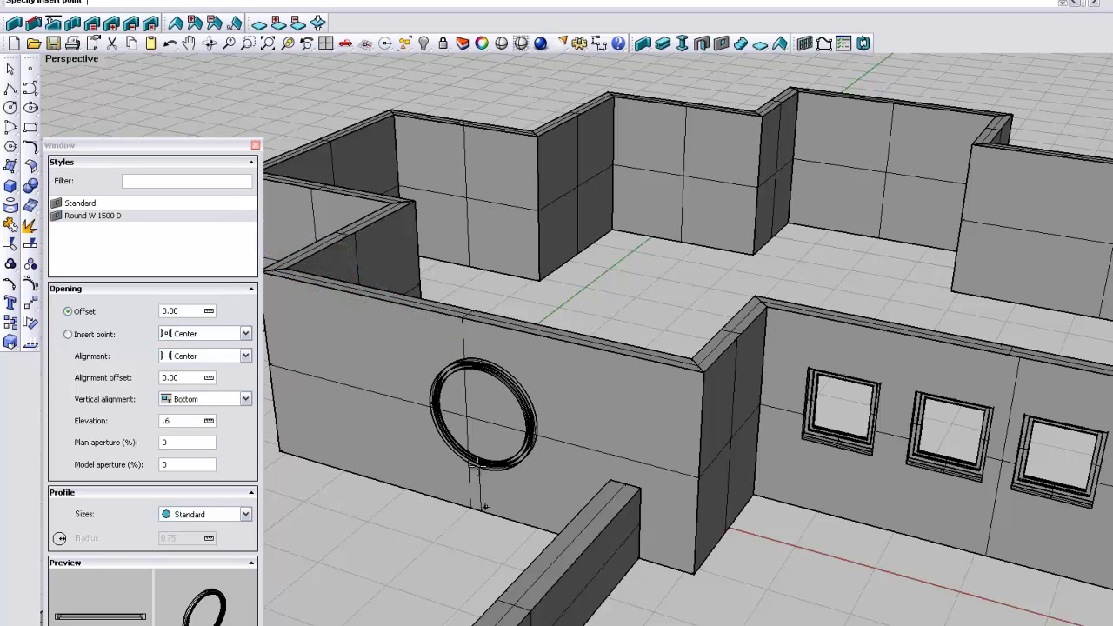
{"action": "left_click", "coordinate": [452, 463]}
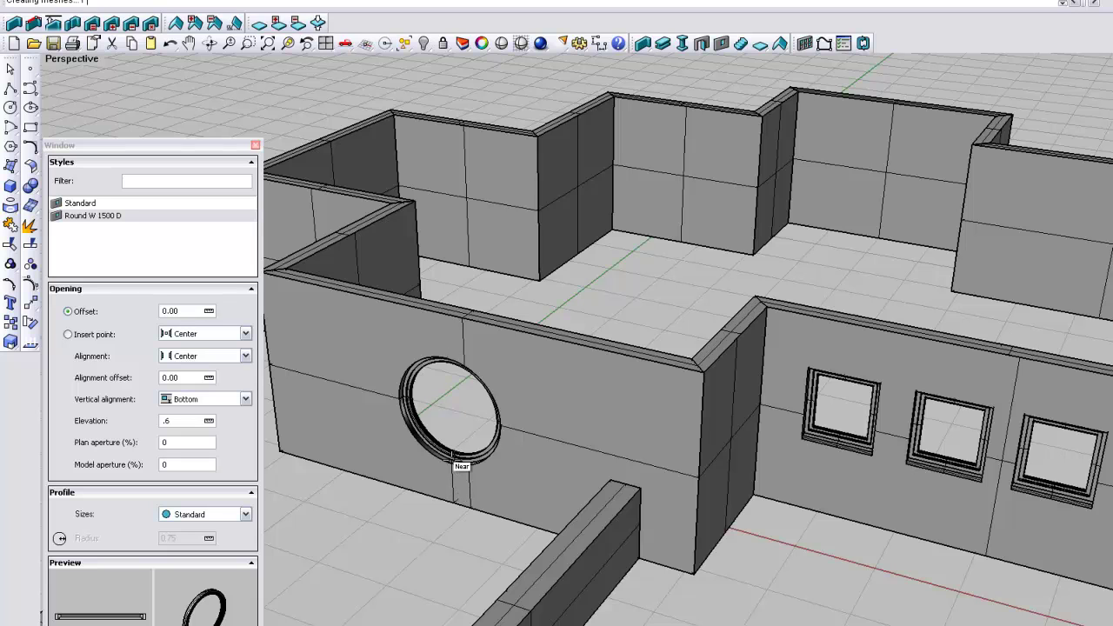
{"action": "scroll", "coordinate": [460, 452], "scroll_direction": "up", "scroll_amount": 3}
{"action": "scroll", "coordinate": [492, 426], "scroll_direction": "up", "scroll_amount": 5}
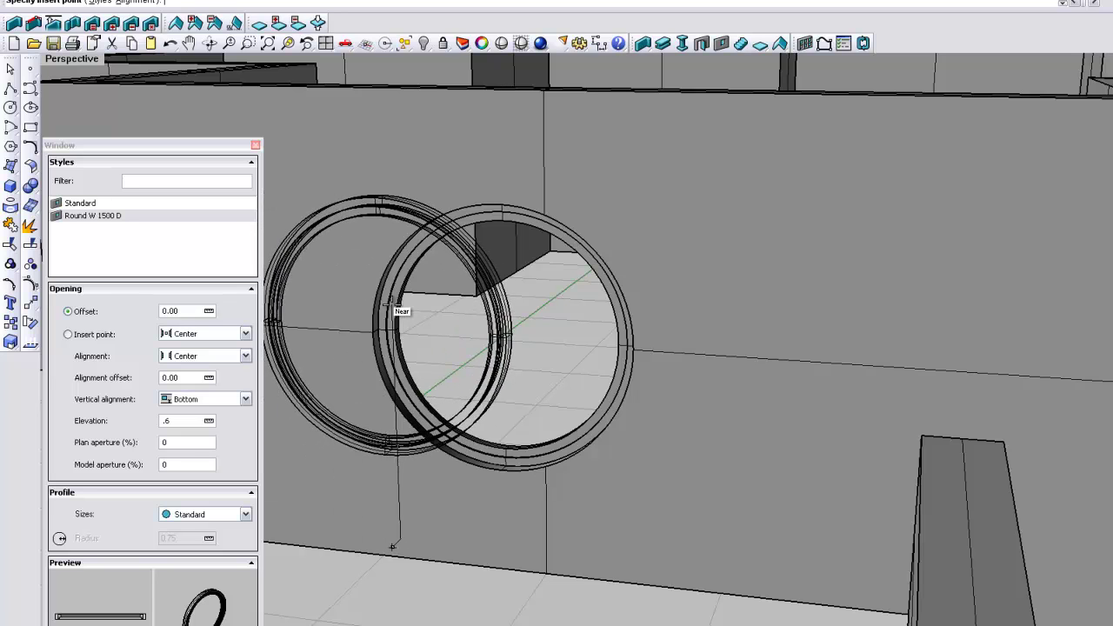
{"action": "key", "text": "Escape"}
- Review the Frame and Stop of the Round W 1500 D style and create a basic material named "Glass" for its leaf's Glass component
{"action": "right_click_drag", "start_coordinate": [547, 330], "coordinate": [500, 338]}
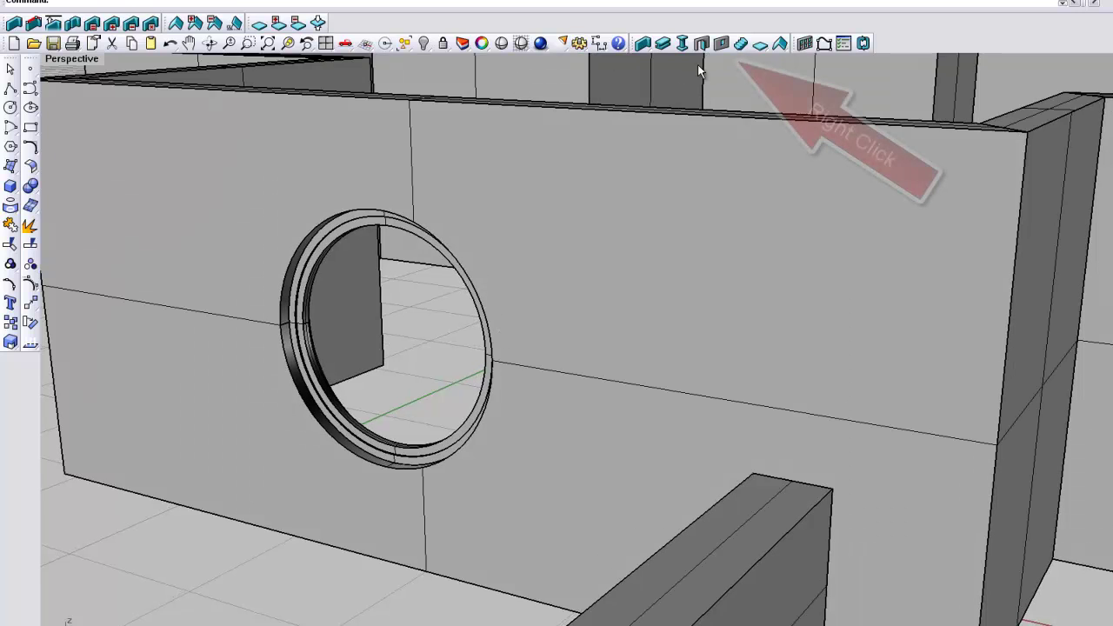
{"action": "right_click", "coordinate": [721, 45]}
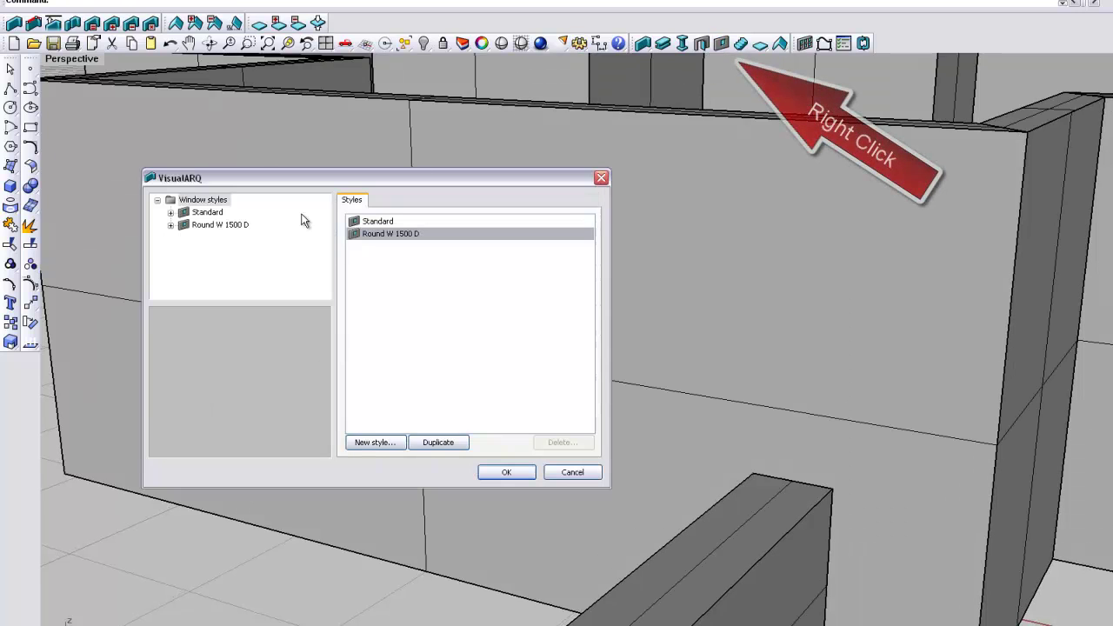
{"action": "left_click", "coordinate": [170, 225]}
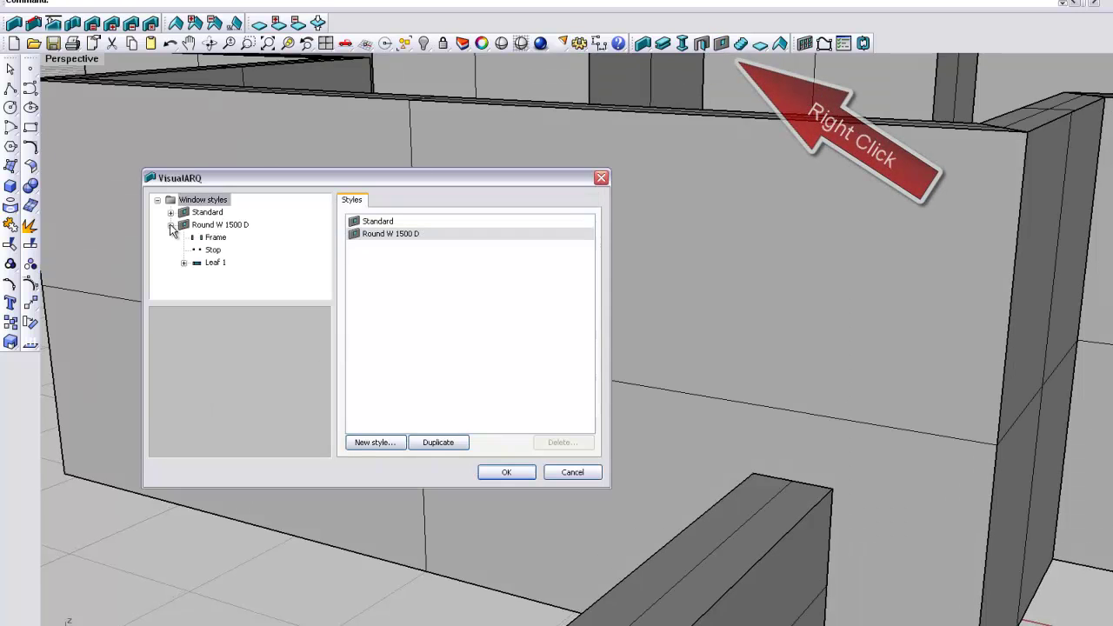
{"action": "left_click", "coordinate": [211, 249]}
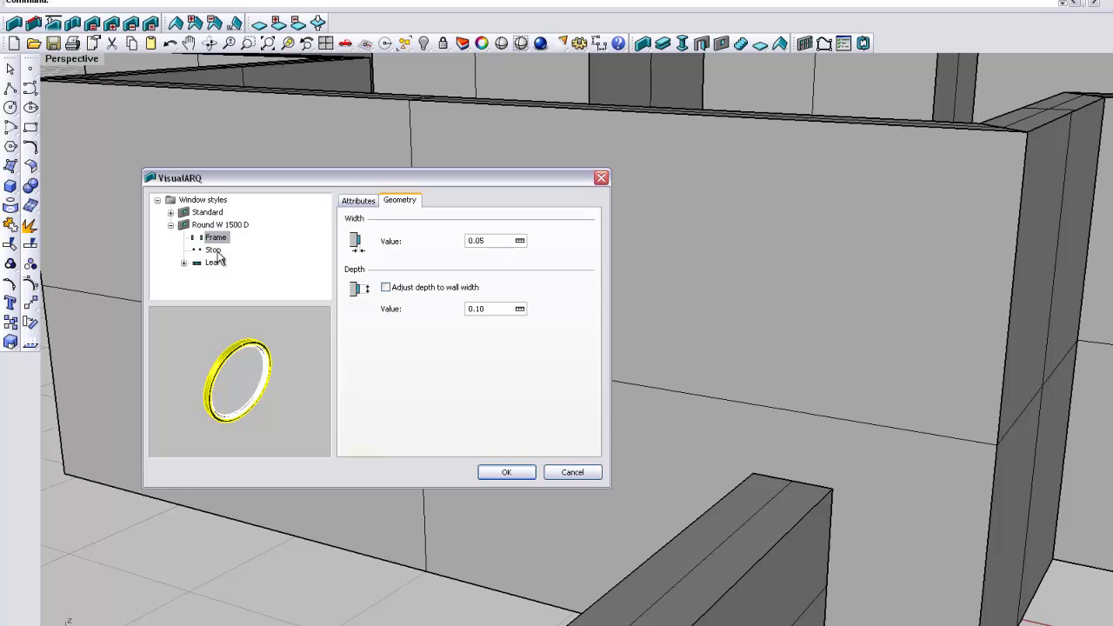
{"action": "left_click", "coordinate": [215, 251]}
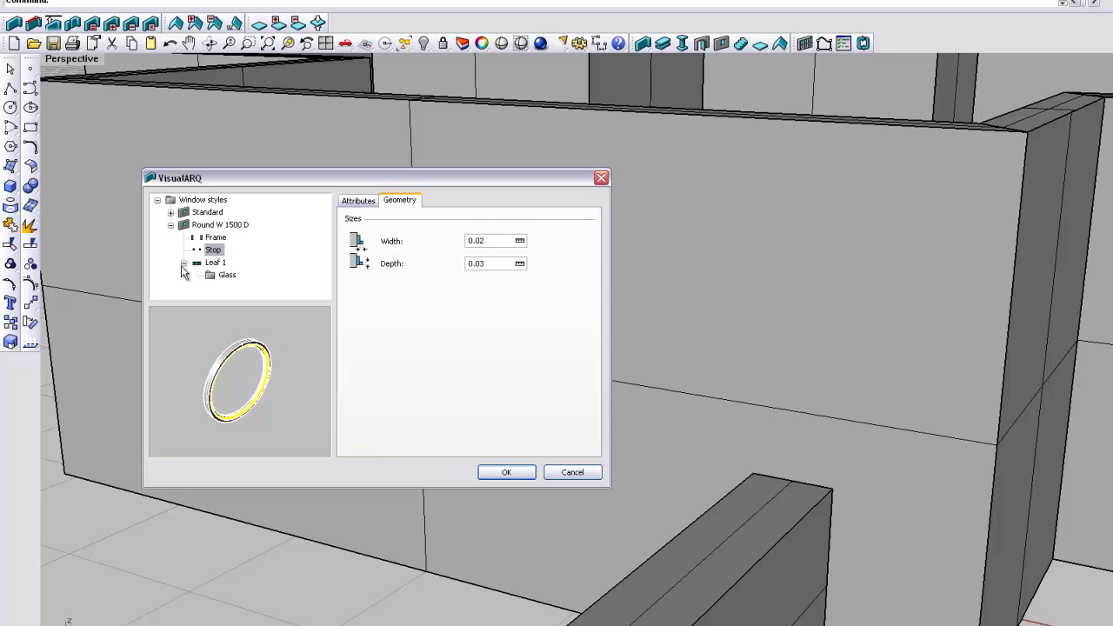
{"action": "left_click", "coordinate": [224, 274]}
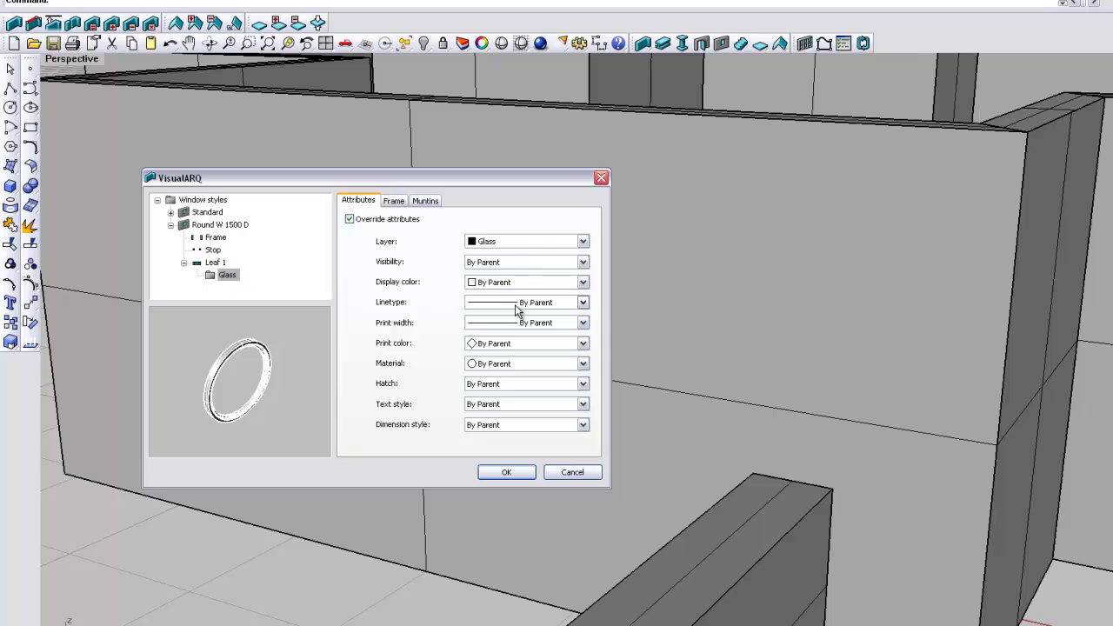
{"action": "left_click", "coordinate": [583, 363]}
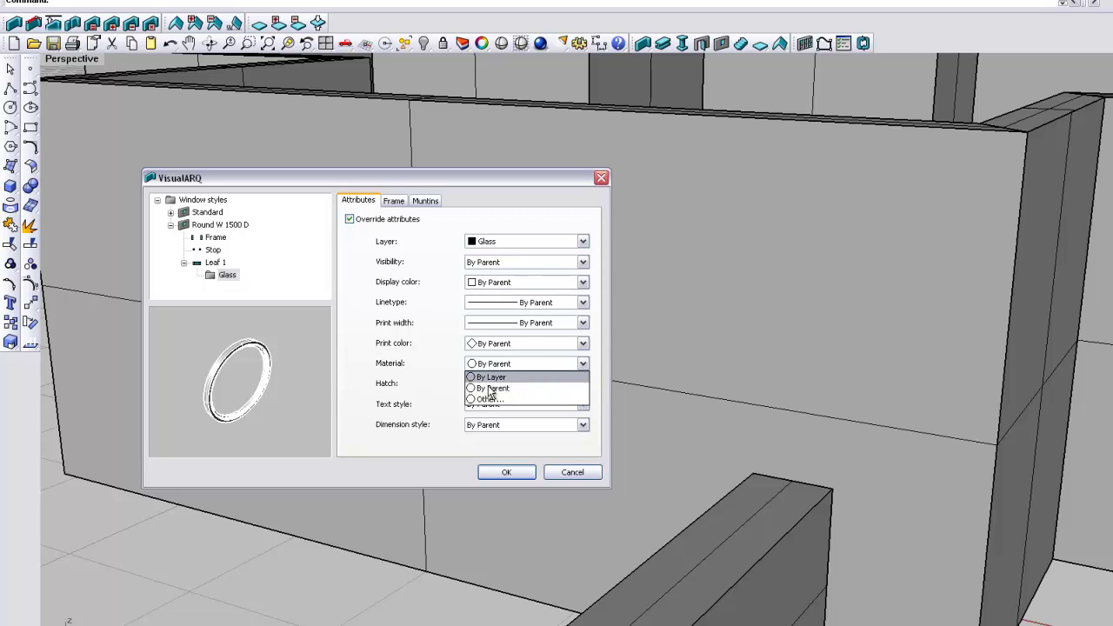
{"action": "left_click", "coordinate": [487, 399]}
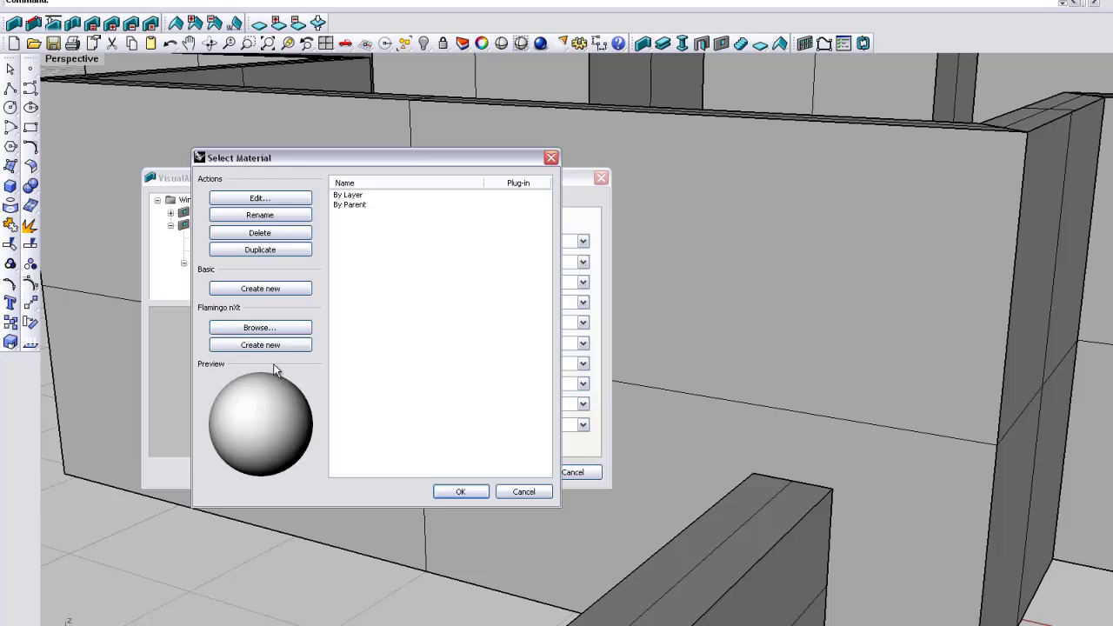
{"action": "left_click", "coordinate": [258, 290]}
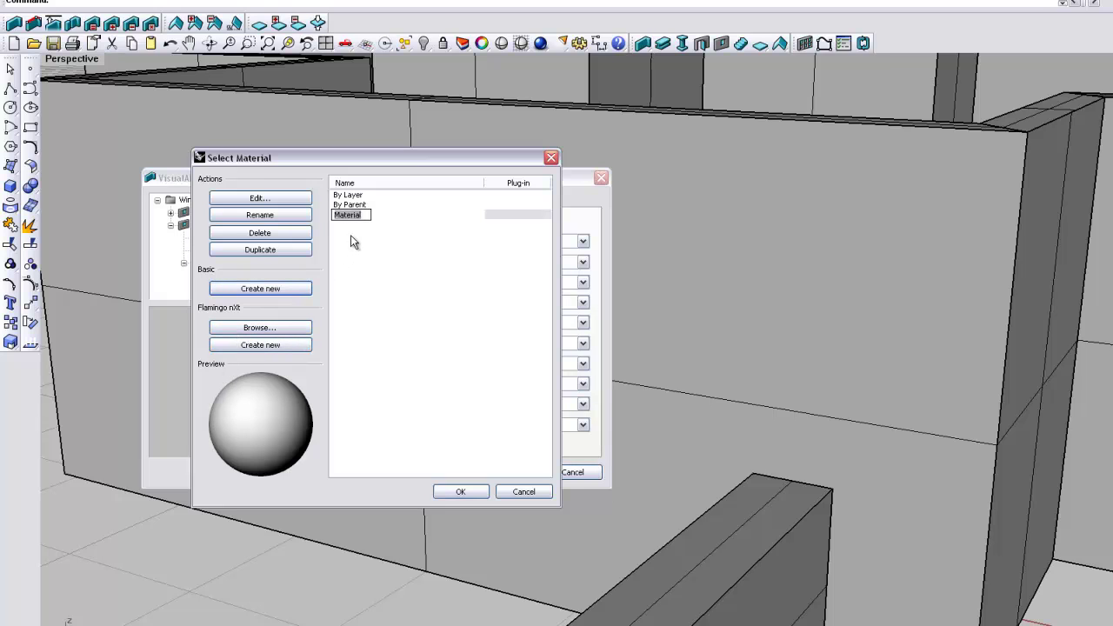
{"action": "type", "text": "Glass"}
- Edit the Glass material and give it a custom orange-red diffuse color of 221, 82, 42
{"action": "left_click", "coordinate": [266, 200]}
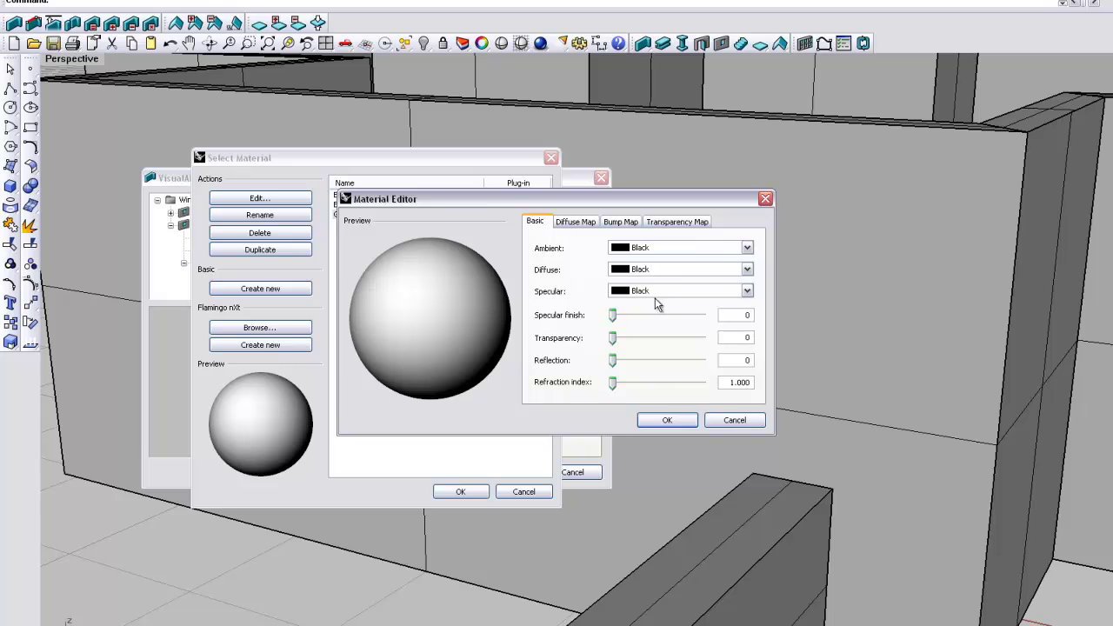
{"action": "left_click", "coordinate": [747, 269]}
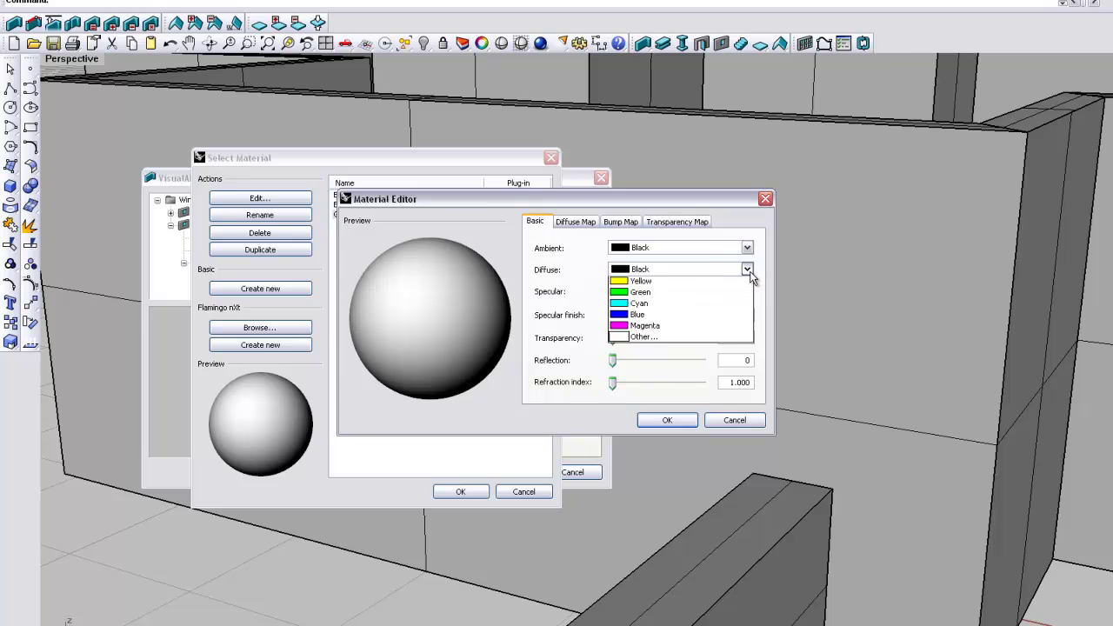
{"action": "left_click", "coordinate": [620, 371]}
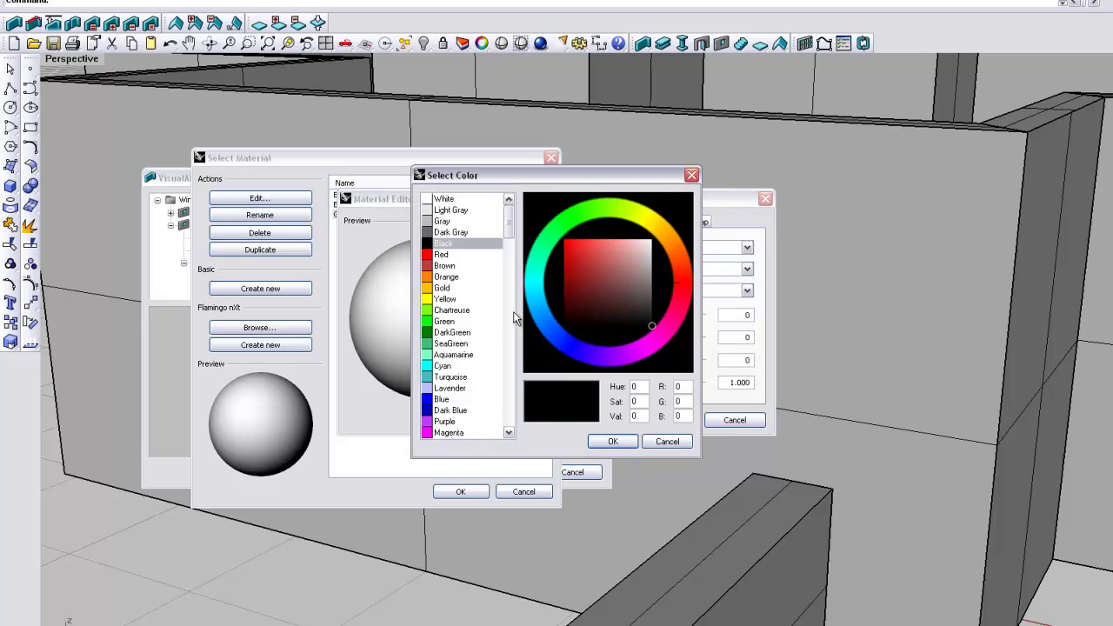
{"action": "left_click", "coordinate": [664, 237]}
{"action": "left_click_drag", "start_coordinate": [608, 254], "coordinate": [595, 258]}
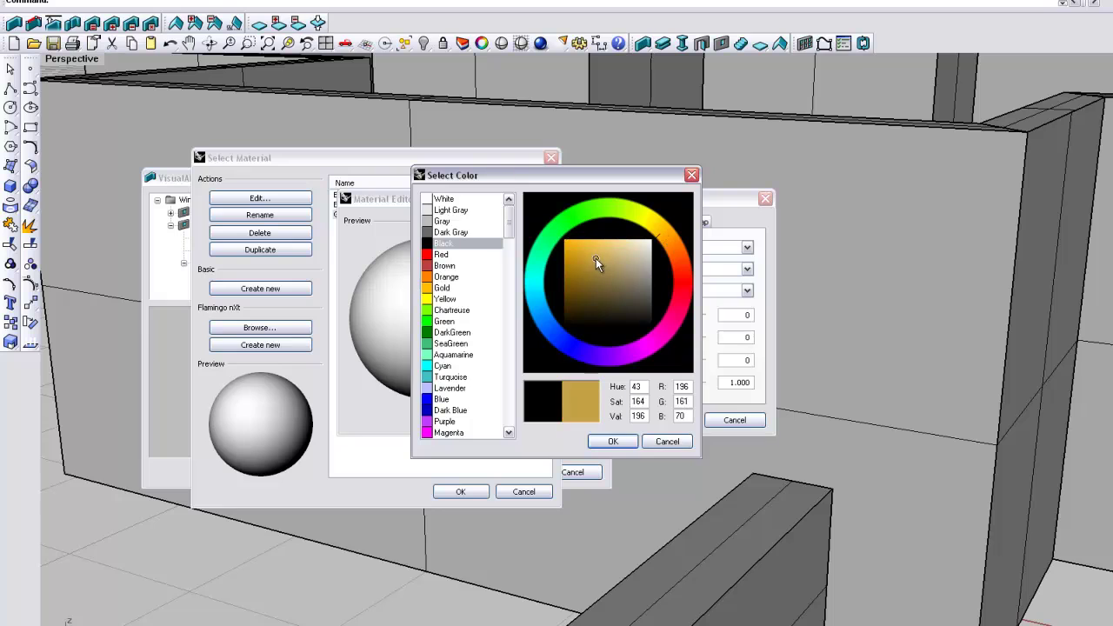
{"action": "left_click", "coordinate": [679, 276]}
{"action": "left_click_drag", "start_coordinate": [592, 248], "coordinate": [580, 250]}
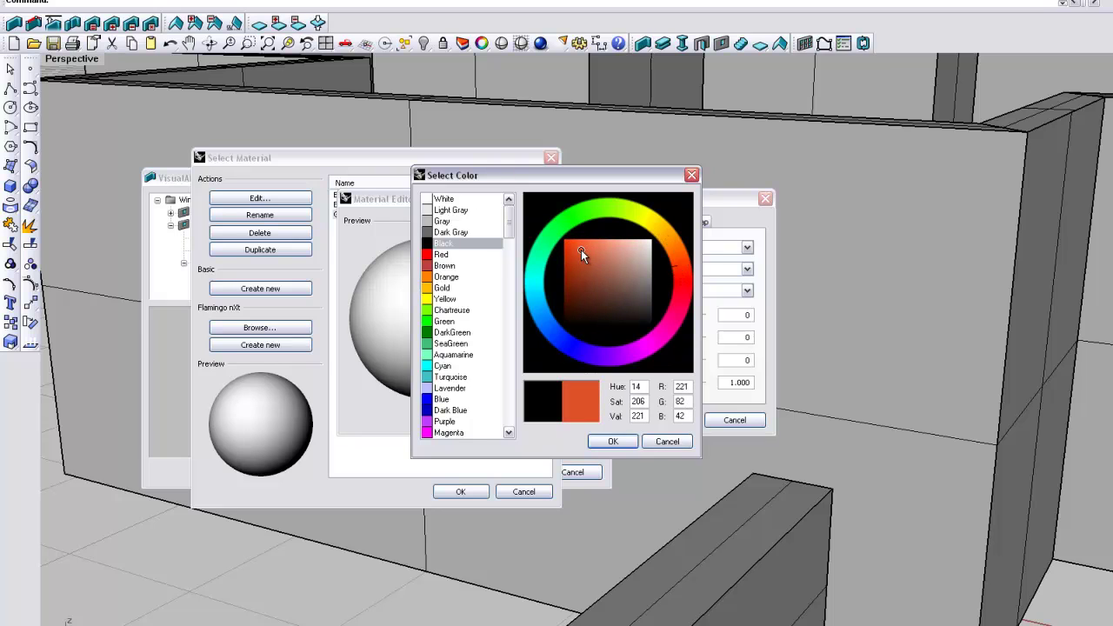
{"action": "left_click", "coordinate": [609, 443]}
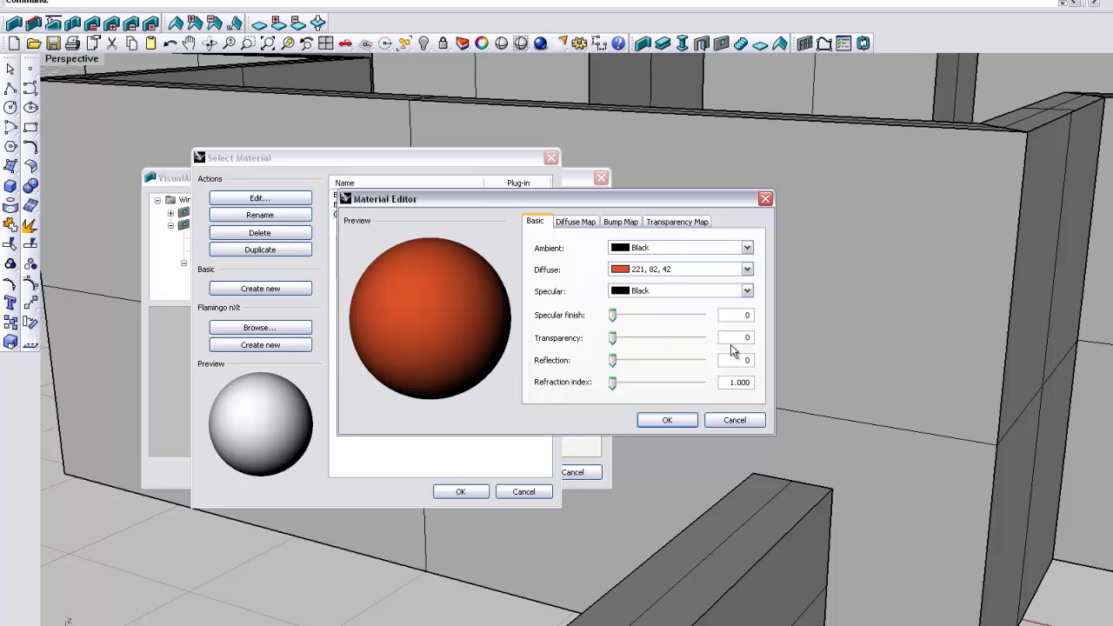
- Set the Glass material's transparency to 95, assign it to the round window's Glass component and accept the style changes
{"action": "left_click_drag", "start_coordinate": [615, 341], "coordinate": [703, 339]}
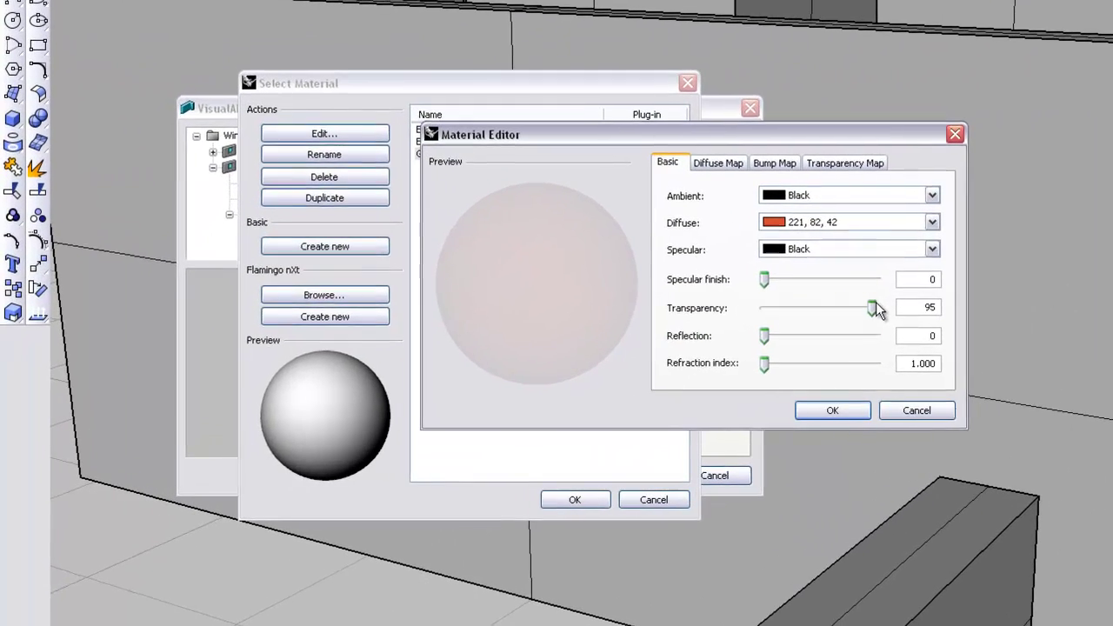
{"action": "left_click", "coordinate": [729, 416]}
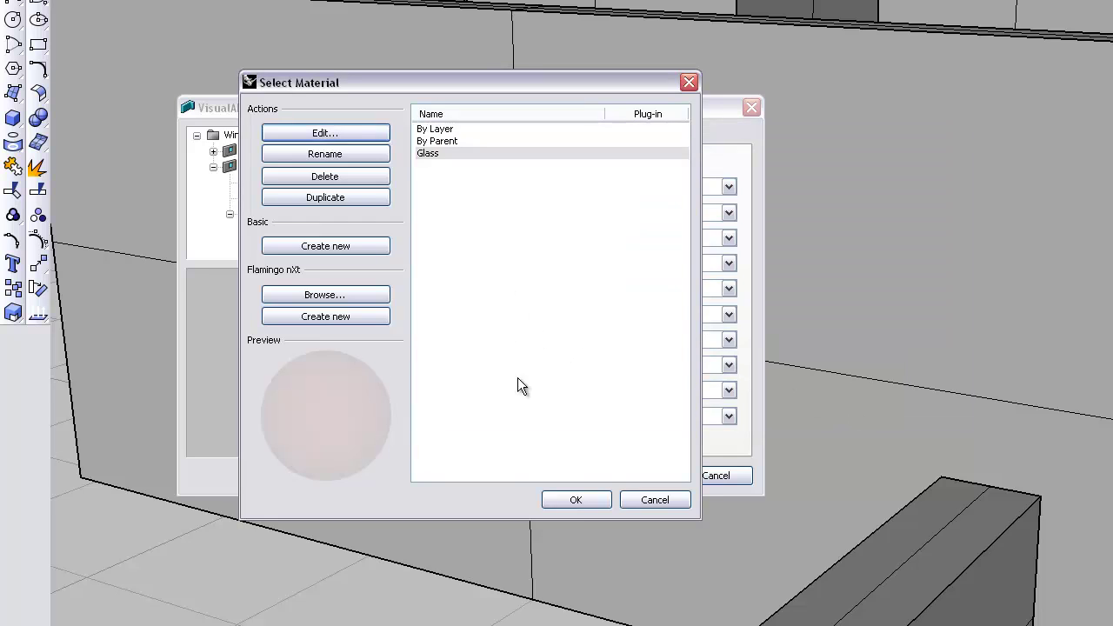
{"action": "left_click", "coordinate": [561, 505]}
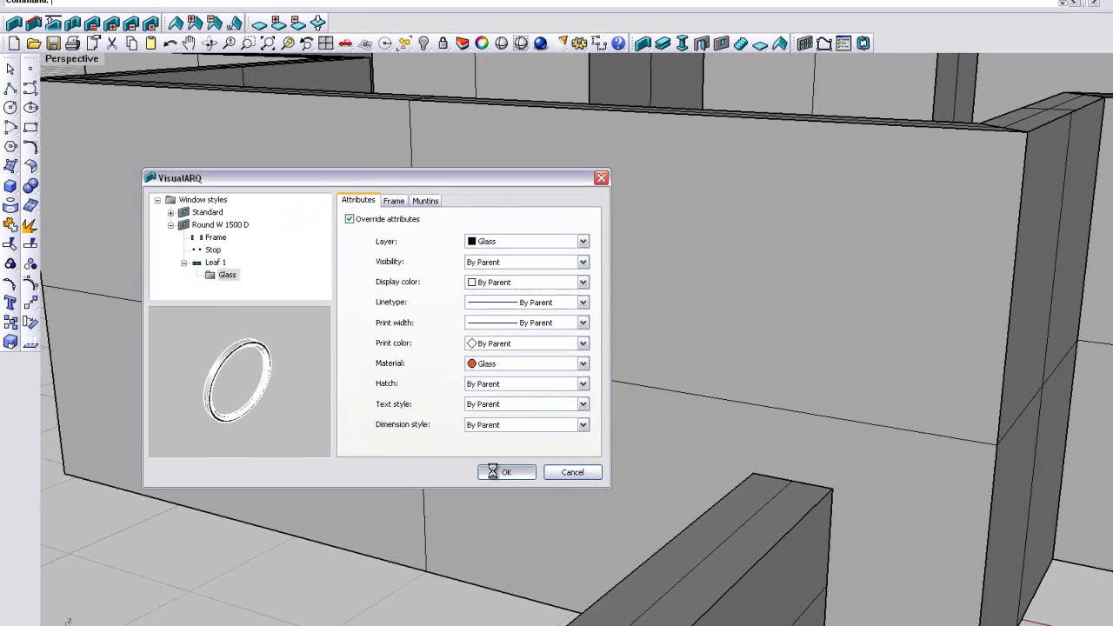
{"action": "left_click", "coordinate": [522, 472]}
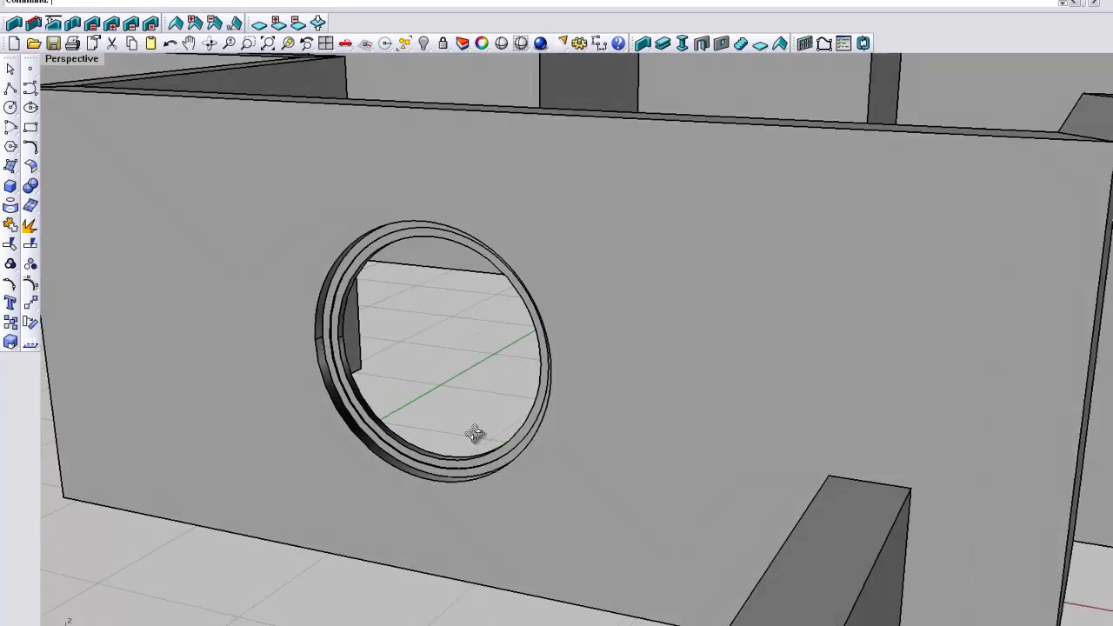
- Insert one more Round W 1500 D window at elevation 0.60 near the middle of the blank front wall of the side wing
{"action": "scroll", "coordinate": [498, 428], "scroll_direction": "down", "scroll_amount": 6}
{"action": "right_click_drag", "start_coordinate": [474, 434], "coordinate": [589, 436]}
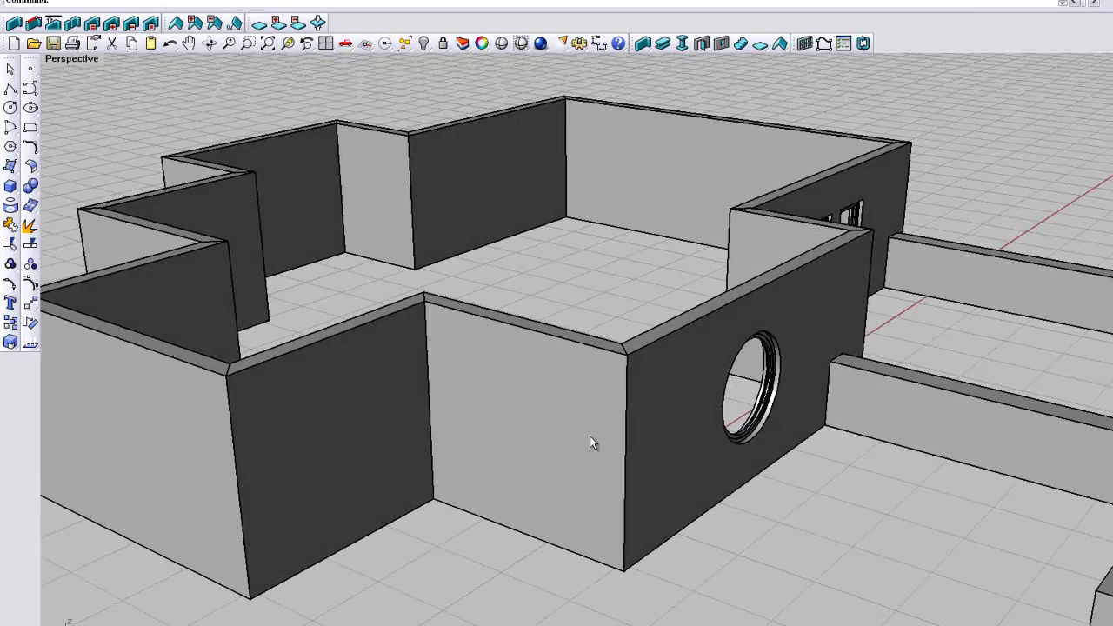
{"action": "left_click", "coordinate": [721, 44]}
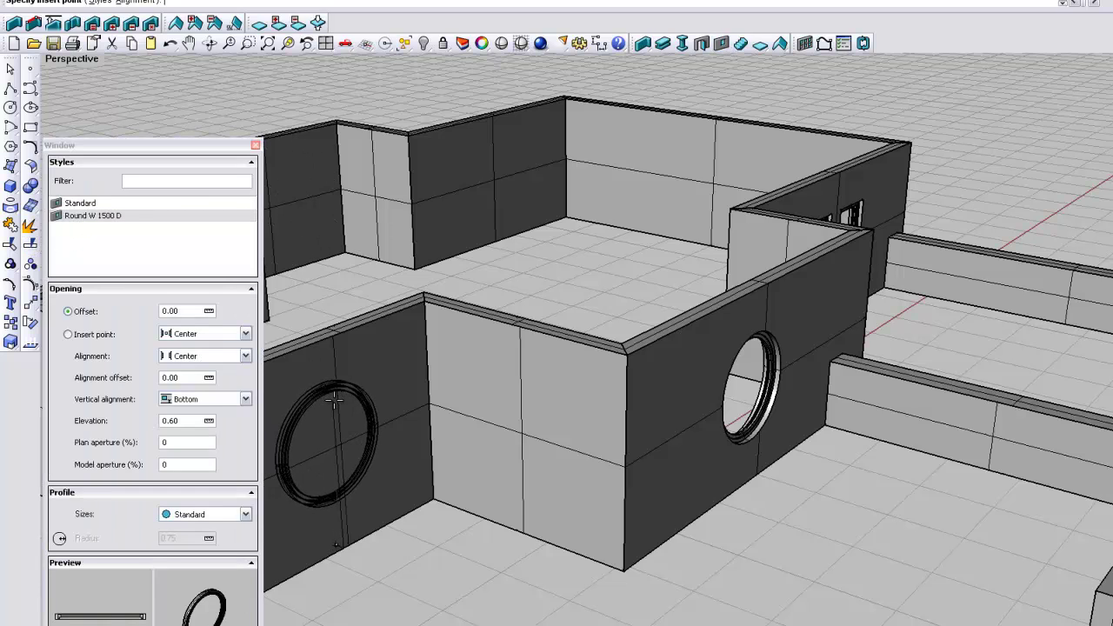
{"action": "left_click", "coordinate": [339, 396]}
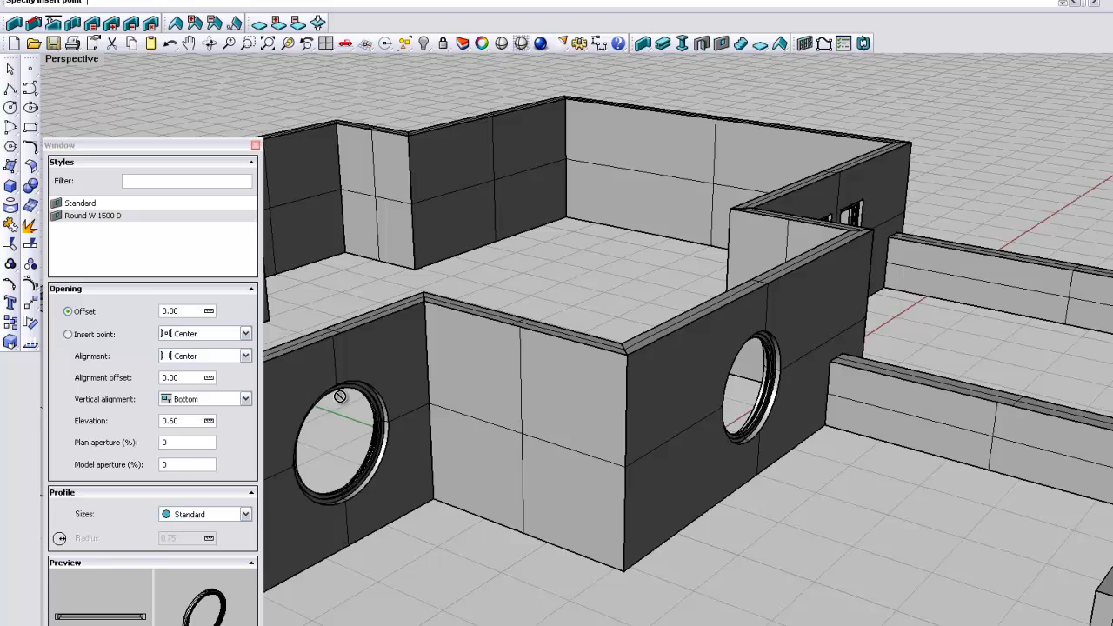
{"action": "right_click", "coordinate": [339, 397]}
- Render the perspective view with the whole building and its front windows in frame
{"action": "right_click_drag", "start_coordinate": [445, 335], "coordinate": [445, 313]}
{"action": "scroll", "coordinate": [445, 337], "scroll_direction": "down", "scroll_amount": 5}
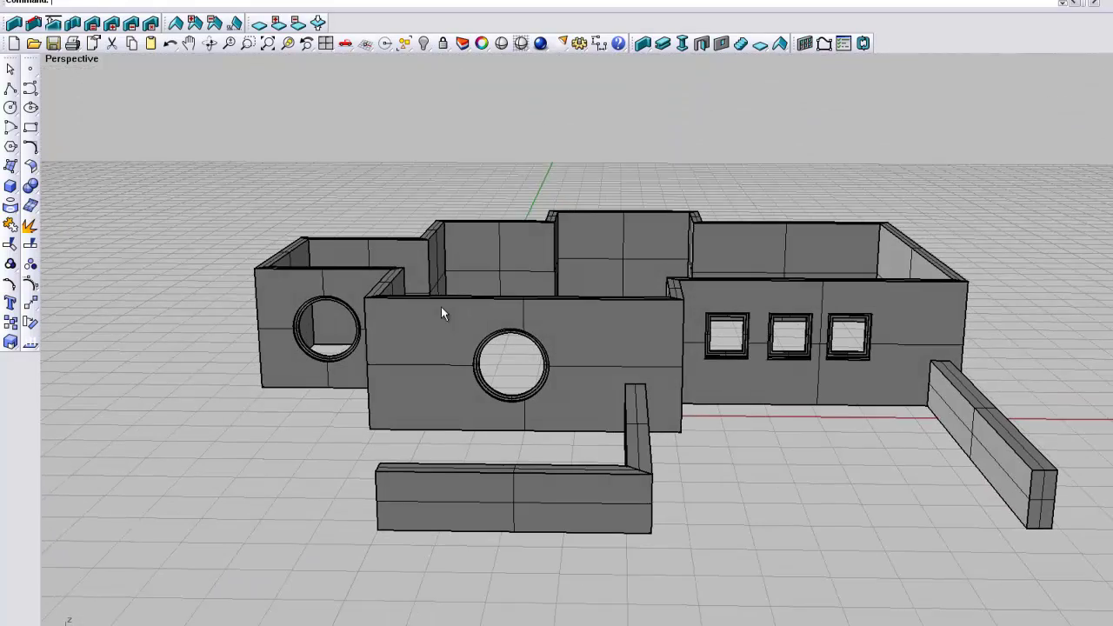
{"action": "right_click_drag", "start_coordinate": [516, 319], "coordinate": [479, 323]}
{"action": "scroll", "coordinate": [500, 308], "scroll_direction": "up", "scroll_amount": 2}
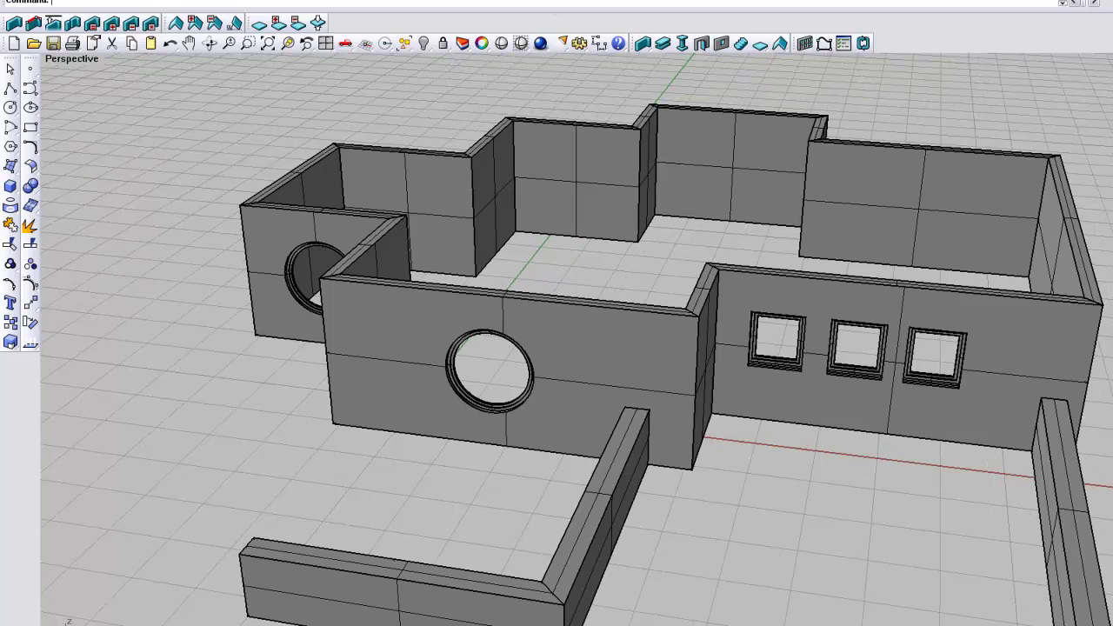
{"action": "left_click", "coordinate": [336, 0]}
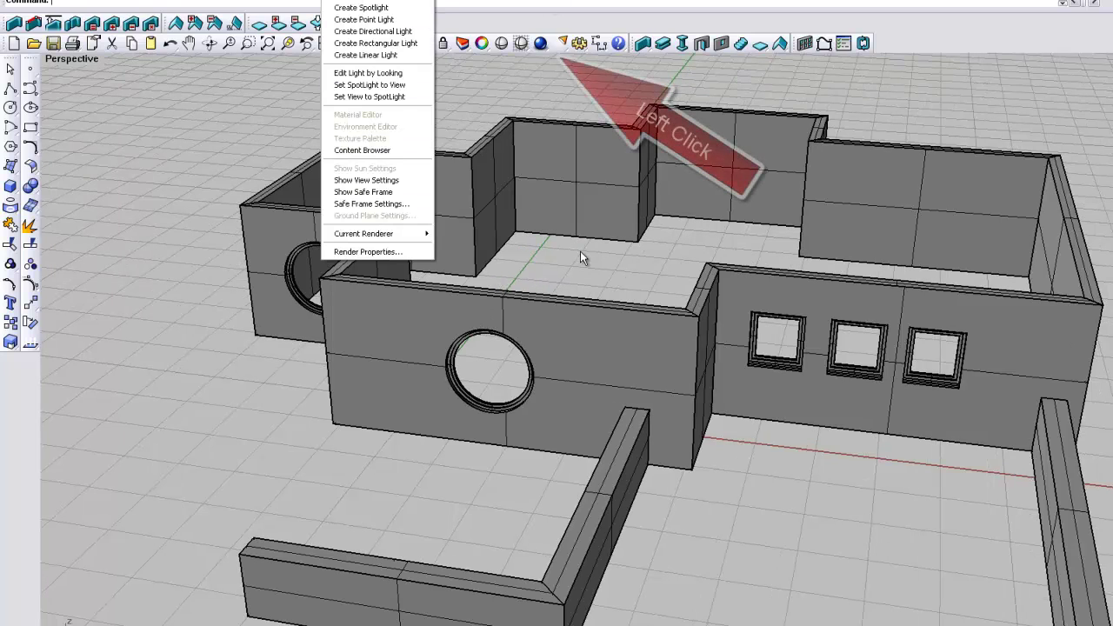
{"action": "left_click", "coordinate": [540, 42]}
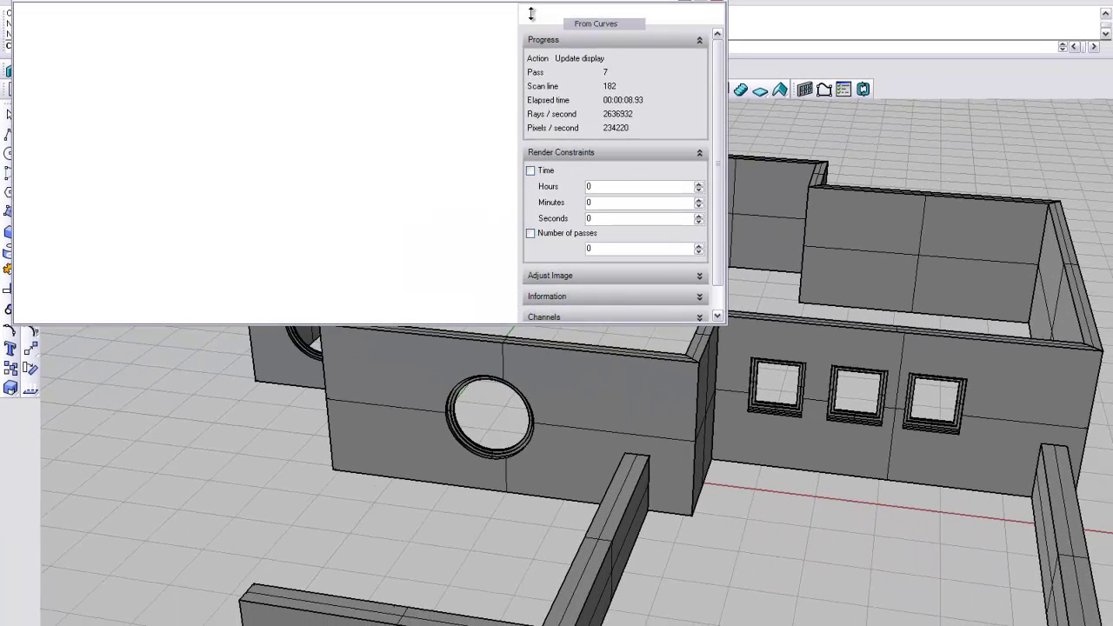
- Move and enlarge the Flamingo nXt render window to examine the full image of the building, and stop the raytracing
{"action": "left_click_drag", "start_coordinate": [531, 14], "coordinate": [515, 3]}
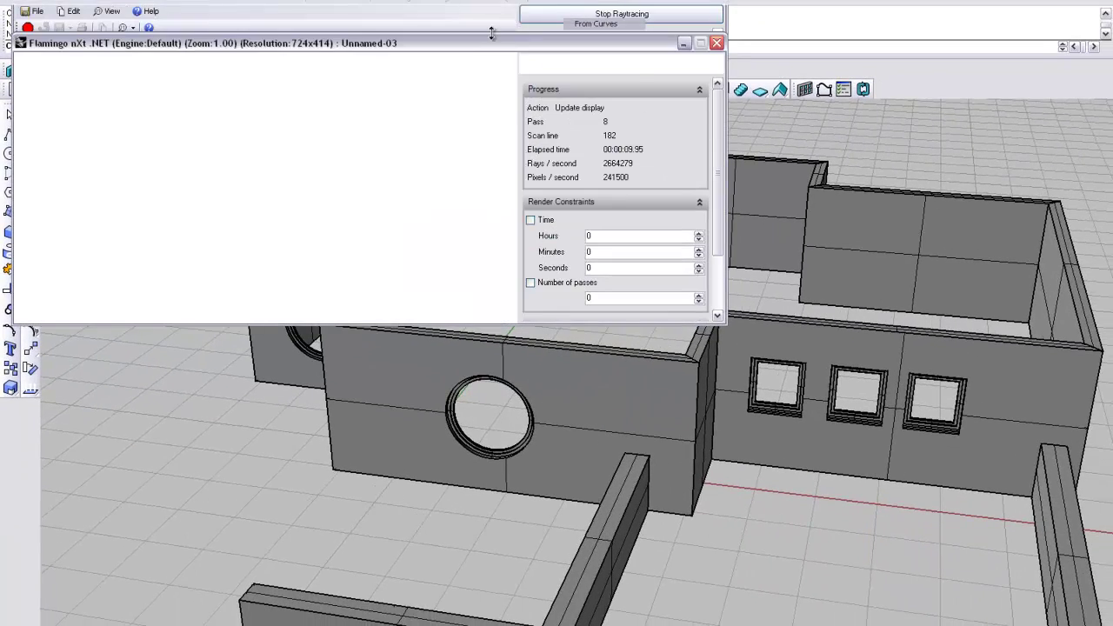
{"action": "left_click_drag", "start_coordinate": [481, 39], "coordinate": [571, 132]}
{"action": "left_click_drag", "start_coordinate": [777, 414], "coordinate": [779, 591]}
{"action": "left_click_drag", "start_coordinate": [779, 548], "coordinate": [779, 565]}
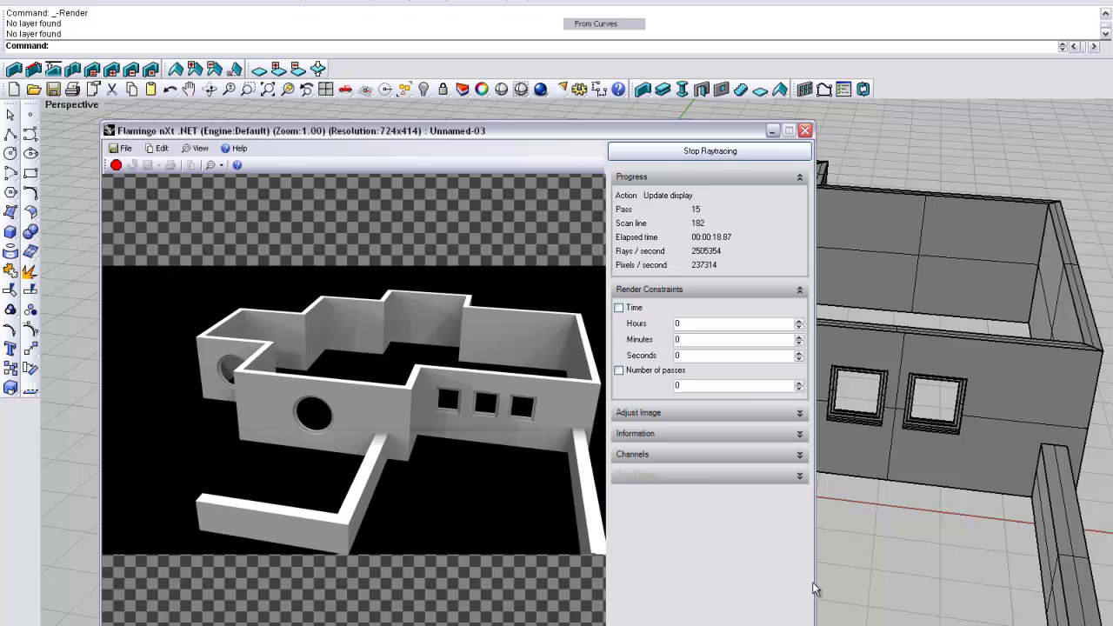
{"action": "left_click_drag", "start_coordinate": [815, 589], "coordinate": [878, 539]}
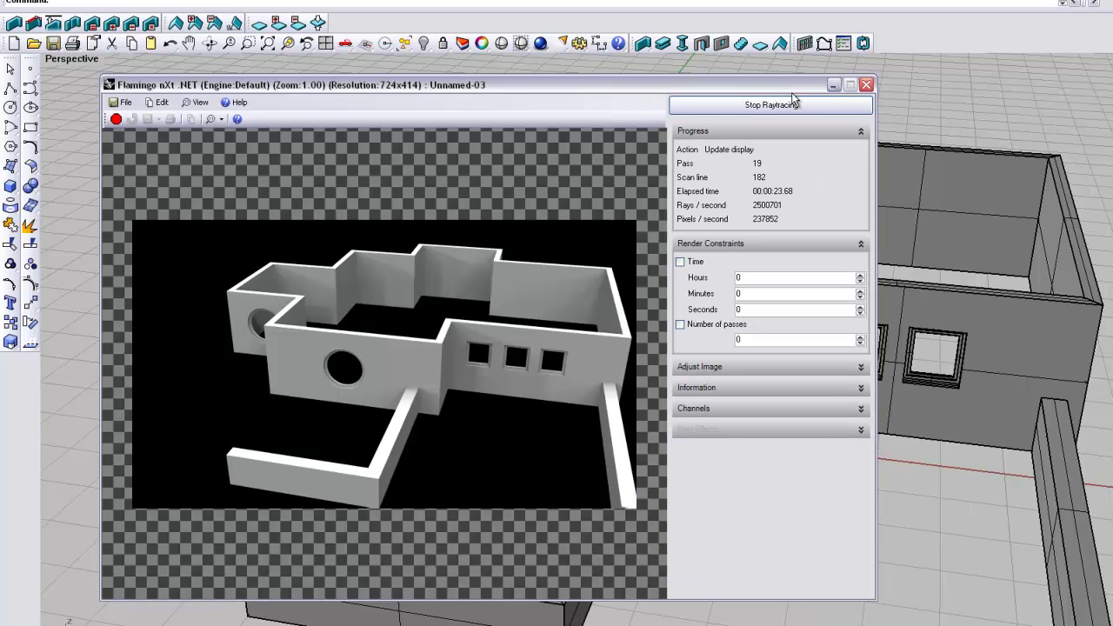
{"action": "left_click", "coordinate": [804, 106]}
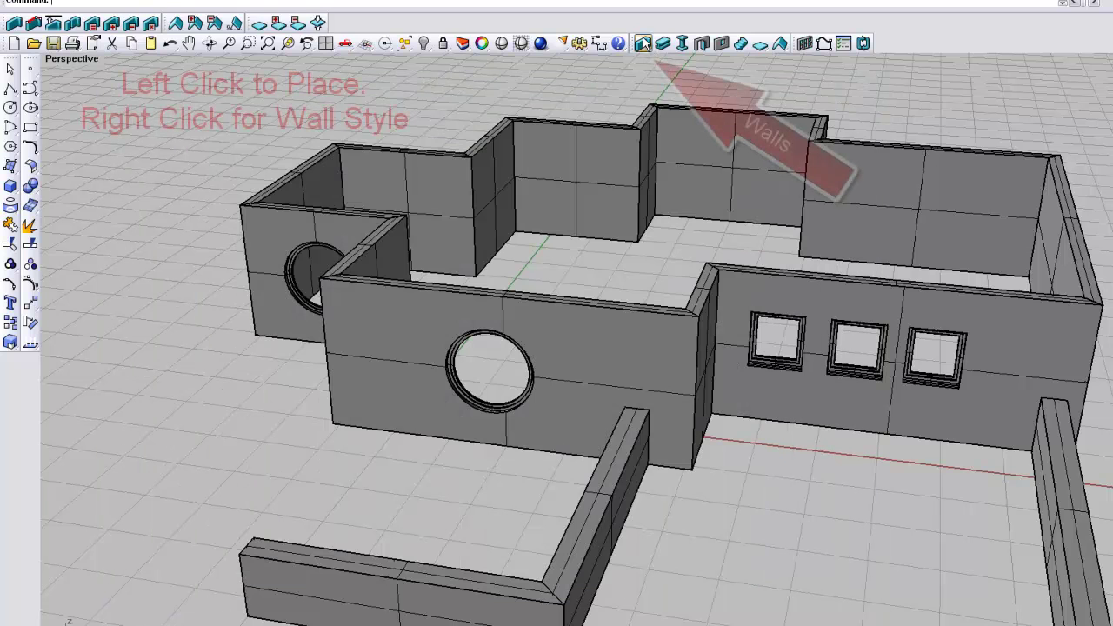
- Check the list of wall styles and close it
{"action": "right_click", "coordinate": [643, 44]}
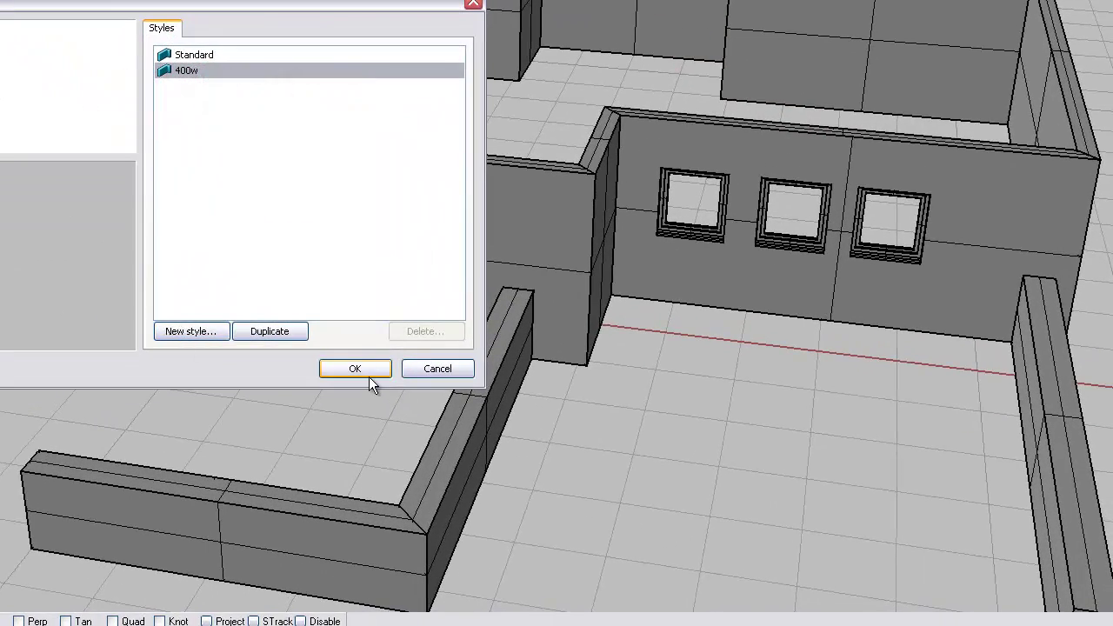
{"action": "left_click", "coordinate": [355, 369]}
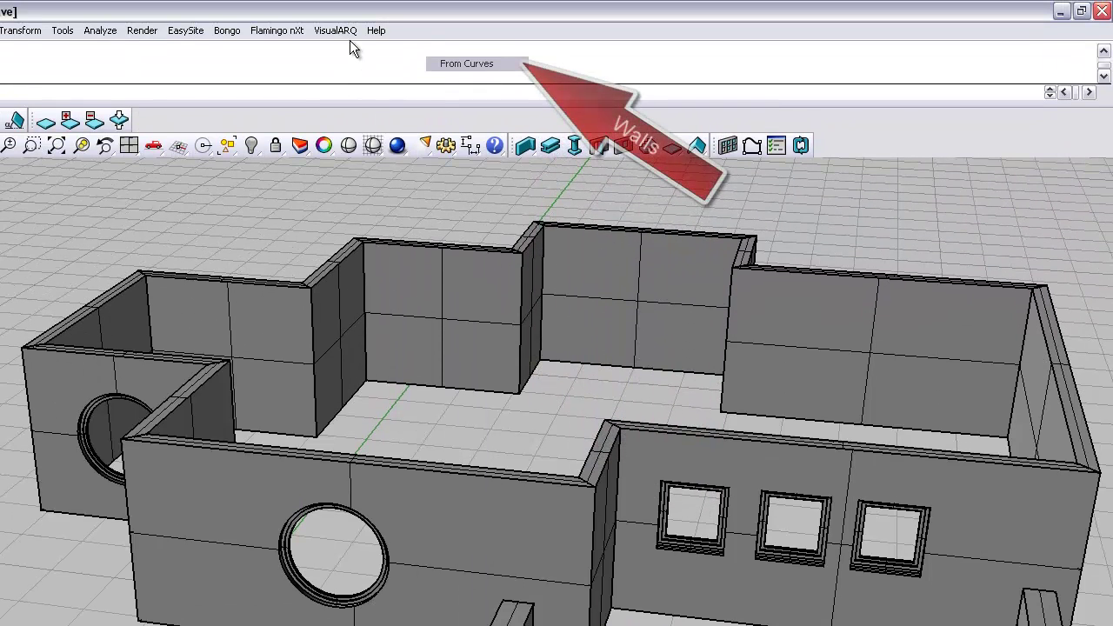
{"action": "left_click", "coordinate": [348, 33]}
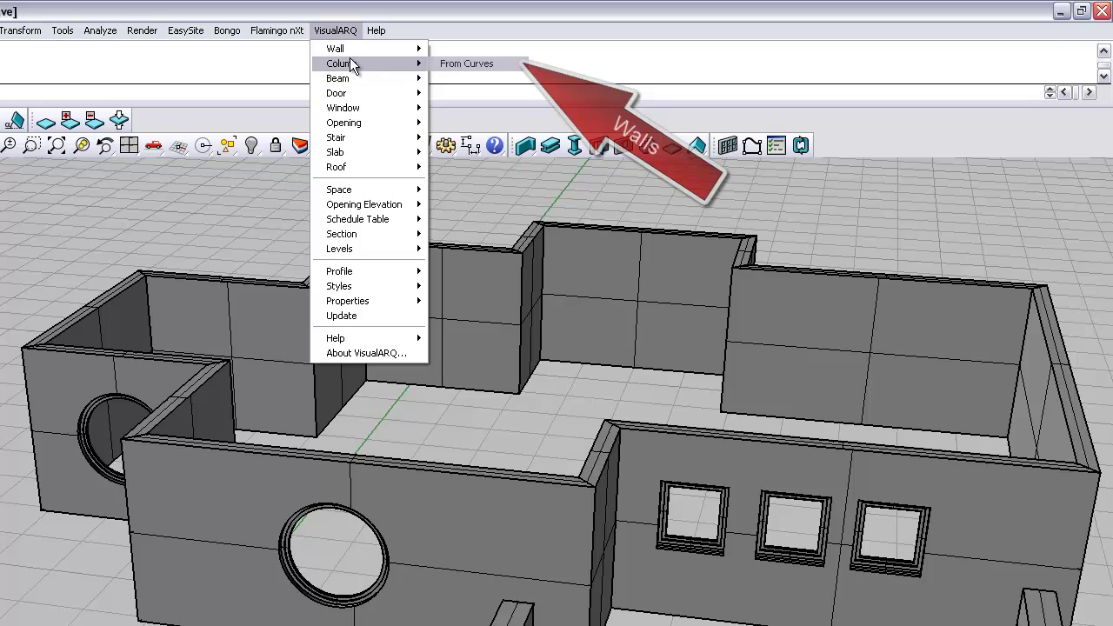
{"action": "mouse_move", "coordinate": [352, 50]}
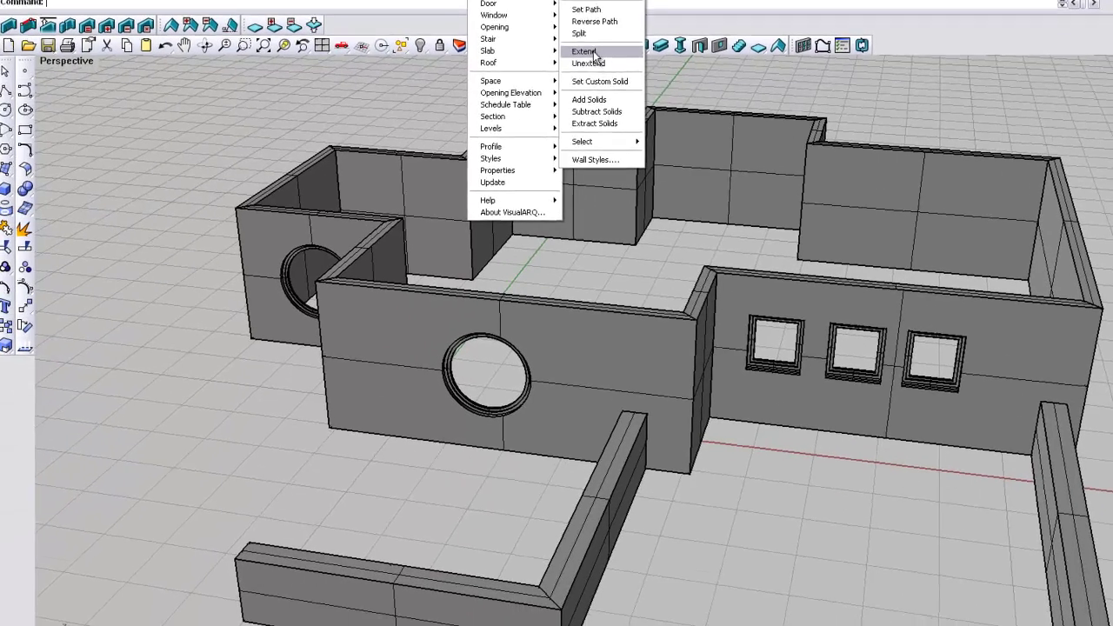
{"action": "left_click", "coordinate": [588, 49]}
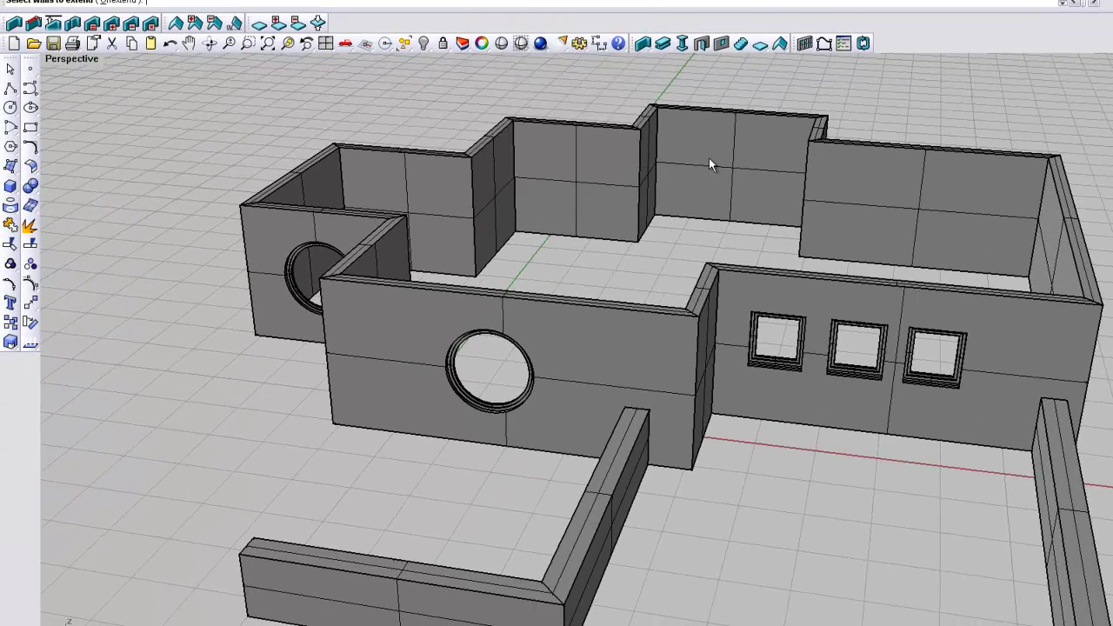
- Restore the four-viewport layout and draw a rectangular plane in the Top view that surrounds the whole building
{"action": "double_click", "coordinate": [74, 59]}
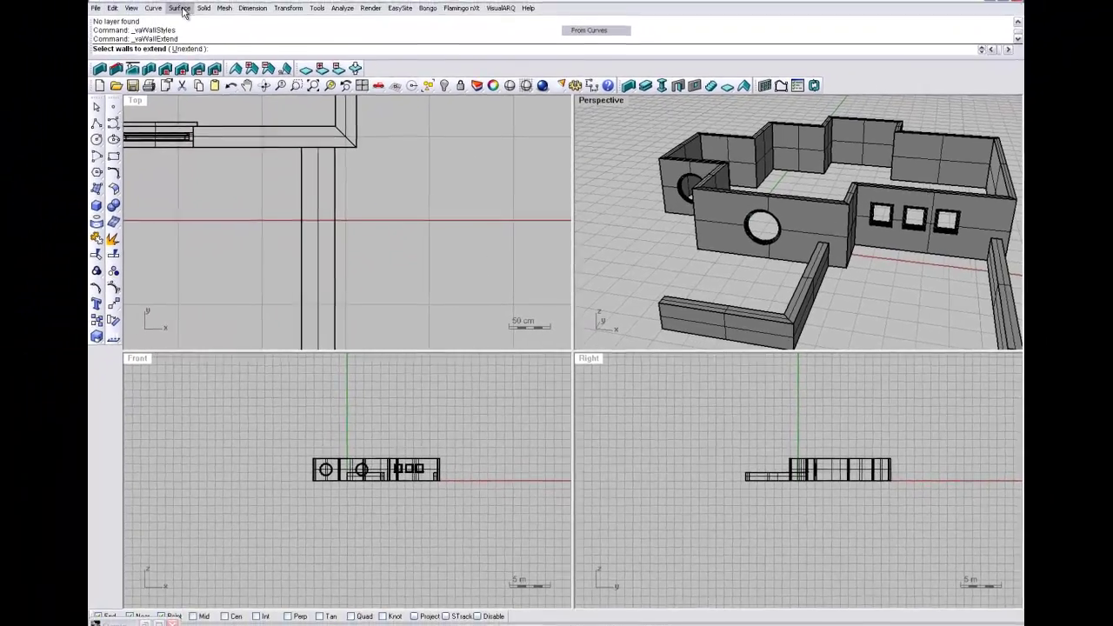
{"action": "left_click", "coordinate": [128, 0]}
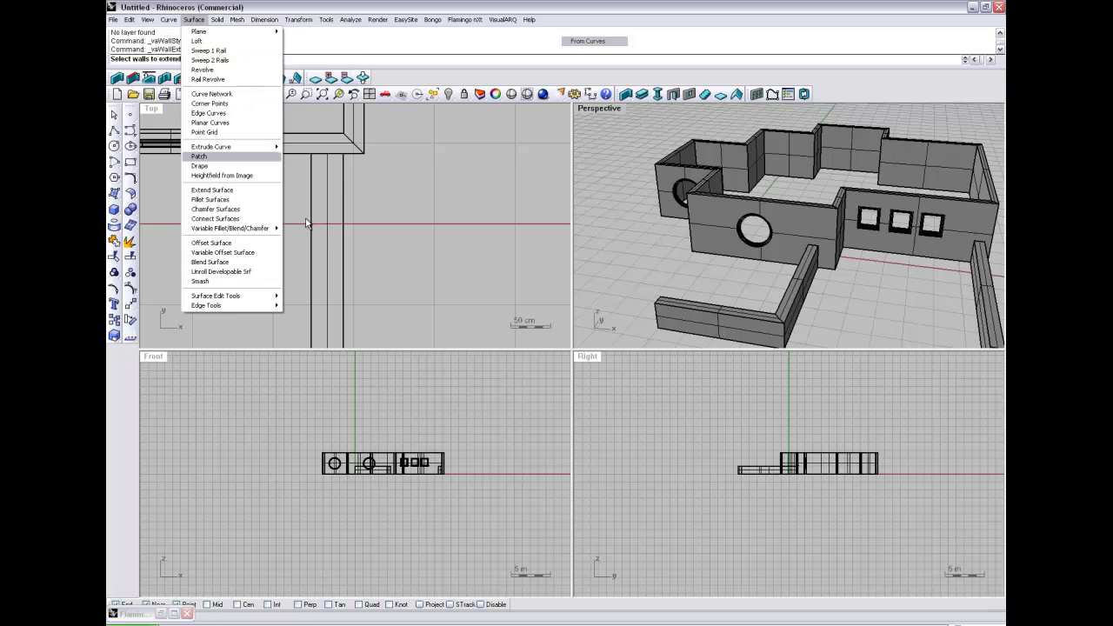
{"action": "mouse_move", "coordinate": [209, 33]}
{"action": "left_click", "coordinate": [313, 31]}
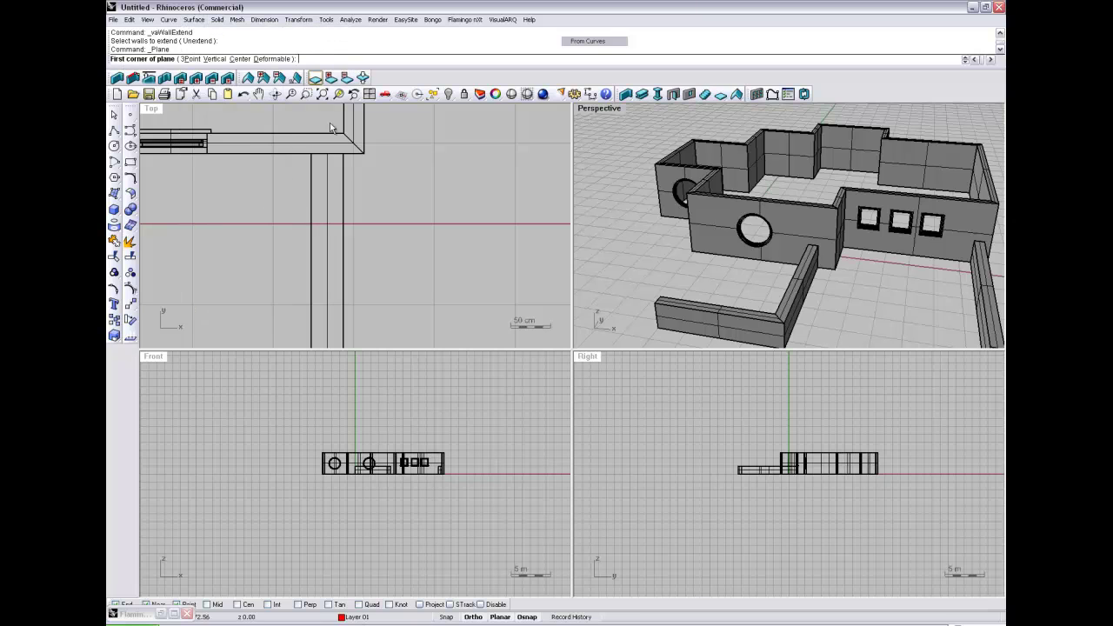
{"action": "scroll", "coordinate": [339, 232], "scroll_direction": "down", "scroll_amount": 5}
{"action": "left_click", "coordinate": [253, 166]}
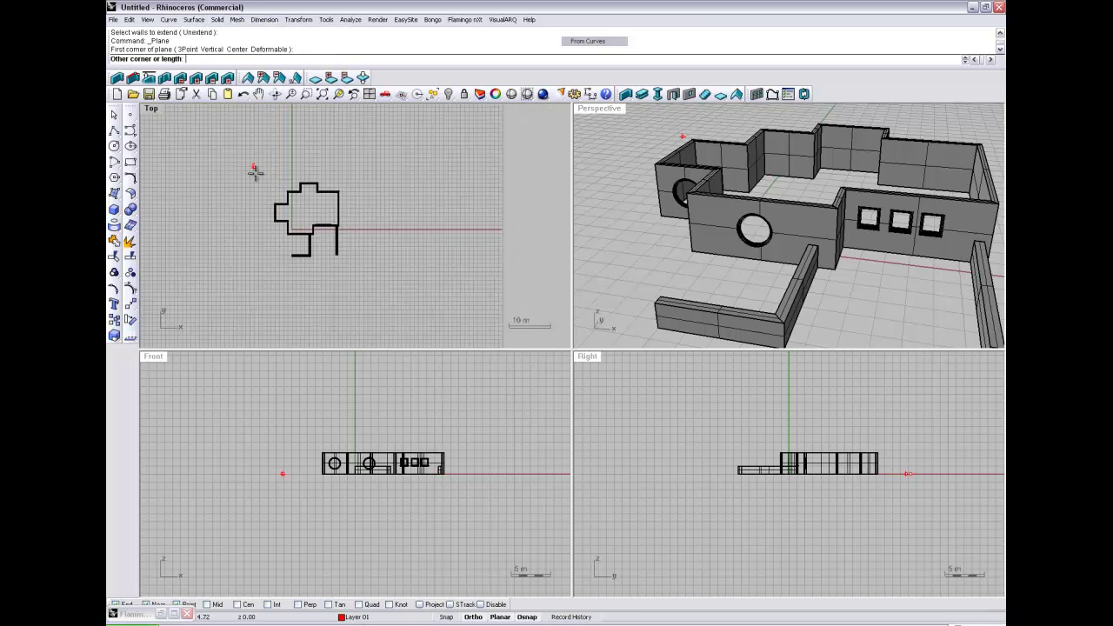
{"action": "left_click", "coordinate": [361, 277]}
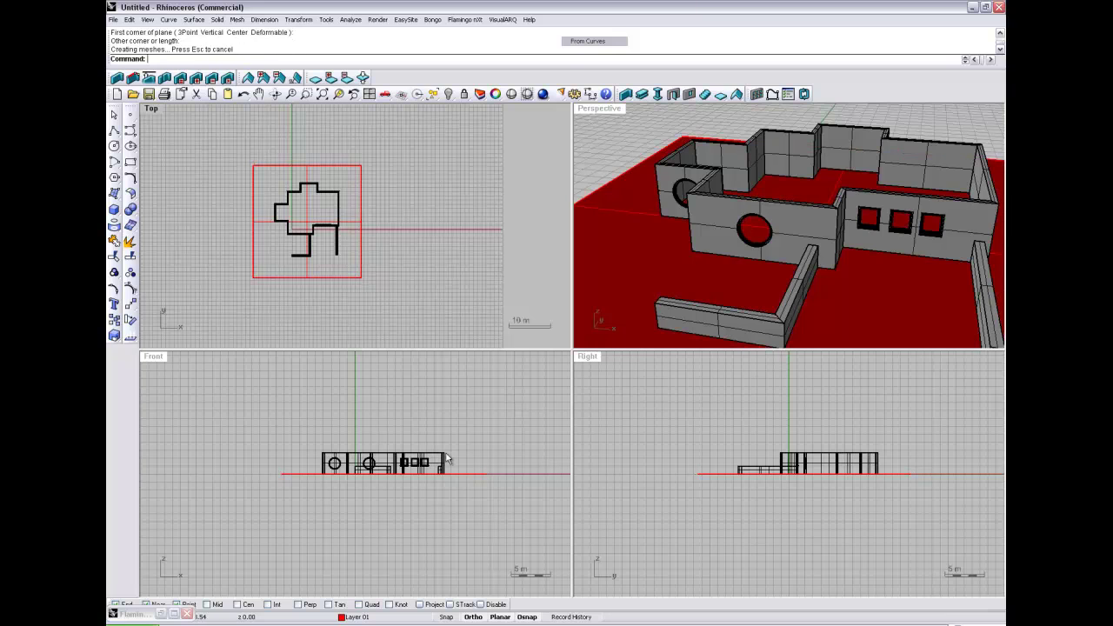
- Raise the plane vertically in the Front view so it lies a short distance above the wall tops, and deselect it
{"action": "scroll", "coordinate": [446, 465], "scroll_direction": "up", "scroll_amount": 5}
{"action": "left_click_drag", "start_coordinate": [462, 489], "coordinate": [470, 404]}
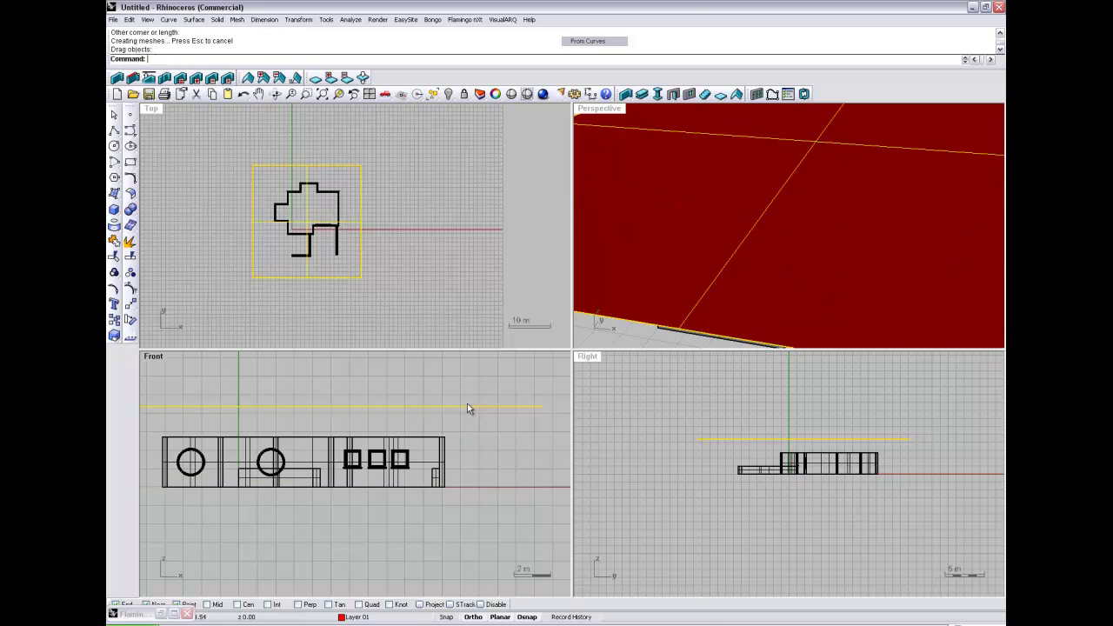
{"action": "left_click", "coordinate": [445, 384]}
{"action": "scroll", "coordinate": [670, 290], "scroll_direction": "down", "scroll_amount": 6}
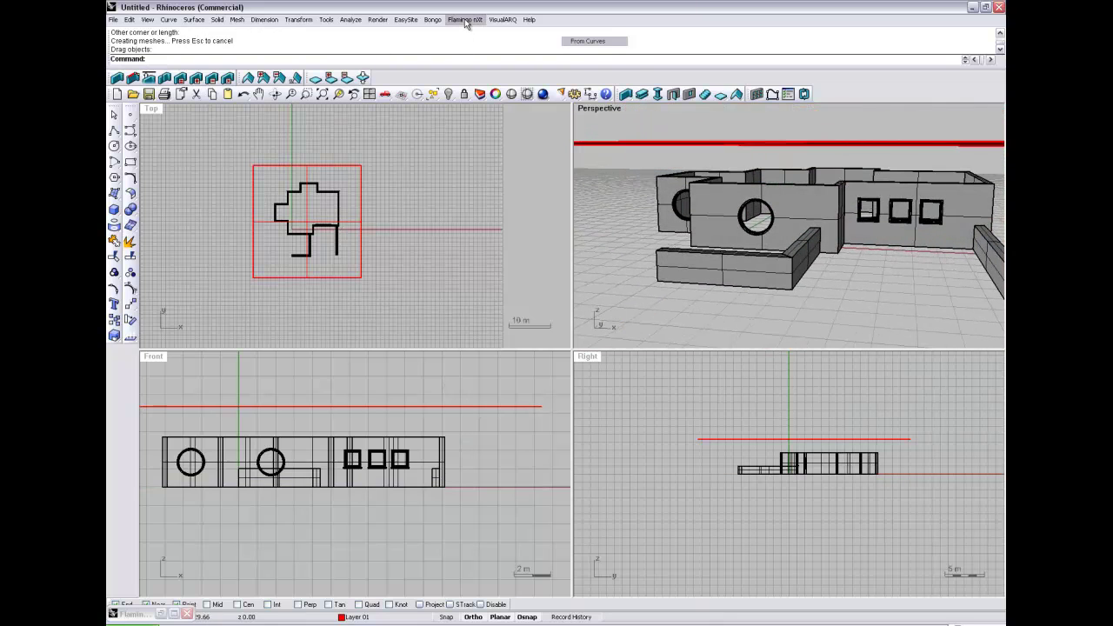
- Extend the connected building walls containing the windows up to the rectangular plane above them
{"action": "left_click", "coordinate": [503, 19]}
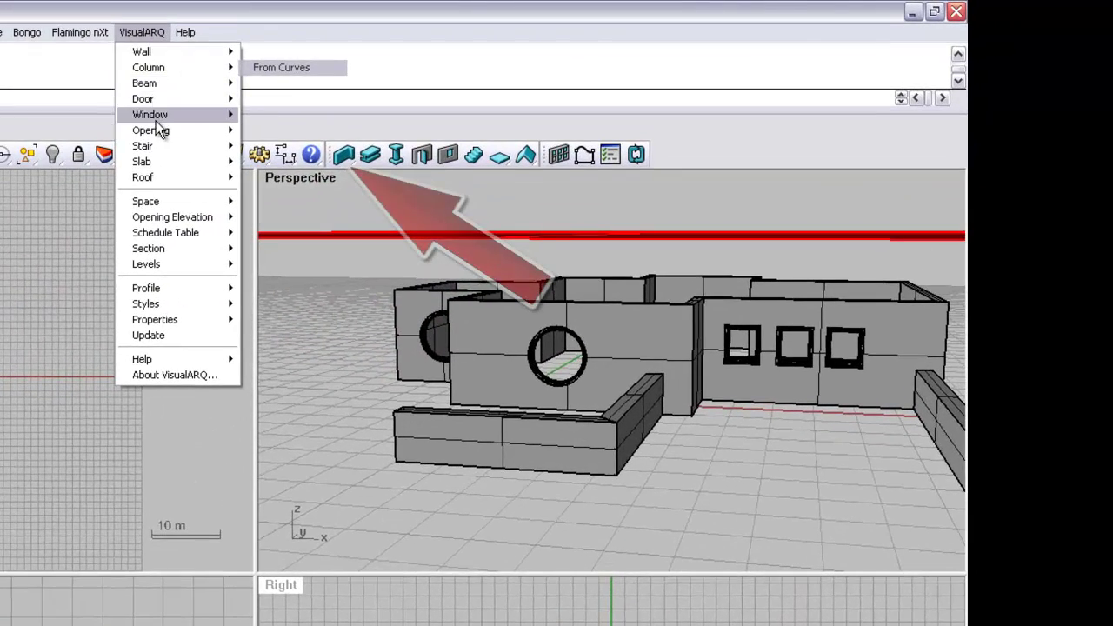
{"action": "mouse_move", "coordinate": [162, 55]}
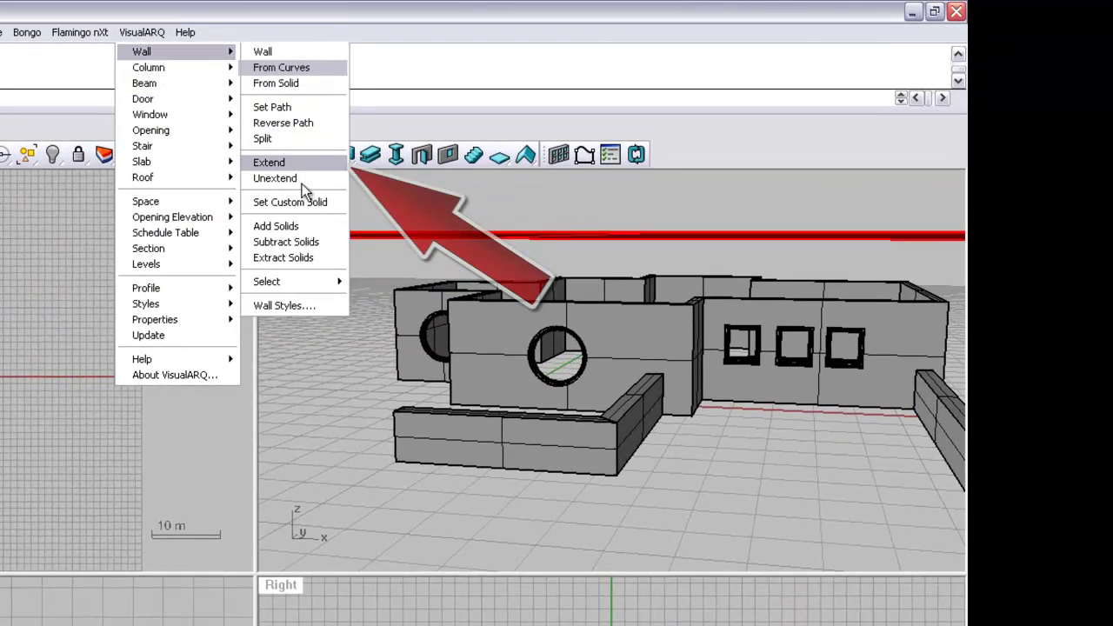
{"action": "left_click", "coordinate": [406, 557]}
{"action": "scroll", "coordinate": [739, 621], "scroll_direction": "up", "scroll_amount": 5}
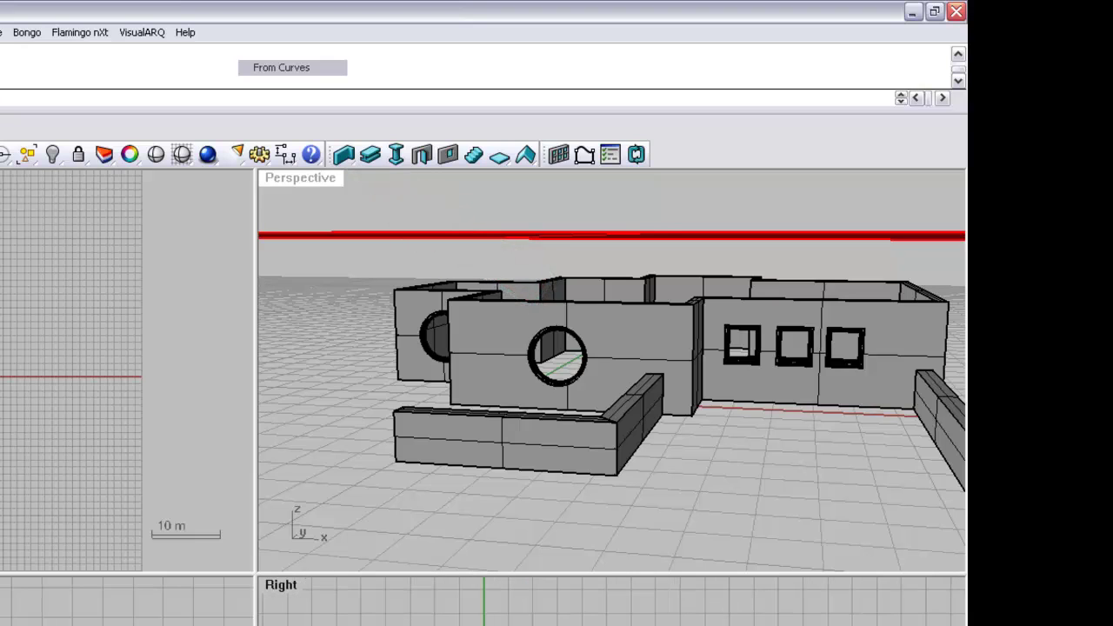
{"action": "left_click", "coordinate": [640, 358]}
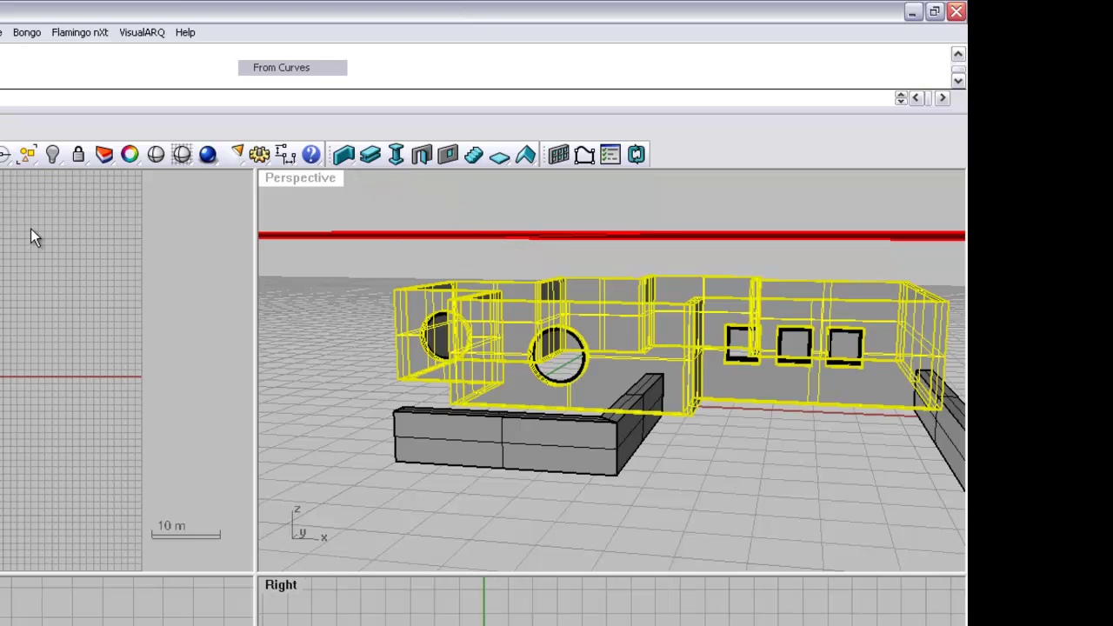
{"action": "key", "text": "Escape"}
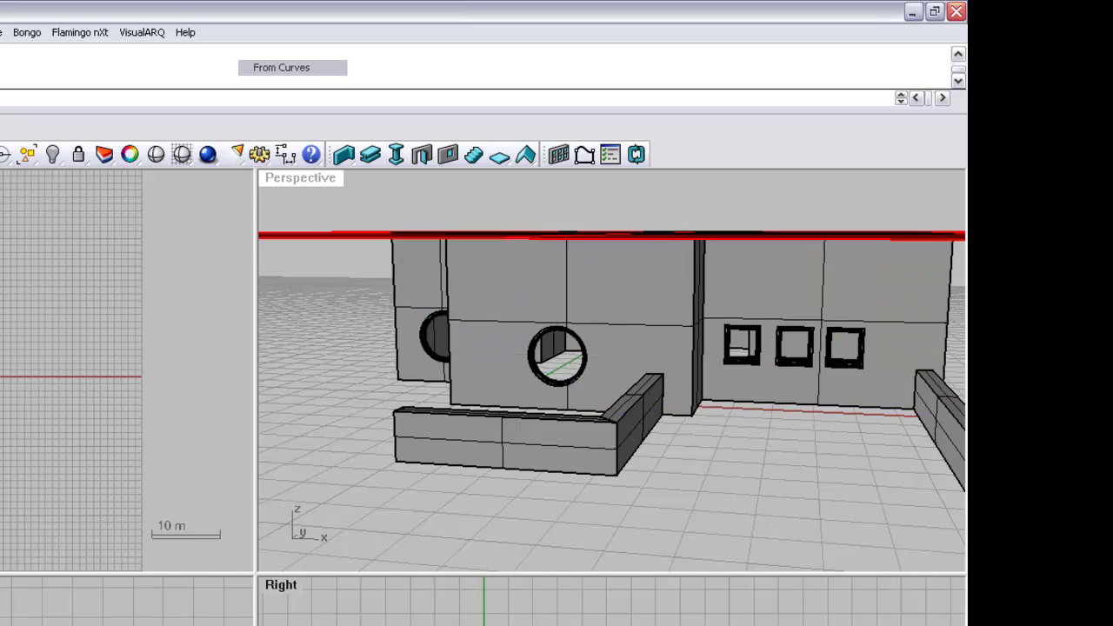
- Lower the rectangular plane vertically in the Right view to reduce the height of the extended walls
{"action": "right_click_drag", "start_coordinate": [603, 383], "coordinate": [498, 342]}
{"action": "scroll", "coordinate": [498, 341], "scroll_direction": "down", "scroll_amount": 6}
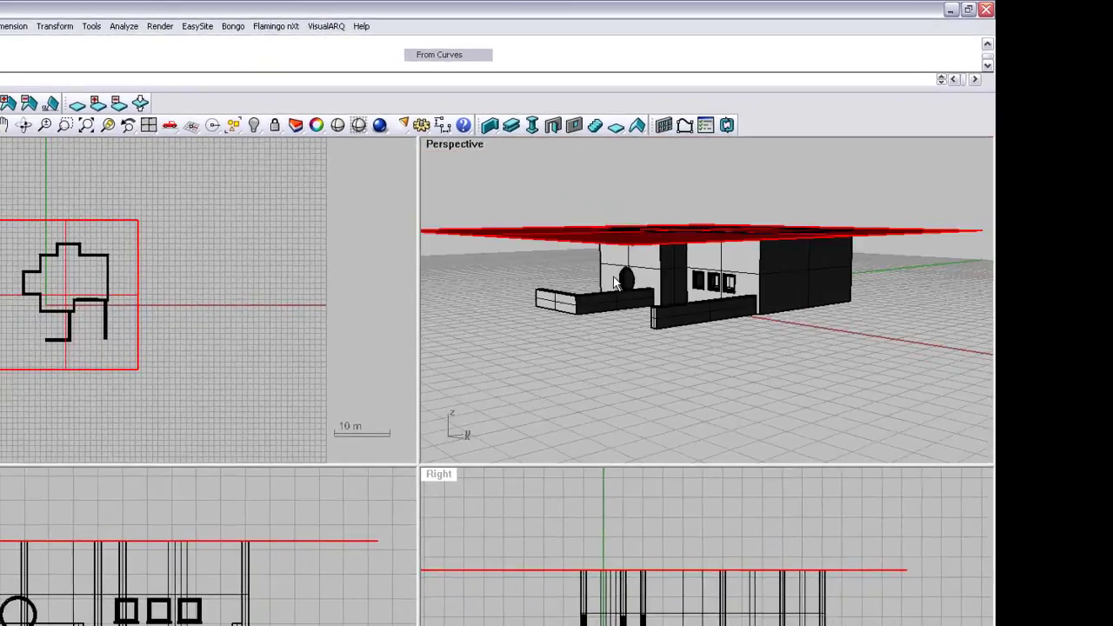
{"action": "right_click_drag", "start_coordinate": [614, 277], "coordinate": [656, 193]}
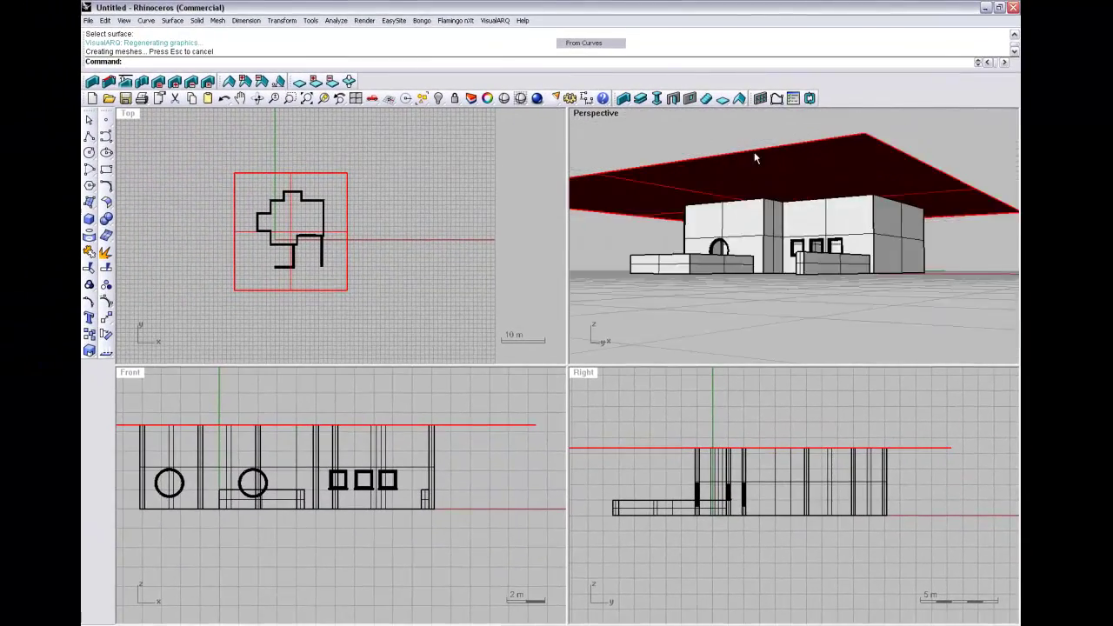
{"action": "scroll", "coordinate": [754, 151], "scroll_direction": "up", "scroll_amount": 2}
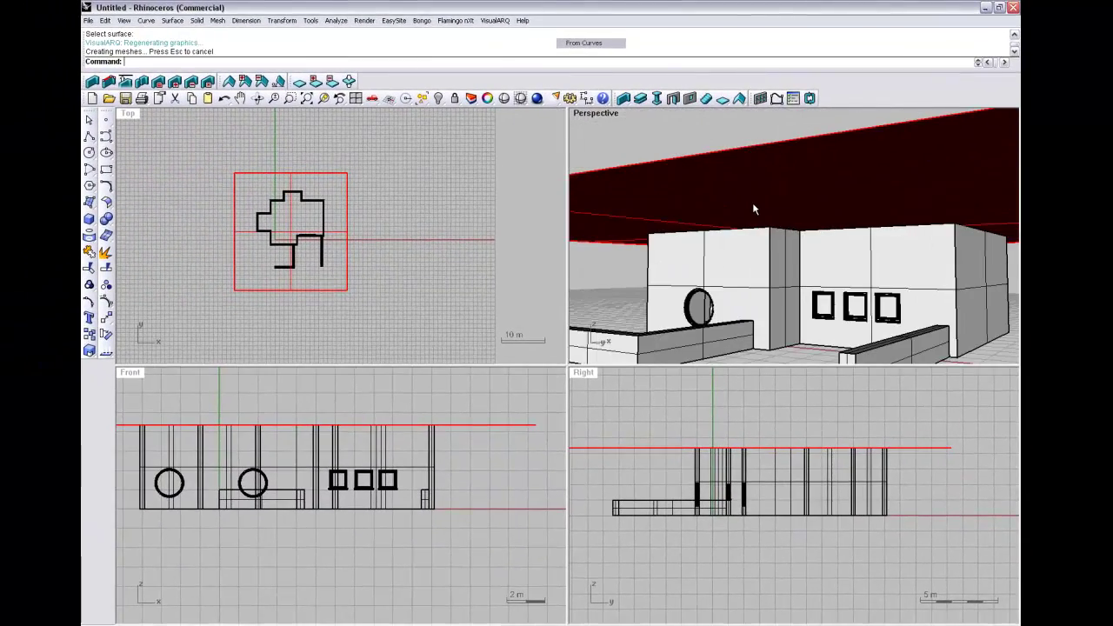
{"action": "left_click", "coordinate": [754, 208]}
{"action": "left_click_drag", "start_coordinate": [686, 452], "coordinate": [683, 466]}
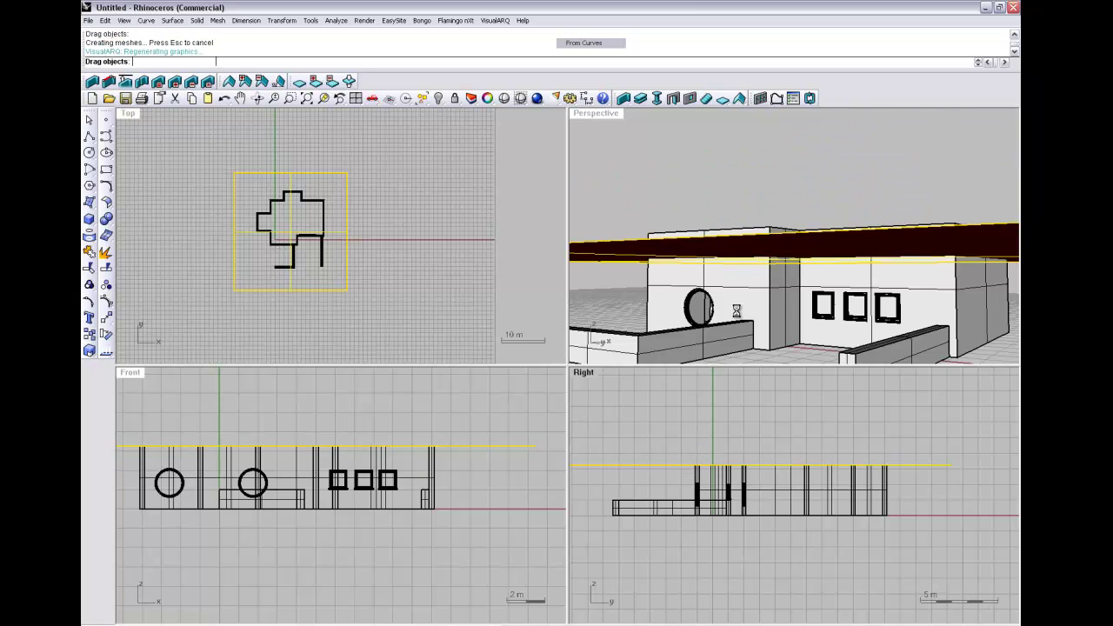
- Maximize the Perspective view and delete the selected plane above the walls
{"action": "right_click_drag", "start_coordinate": [756, 287], "coordinate": [769, 233]}
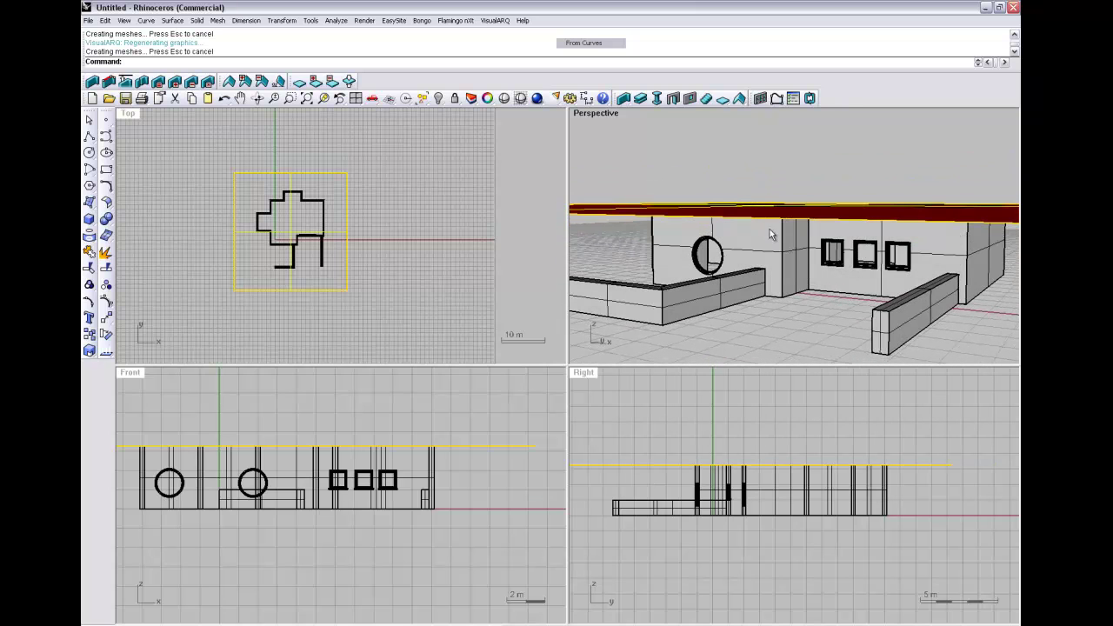
{"action": "double_click", "coordinate": [594, 114]}
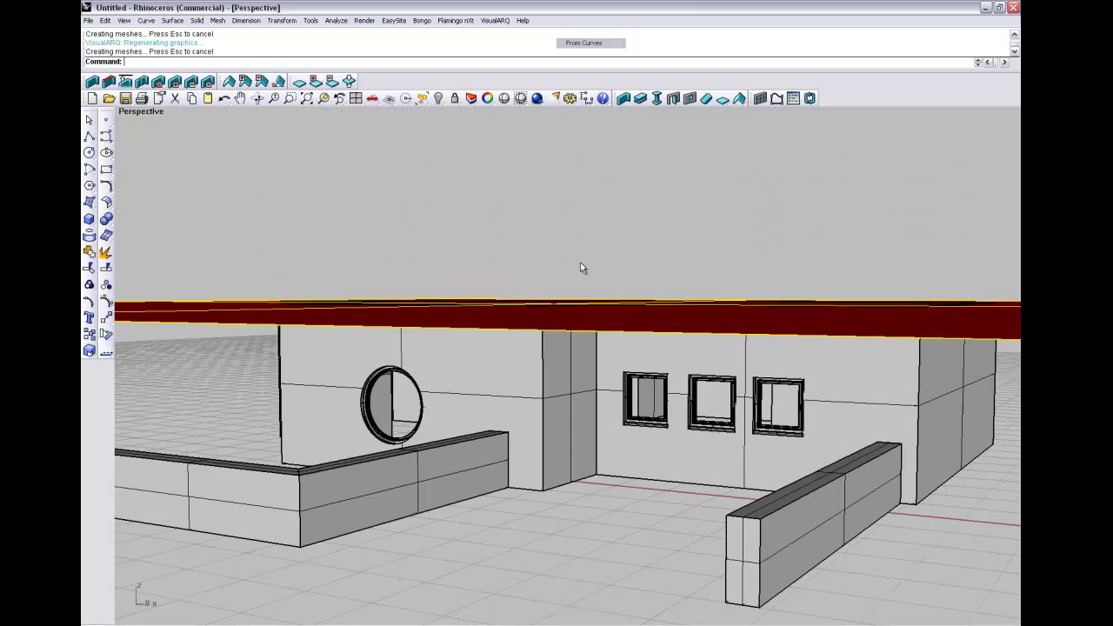
{"action": "right_click_drag", "start_coordinate": [584, 290], "coordinate": [609, 293]}
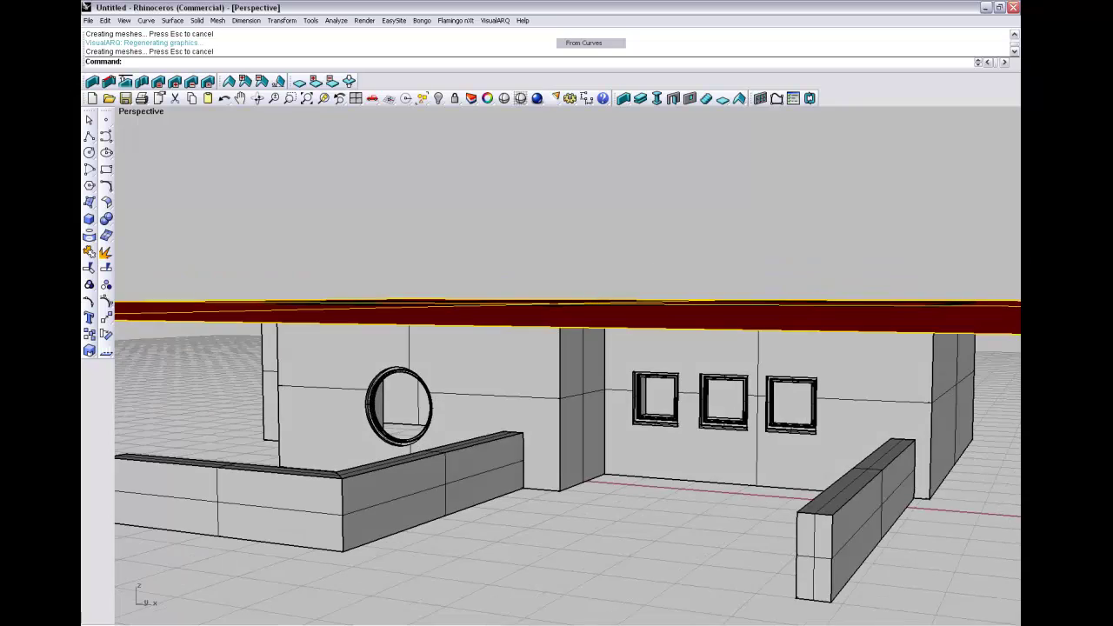
{"action": "key", "text": "Delete"}
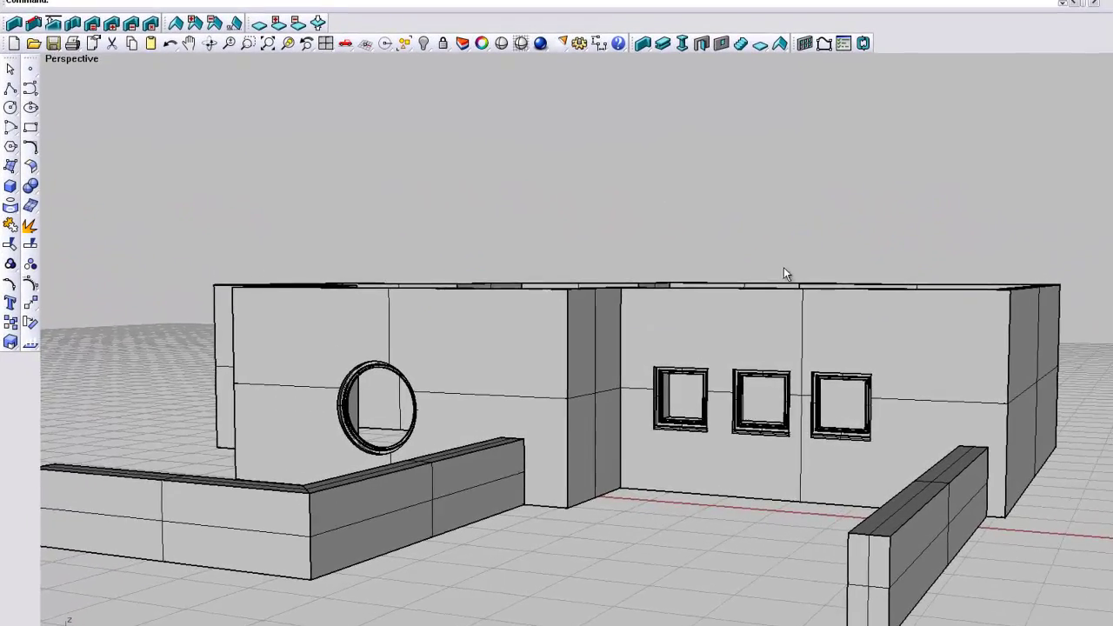
- Render the building from a raised Perspective angle with Flamingo nXt and move the render window over the model
{"action": "right_click_drag", "start_coordinate": [743, 288], "coordinate": [663, 270]}
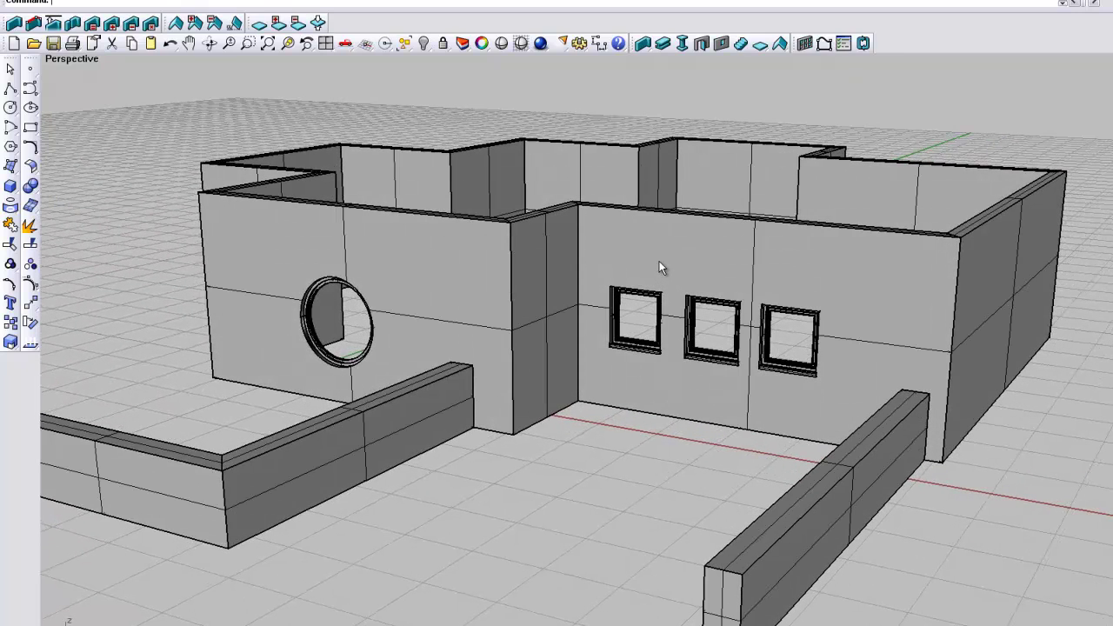
{"action": "left_click", "coordinate": [540, 44]}
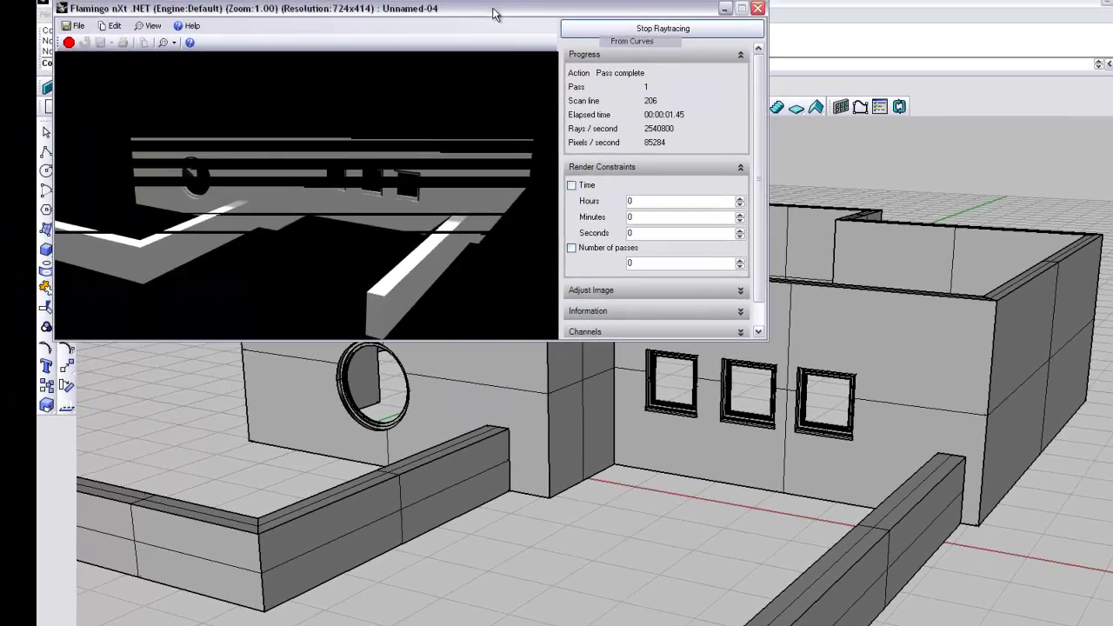
{"action": "left_click_drag", "start_coordinate": [518, 42], "coordinate": [587, 188]}
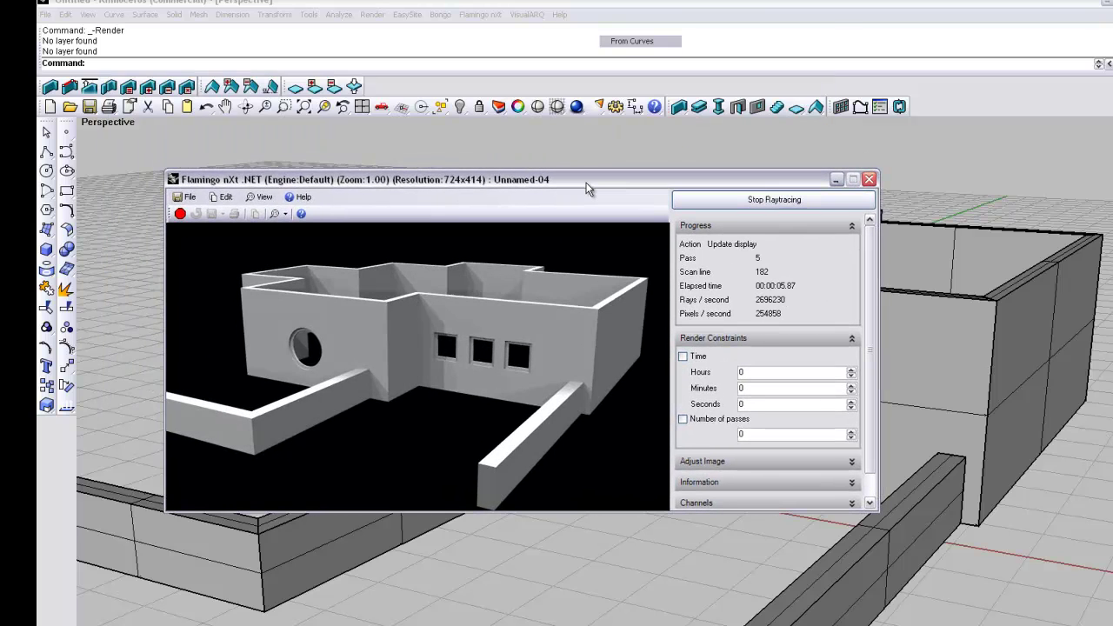